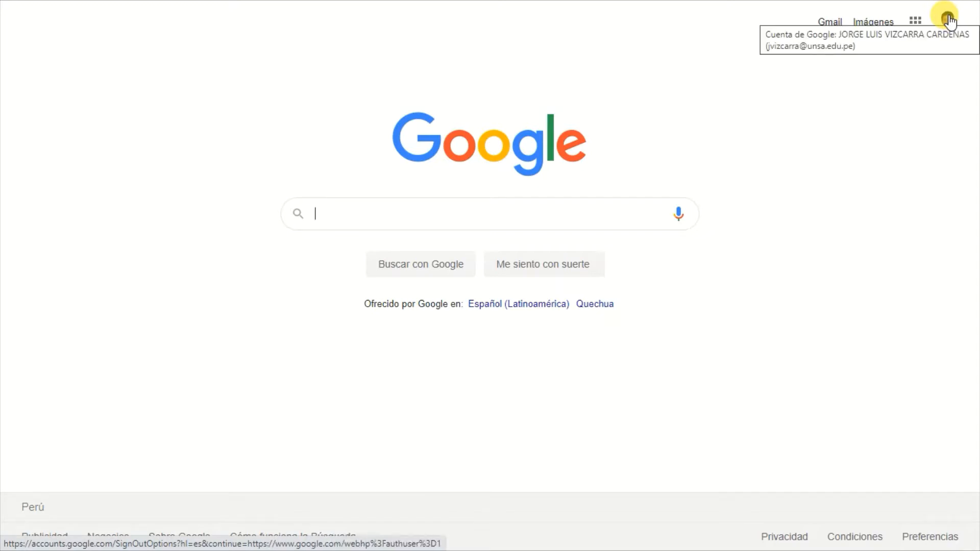
# Step: Open Google Sheets (Hojas de cálculo) from the Google home page
pyautogui.click(915, 23)
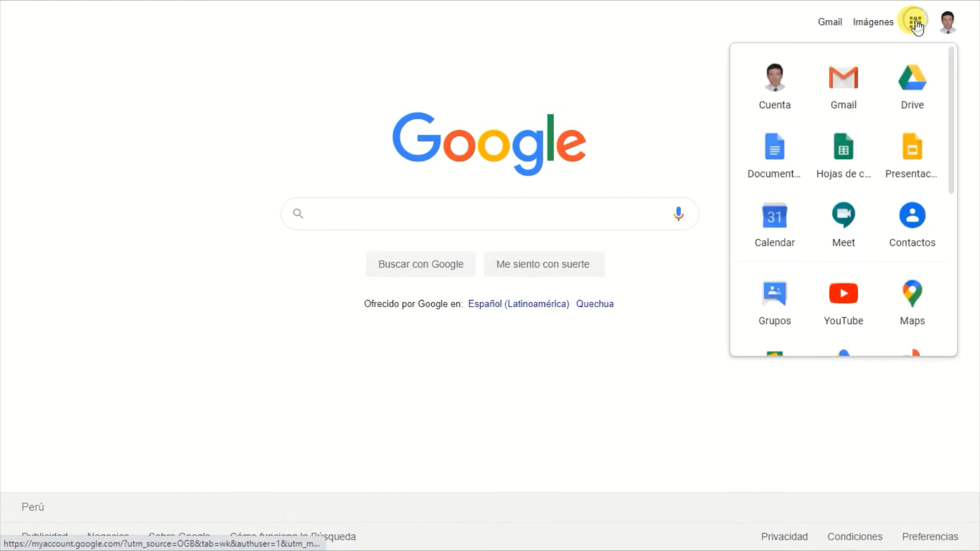
pyautogui.click(843, 152)
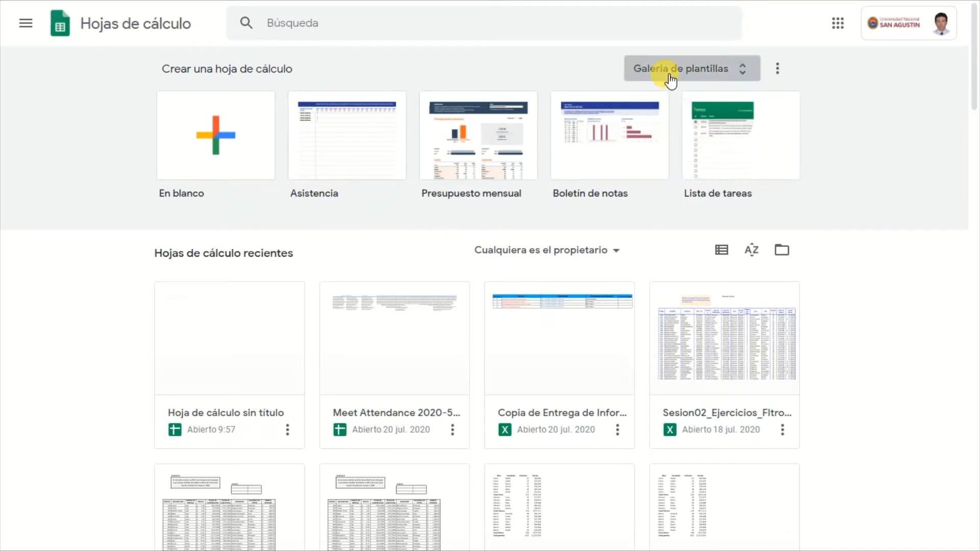
# Step: Browse the general template gallery through its education, personal, work and project management templates, and return to the Sheets home page
pyautogui.click(745, 70)
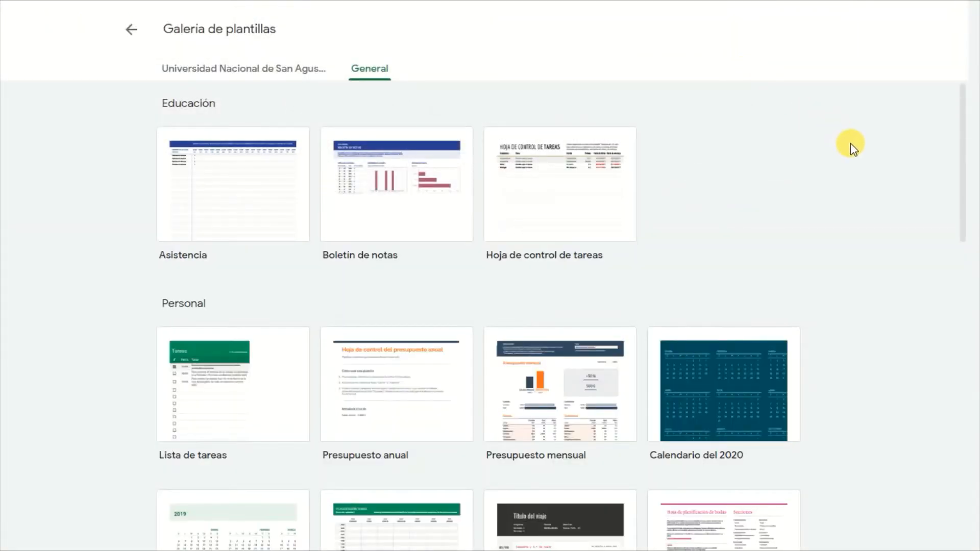
pyautogui.scroll(-7, 849, 148)
pyautogui.scroll(-8, 850, 144)
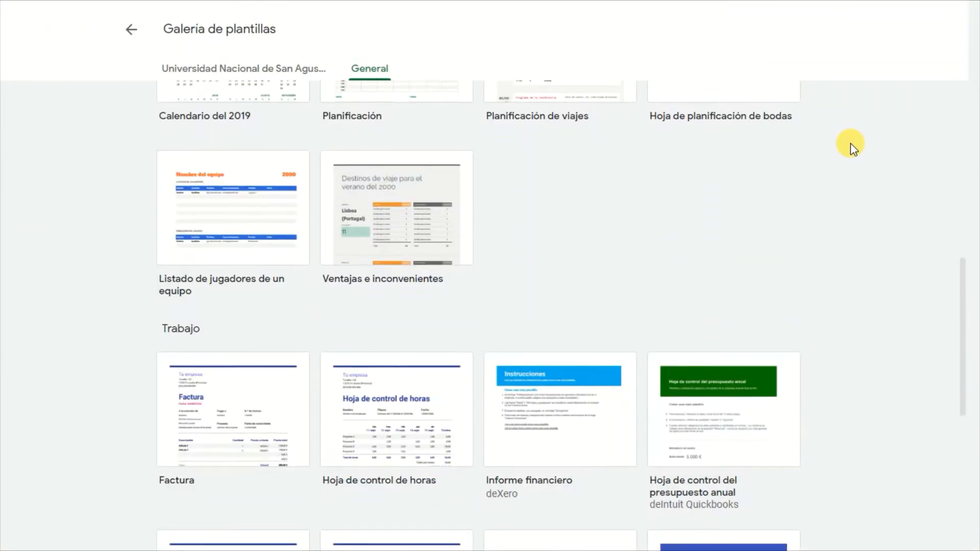
pyautogui.scroll(-2, 850, 144)
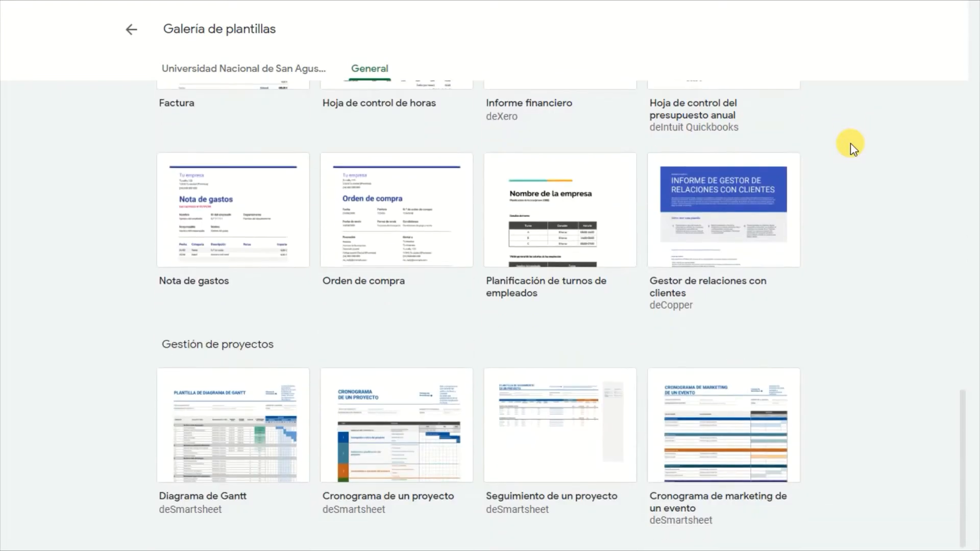
pyautogui.scroll(18, 850, 144)
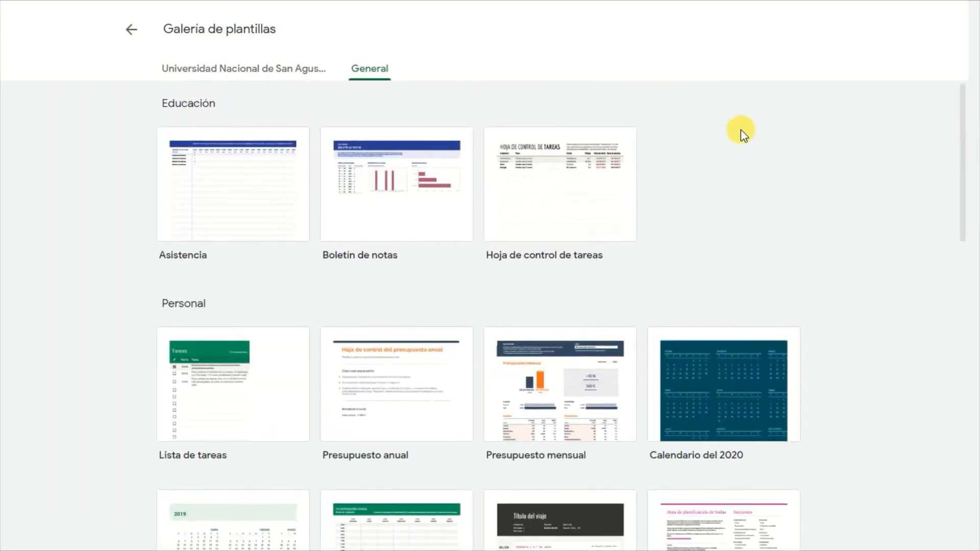
pyautogui.click(130, 34)
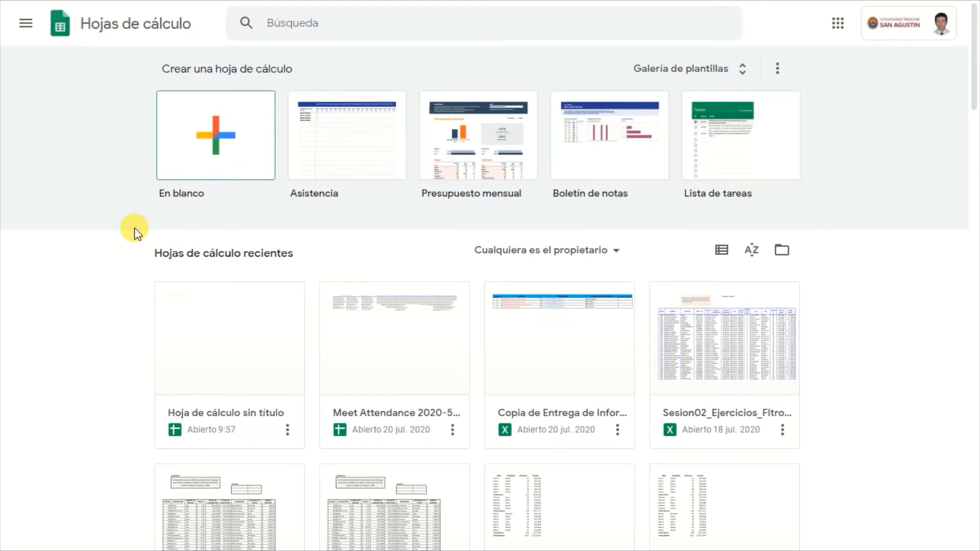
# Step: Look through the thumbnails of the recent spreadsheets and return to the start of the page
pyautogui.scroll(-3, 132, 240)
pyautogui.scroll(-6, 133, 239)
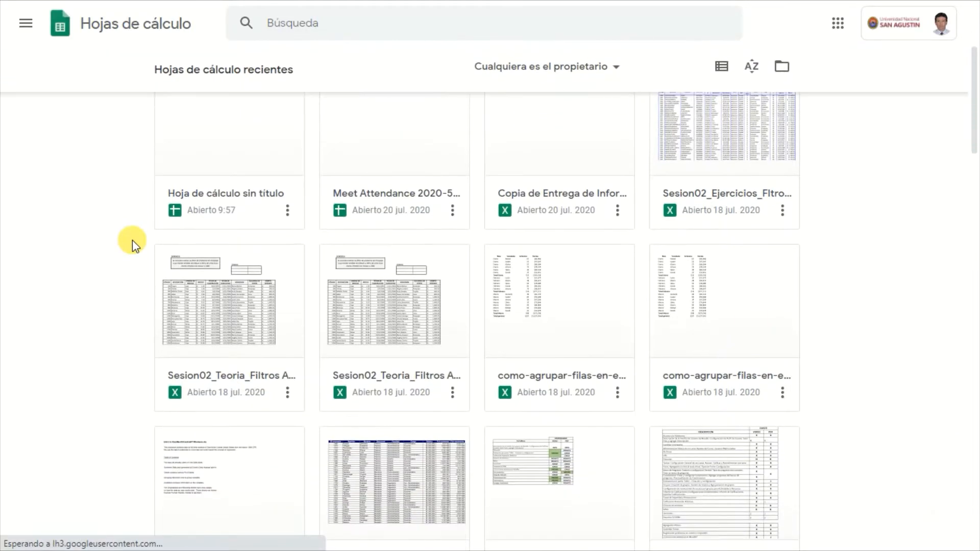
pyautogui.scroll(-15, 133, 240)
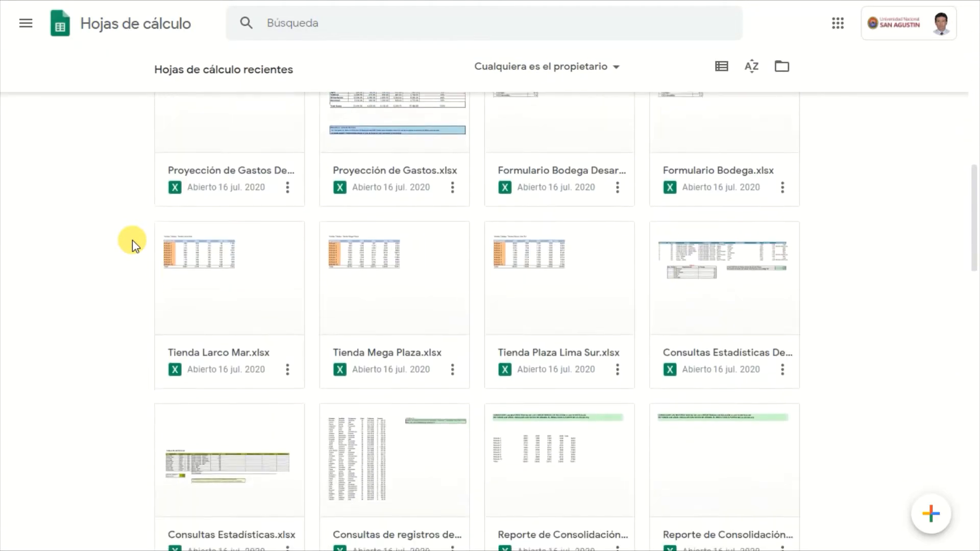
pyautogui.scroll(-15, 133, 240)
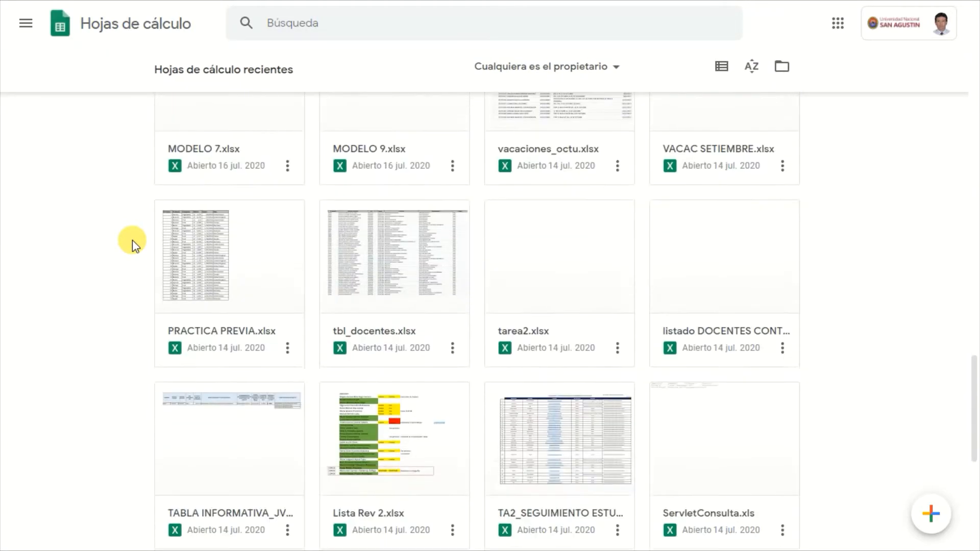
pyautogui.scroll(20, 132, 240)
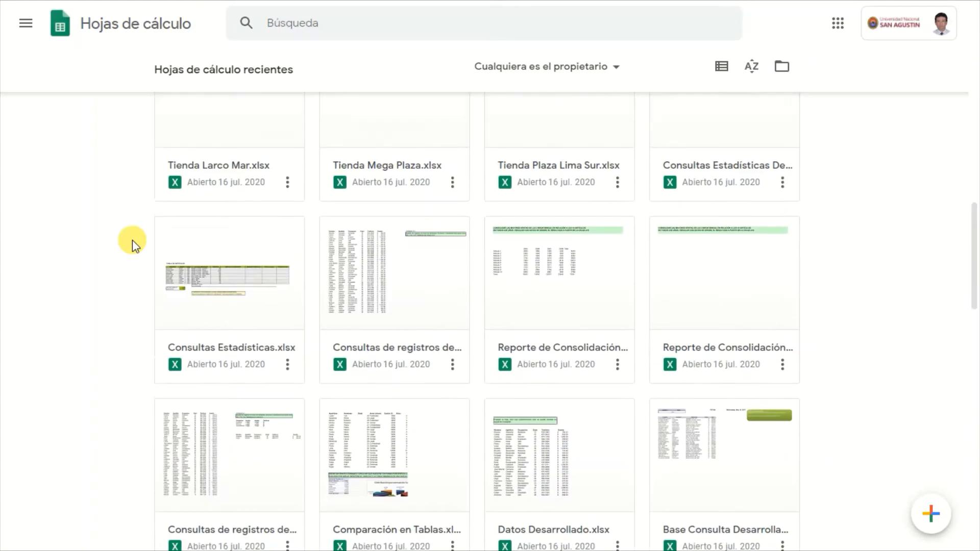
pyautogui.scroll(2, 133, 240)
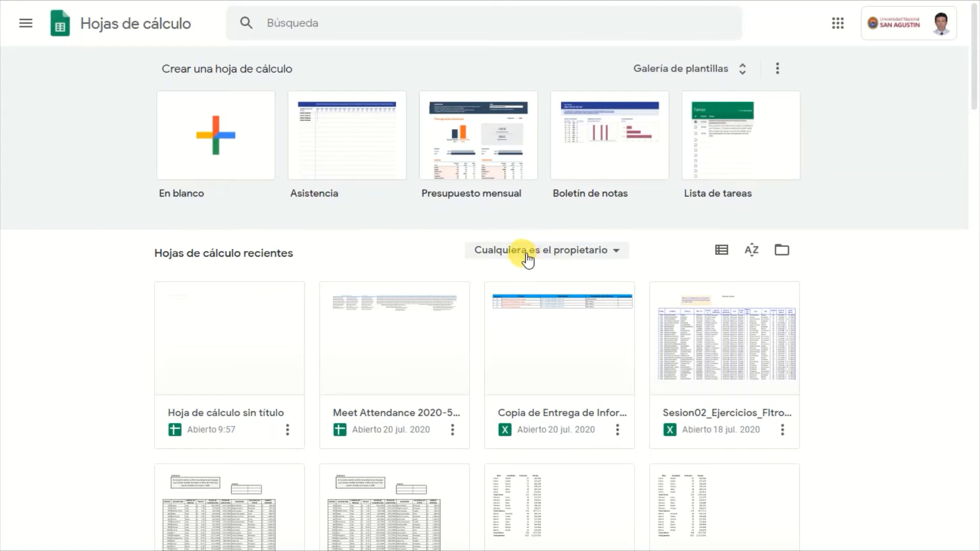
# Step: Examine the owner filter, list view and sort options for the recent spreadsheets, keeping the grid view and current order
pyautogui.click(618, 258)
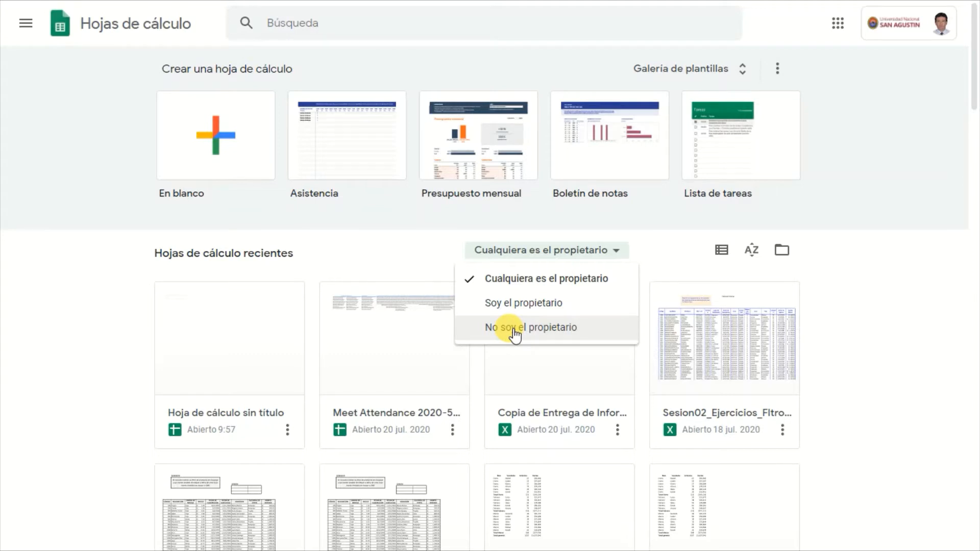
pyautogui.click(938, 273)
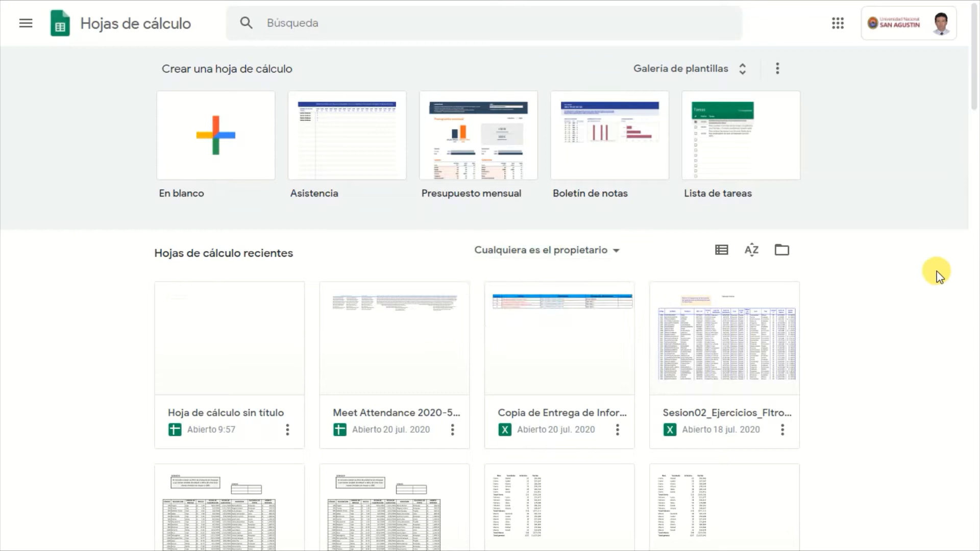
pyautogui.click(721, 251)
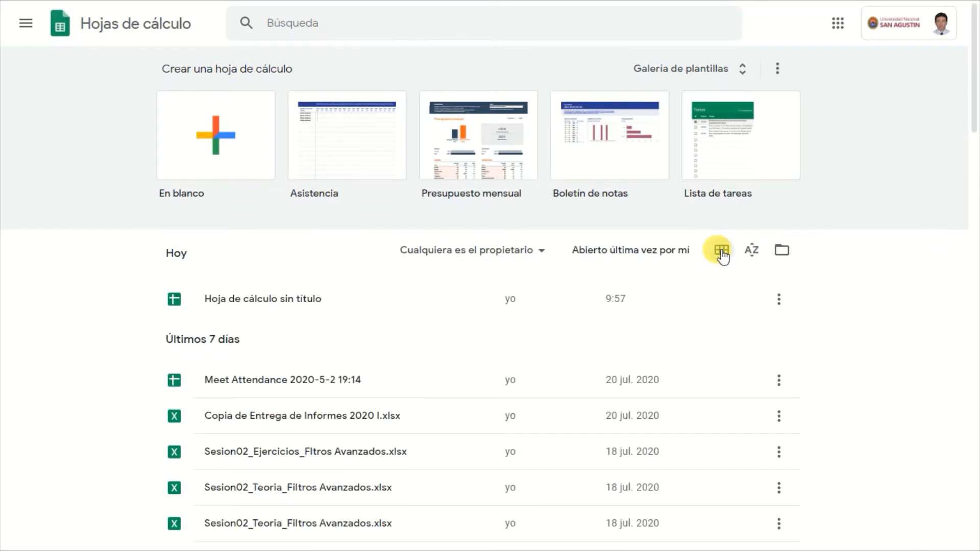
pyautogui.click(721, 251)
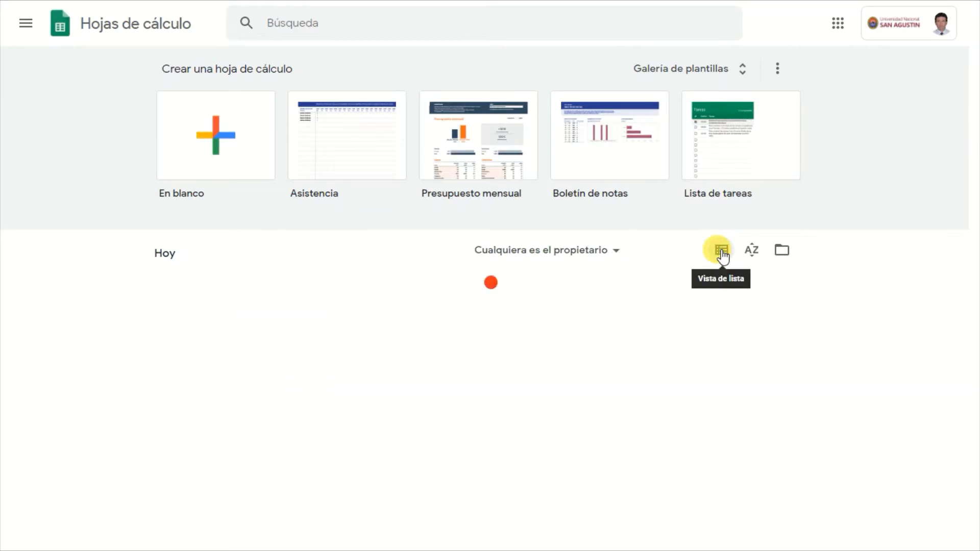
pyautogui.click(753, 253)
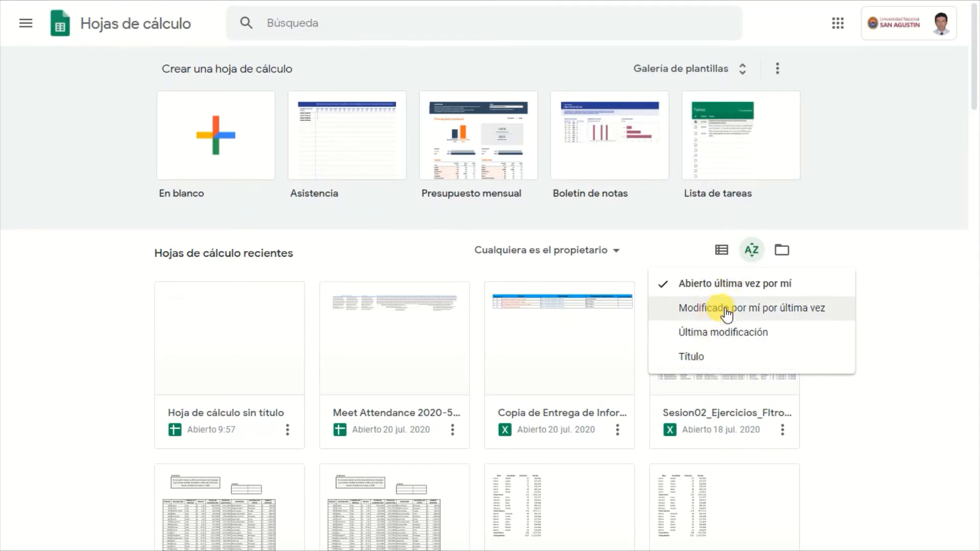
pyautogui.click(873, 254)
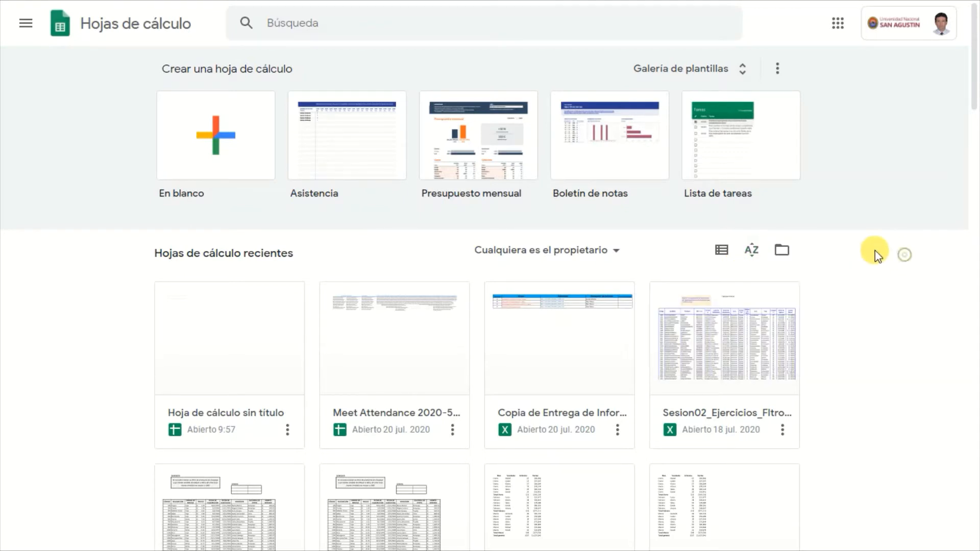
# Step: Examine the file picker's shared, starred, recent and upload sources, and close it without opening a file
pyautogui.click(784, 250)
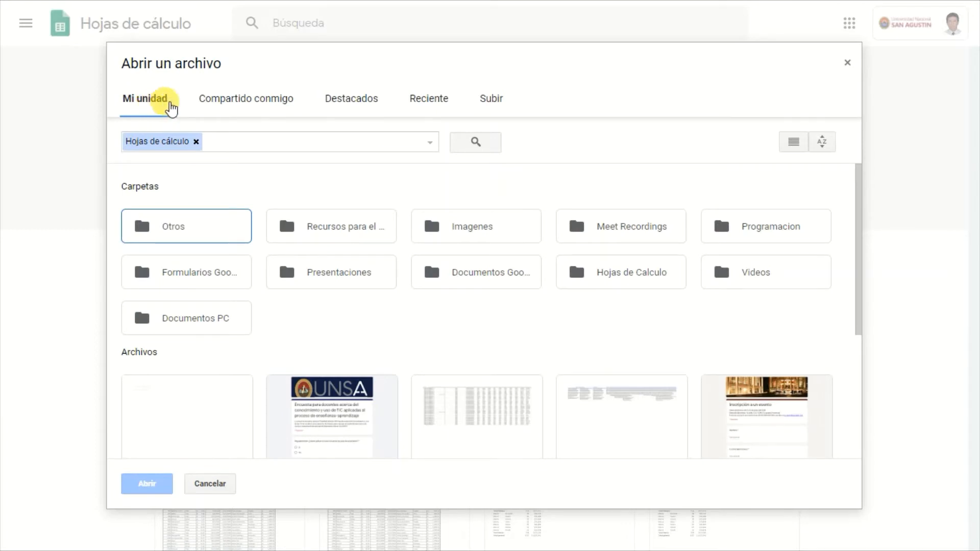
pyautogui.click(261, 106)
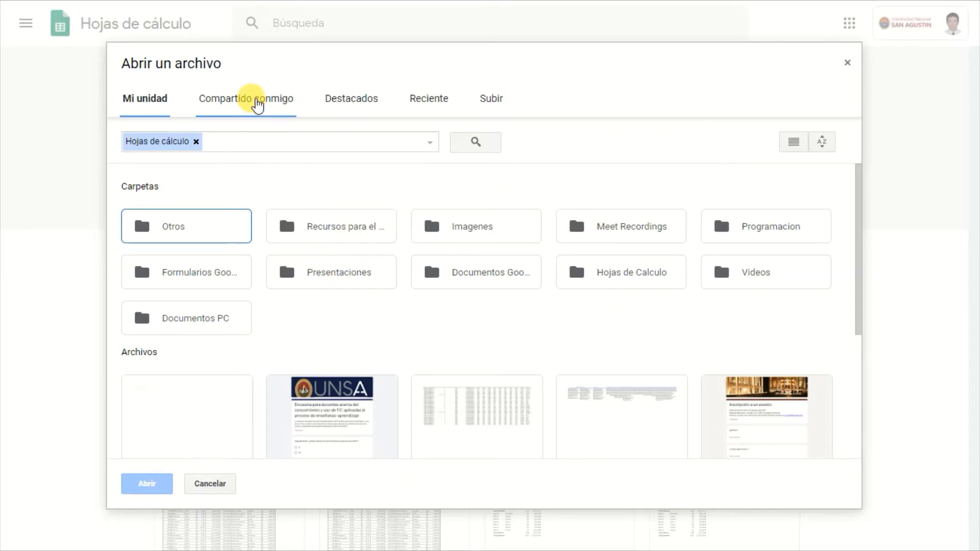
pyautogui.click(258, 102)
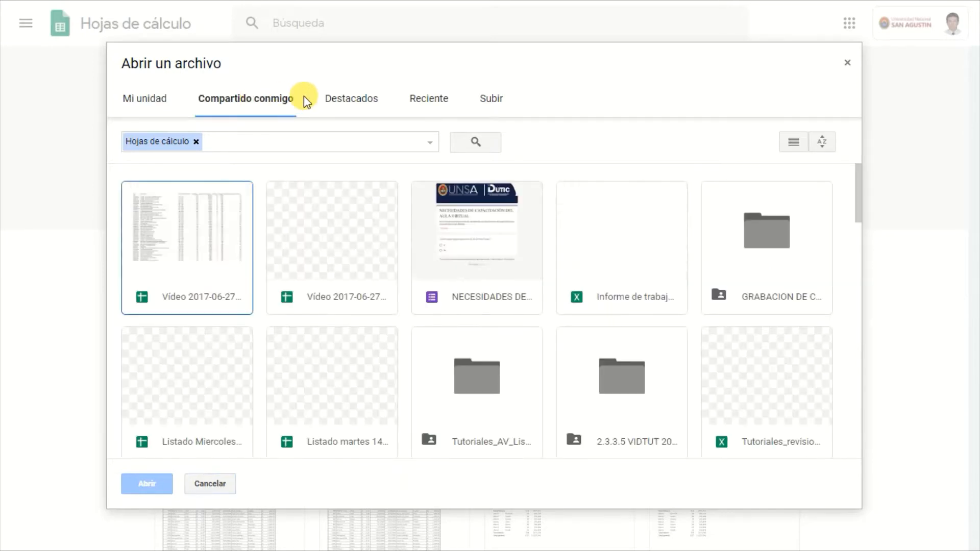
pyautogui.click(346, 98)
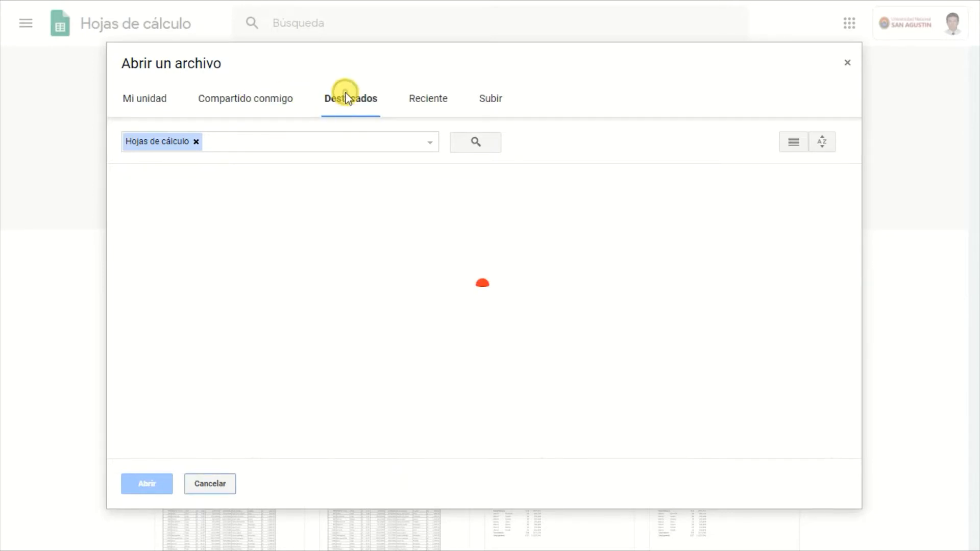
pyautogui.click(439, 99)
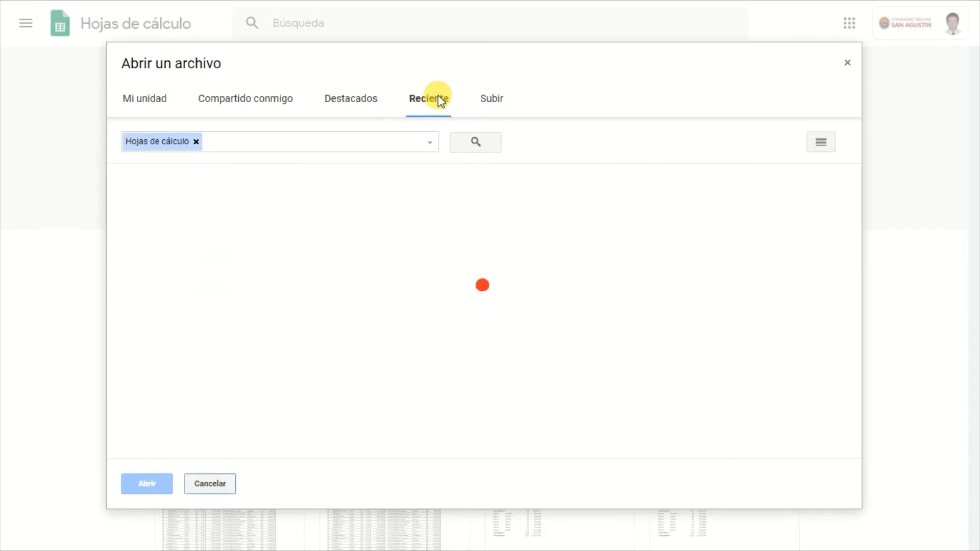
pyautogui.click(492, 100)
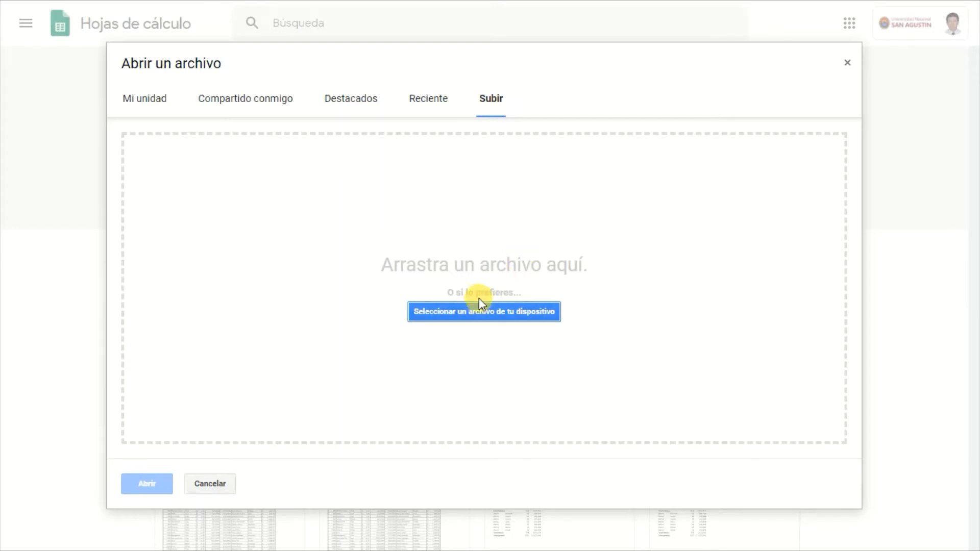
pyautogui.click(221, 489)
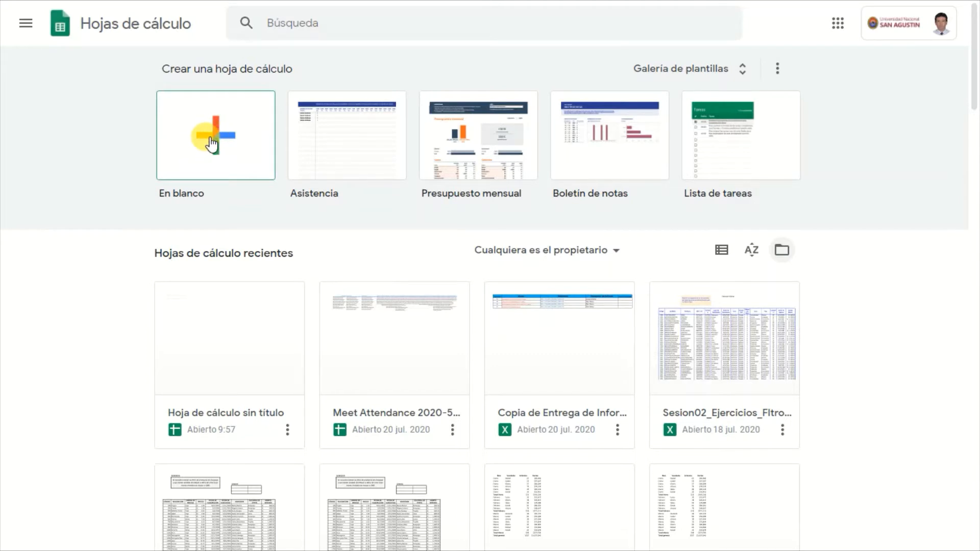
pyautogui.click(778, 69)
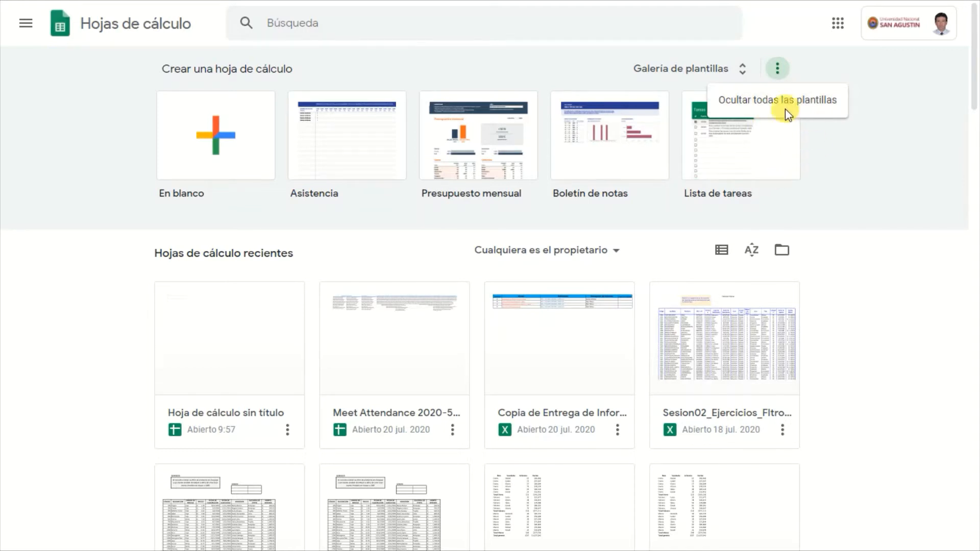
pyautogui.click(865, 176)
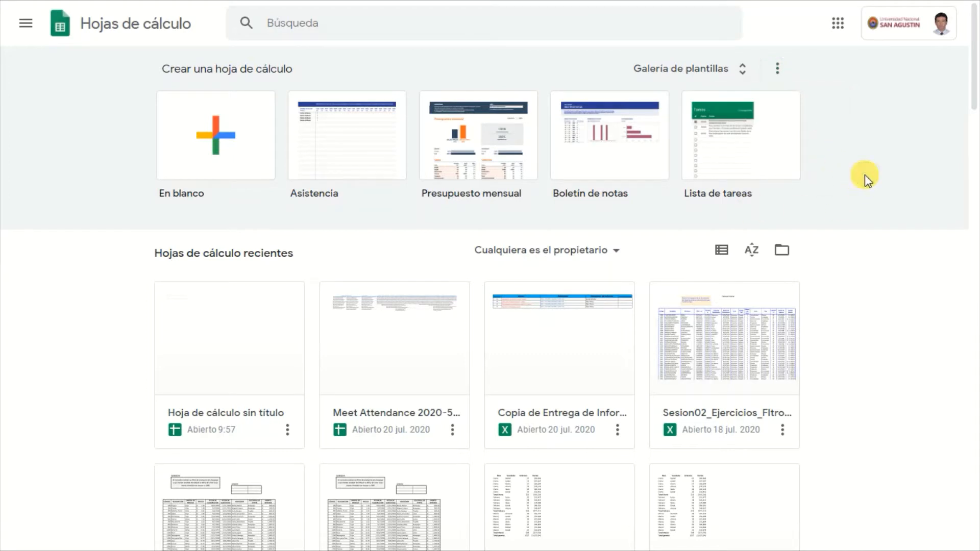
# Step: Create a blank spreadsheet and name it "Informe de Ventas 2020"
pyautogui.click(216, 140)
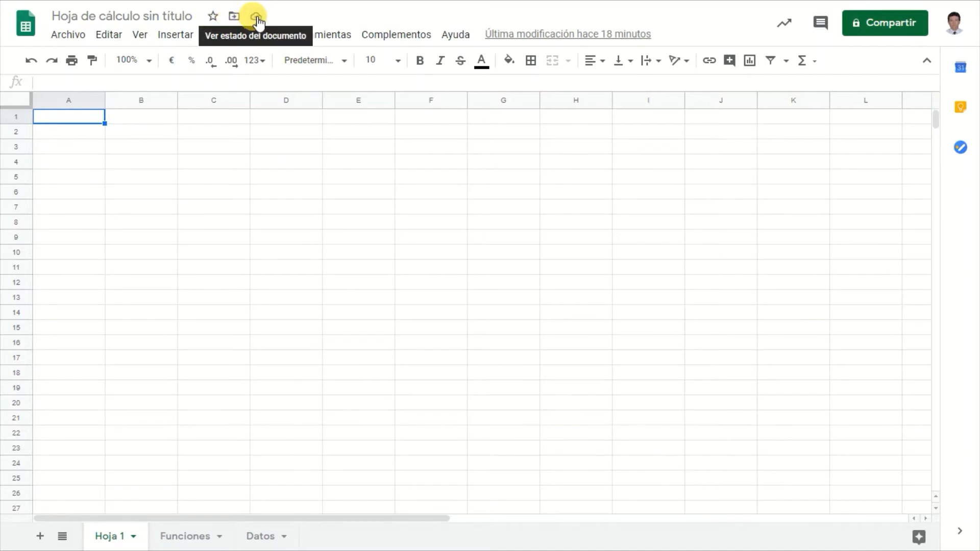
pyautogui.click(194, 17)
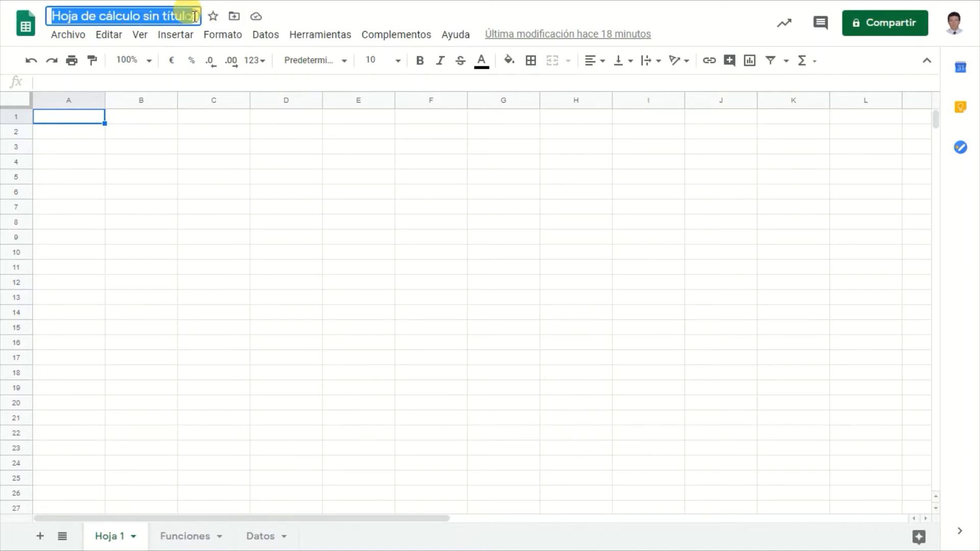
pyautogui.write('Info')
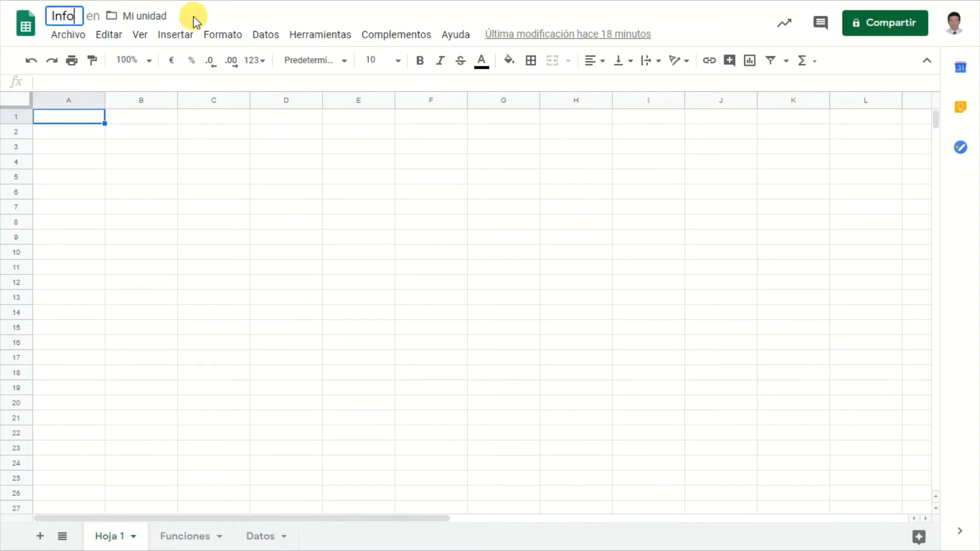
pyautogui.write('rme de Ventas')
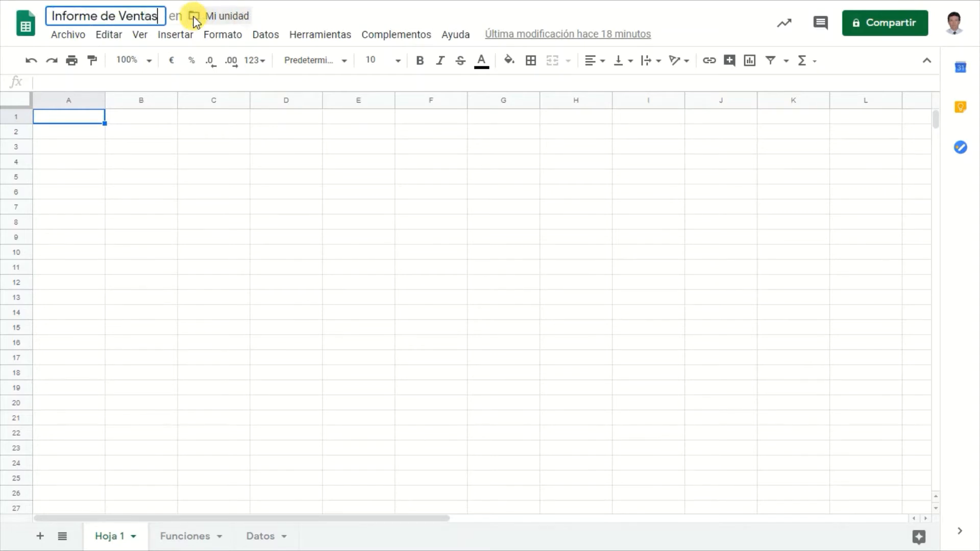
pyautogui.write(' 20202')
pyautogui.press('Return')
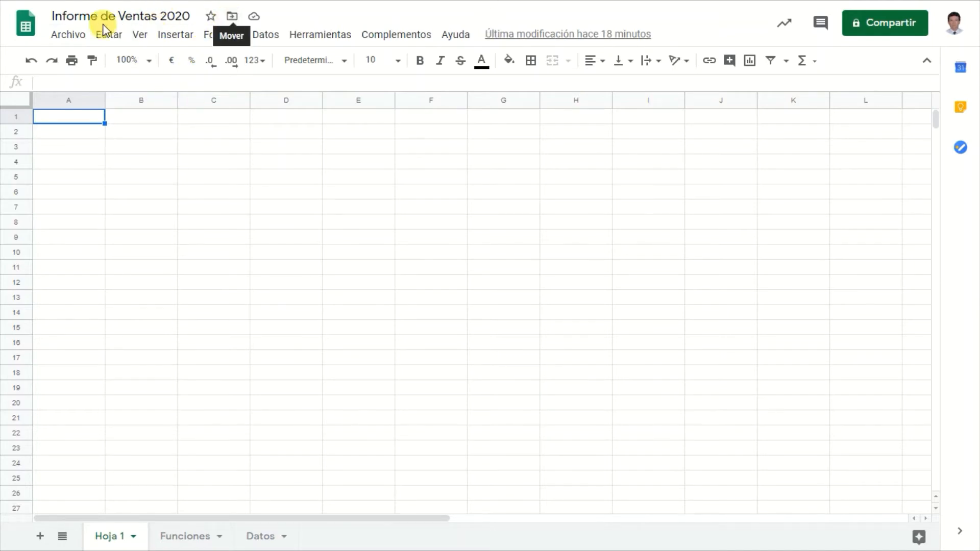
# Step: Move the spreadsheet from Mi unidad into the Hojas de Calculo folder and dismiss the move notification
pyautogui.click(68, 36)
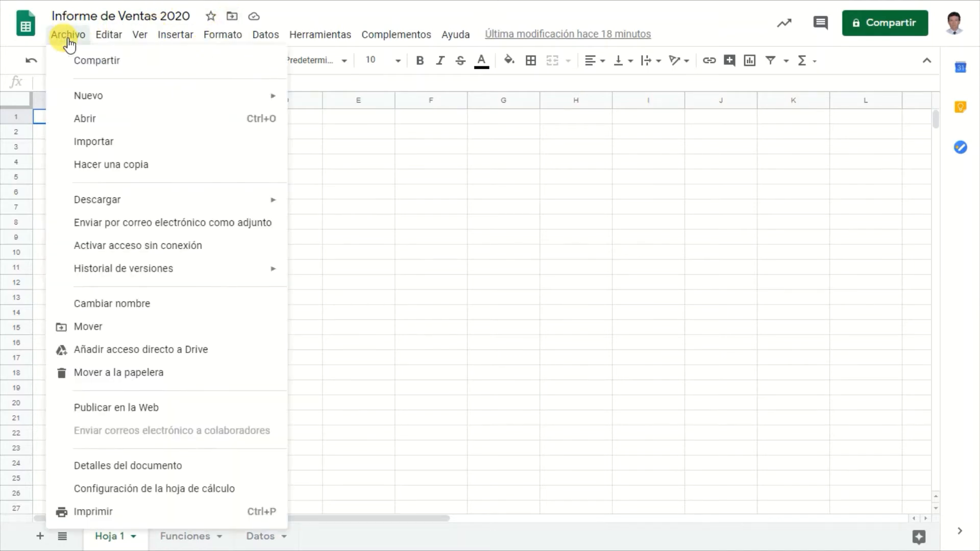
pyautogui.click(95, 328)
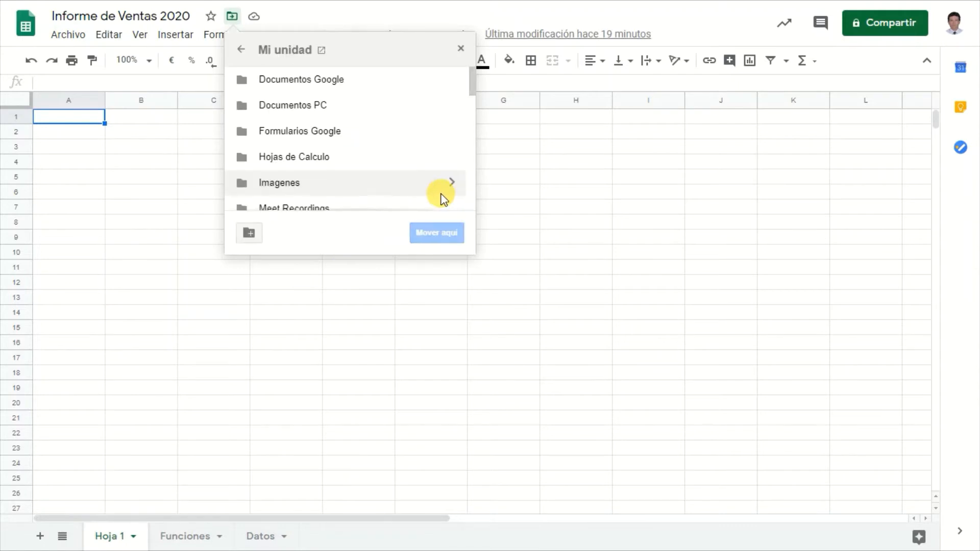
pyautogui.click(314, 161)
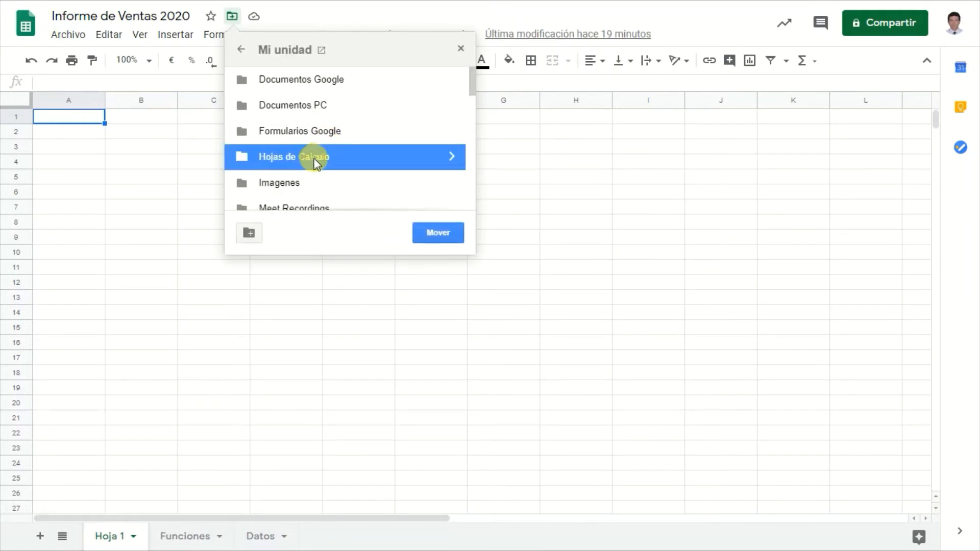
pyautogui.click(451, 156)
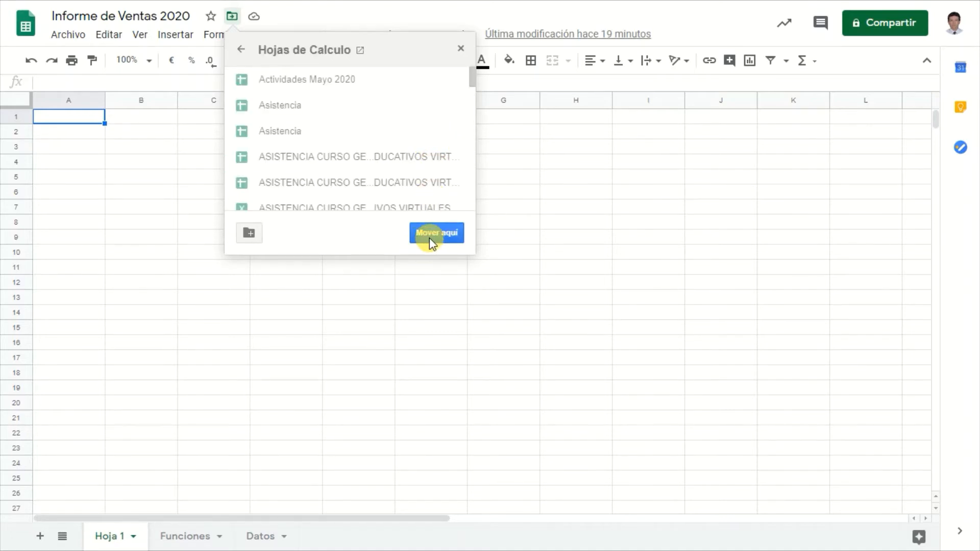
pyautogui.click(442, 234)
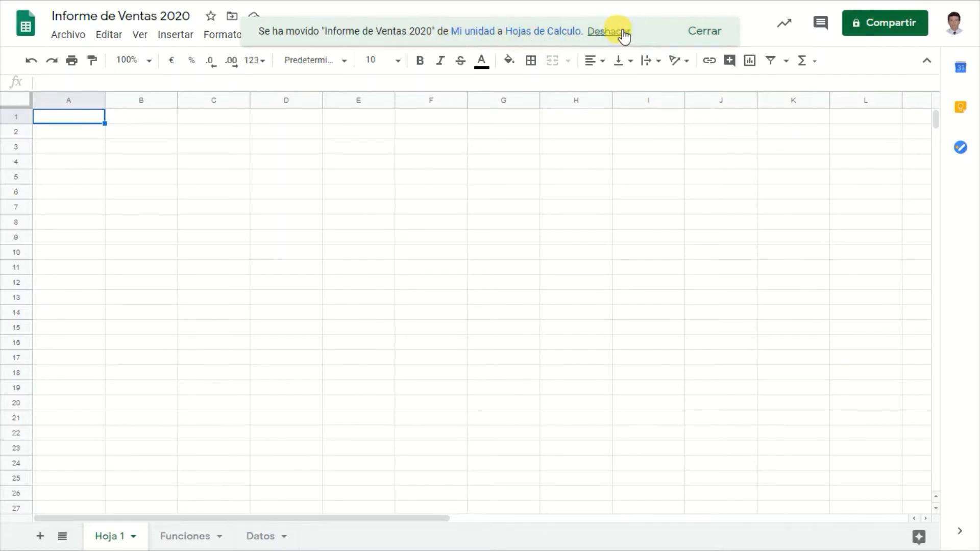
pyautogui.click(708, 31)
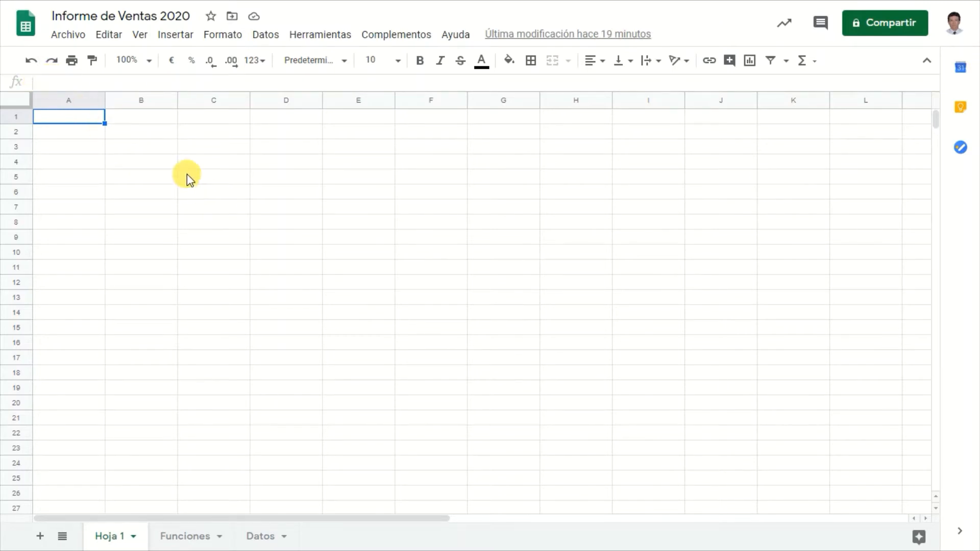
# Step: Start emailing the spreadsheet as an attachment and add the suggested contact's university address as the recipient
pyautogui.click(79, 41)
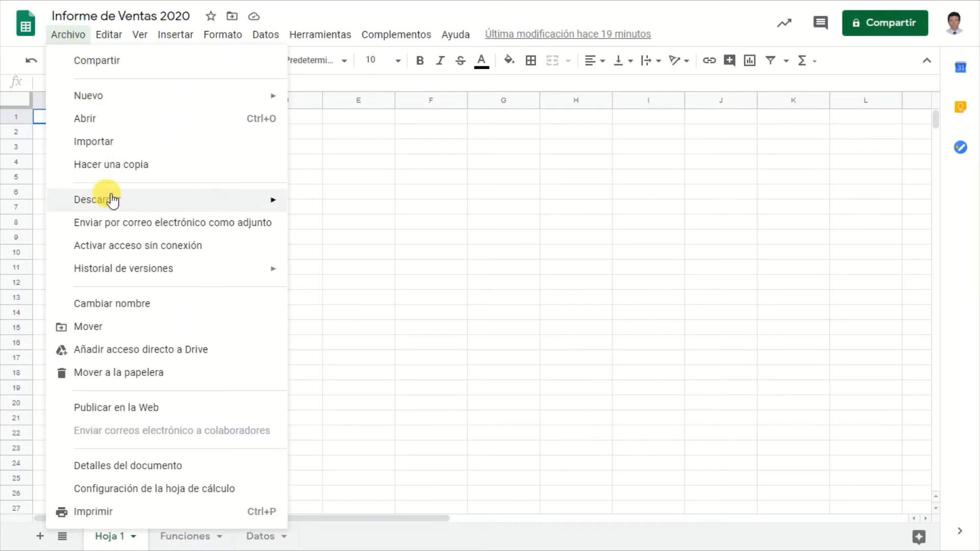
pyautogui.moveTo(112, 200)
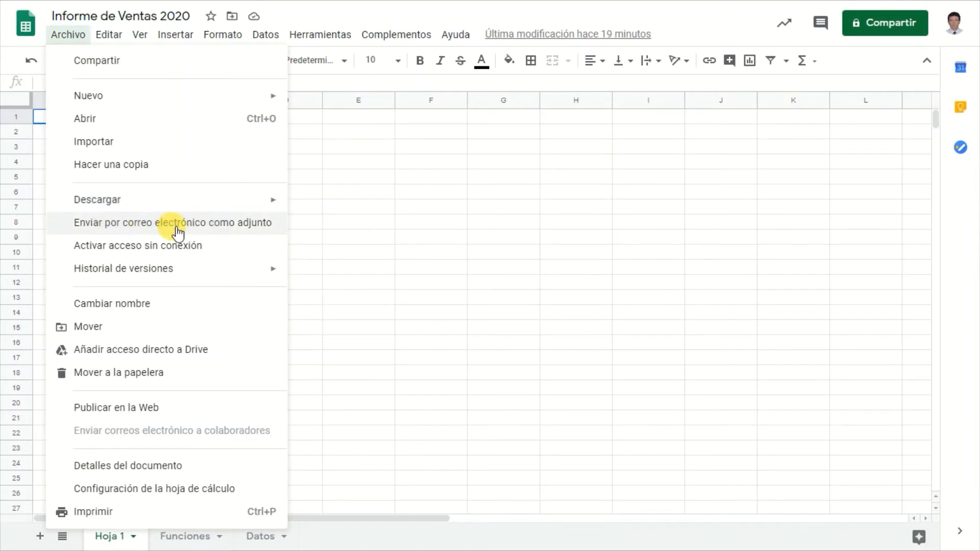
pyautogui.click(205, 225)
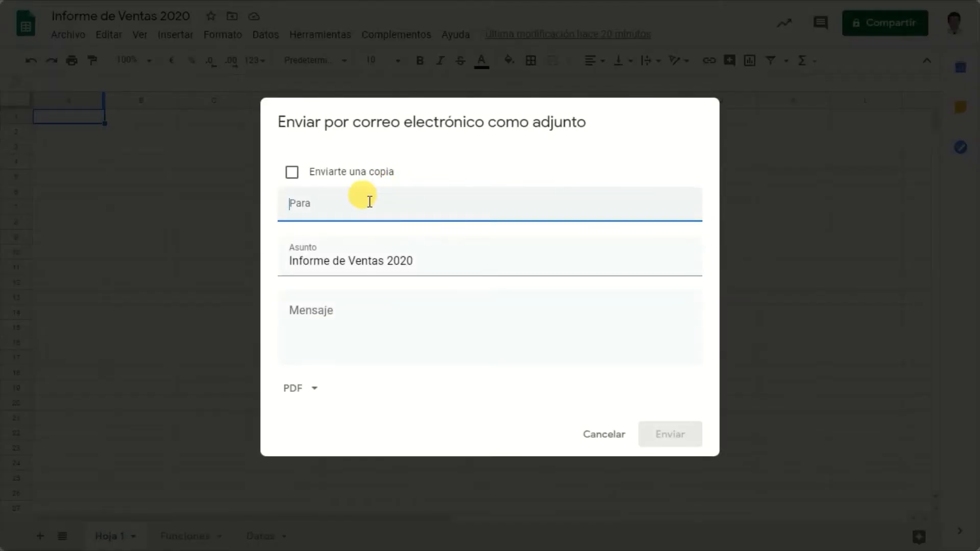
pyautogui.write('kei')
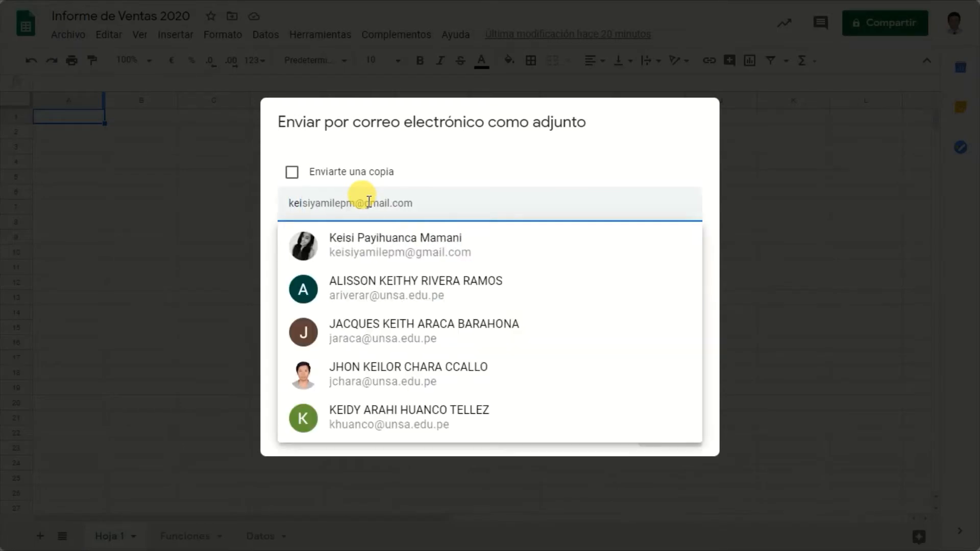
pyautogui.write('si')
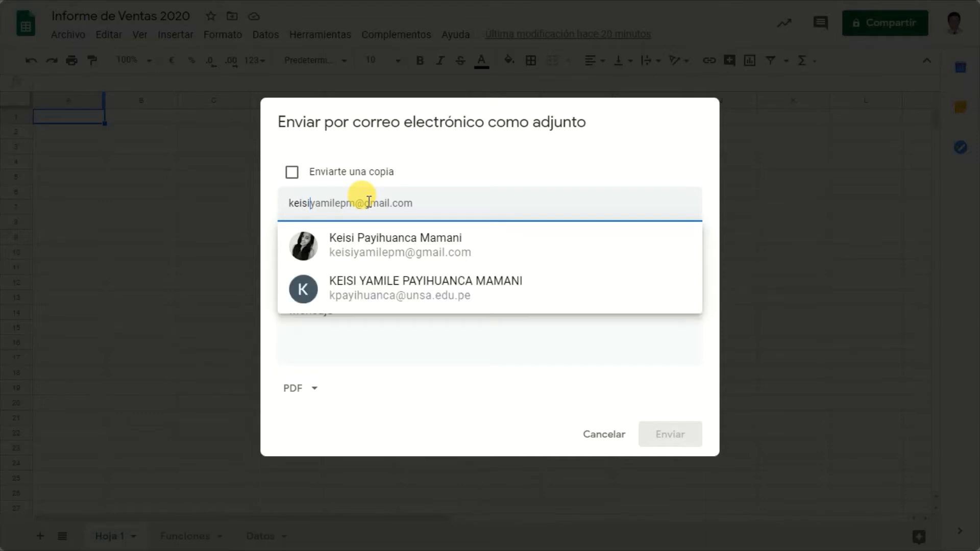
pyautogui.click(416, 283)
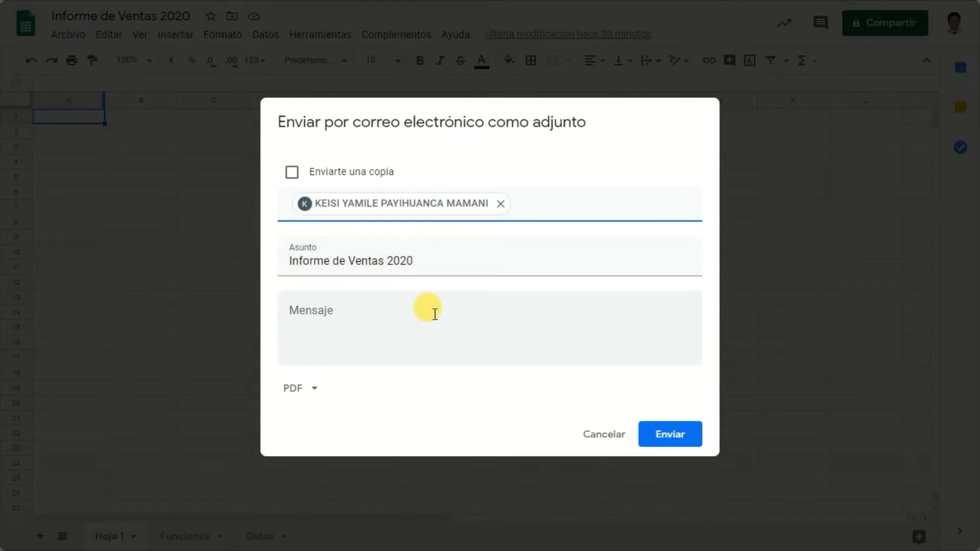
# Step: Write the message "Saludos, le envío el informe de ventas" and send the email with the PDF attachment
pyautogui.click(434, 314)
pyautogui.write('Sal')
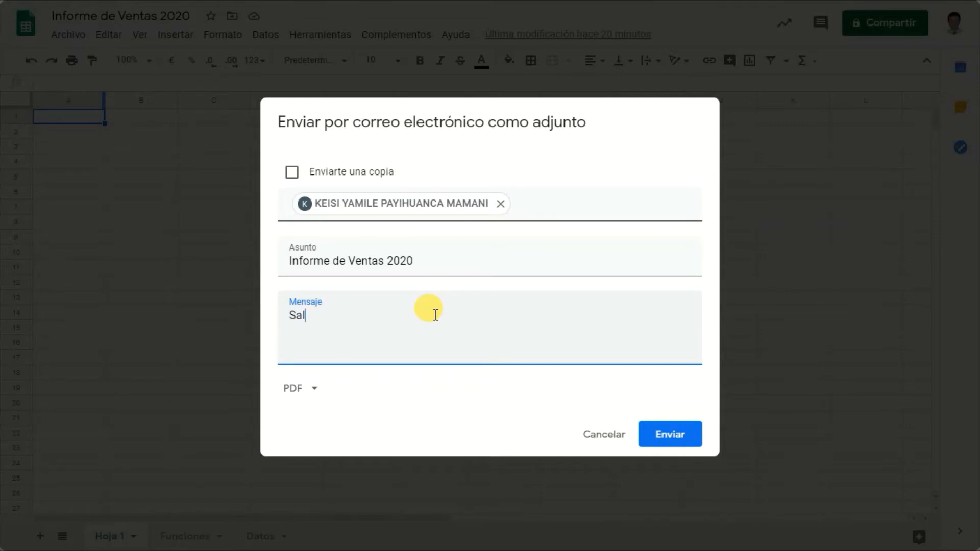
pyautogui.write('udos, le envío el in')
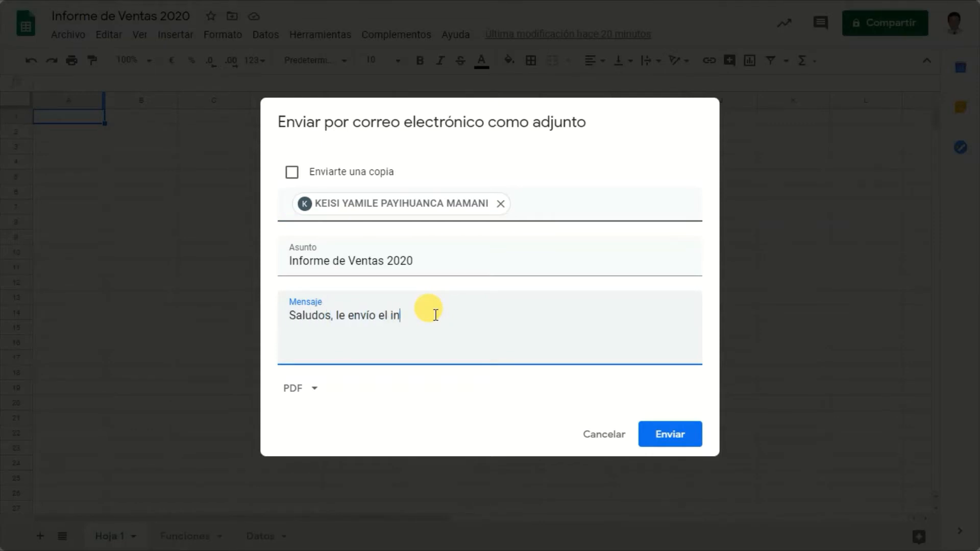
pyautogui.write('forme de ventas')
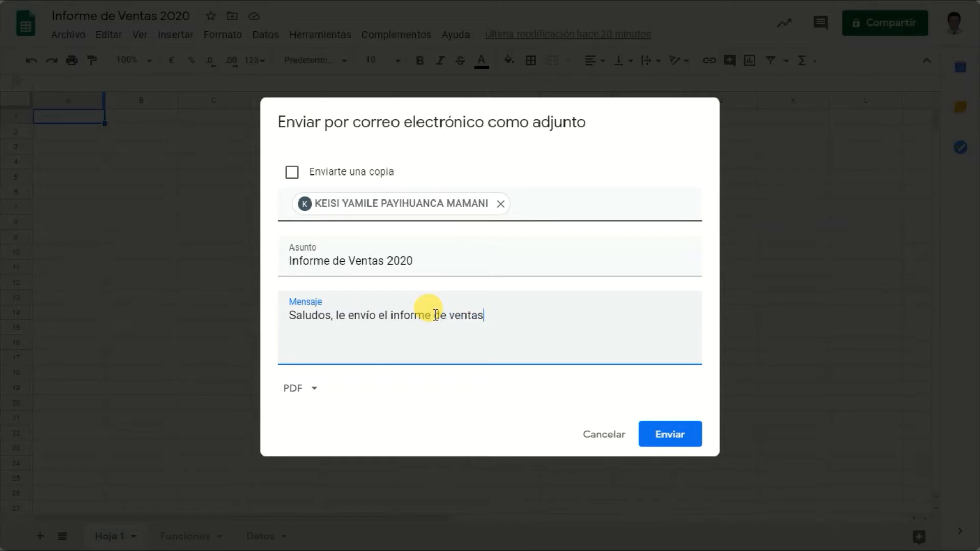
pyautogui.click(684, 436)
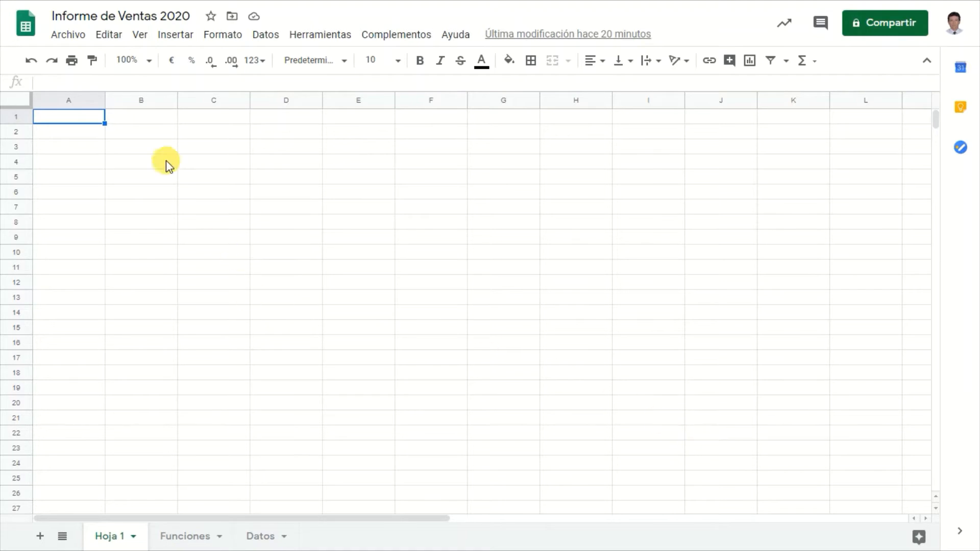
# Step: Look over the available file commands without choosing one, and put the selection on cell A1
pyautogui.click(70, 37)
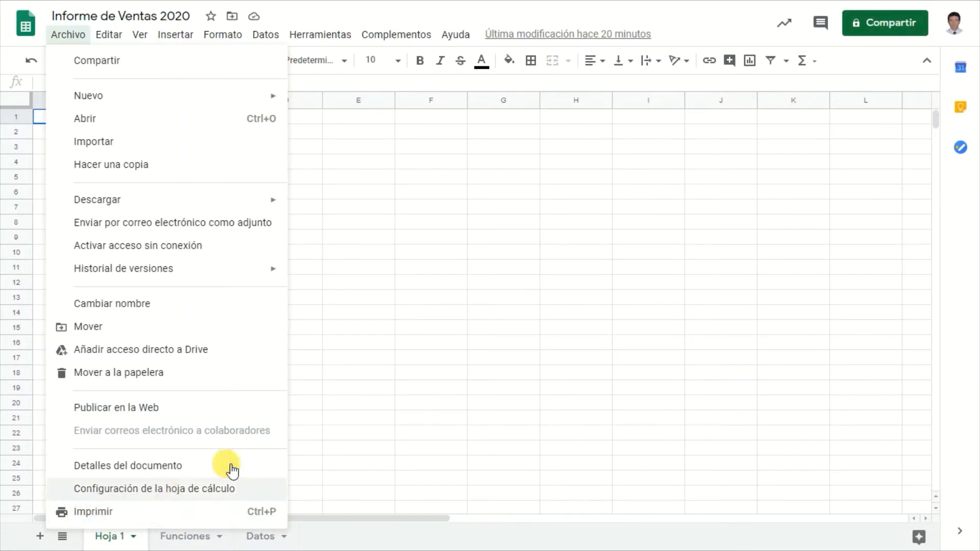
pyautogui.click(427, 267)
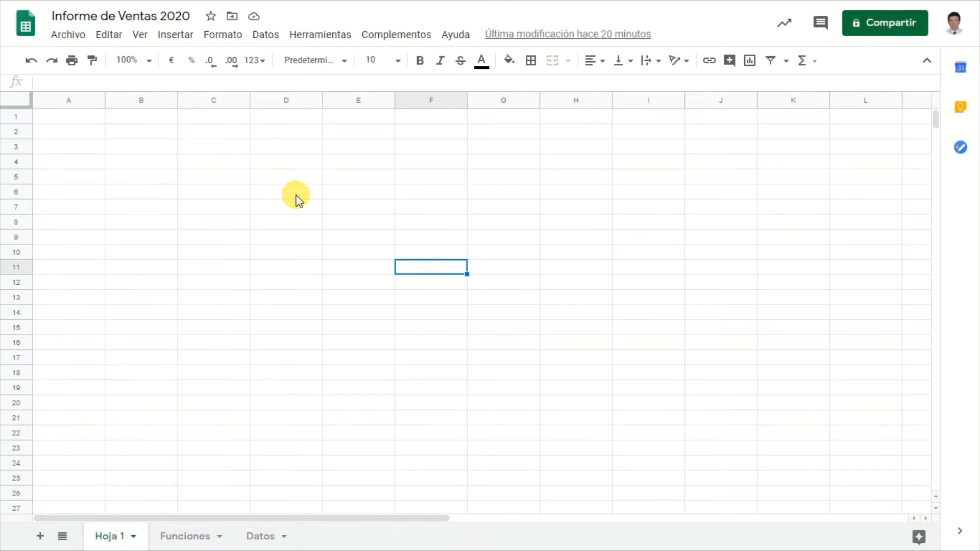
pyautogui.click(84, 116)
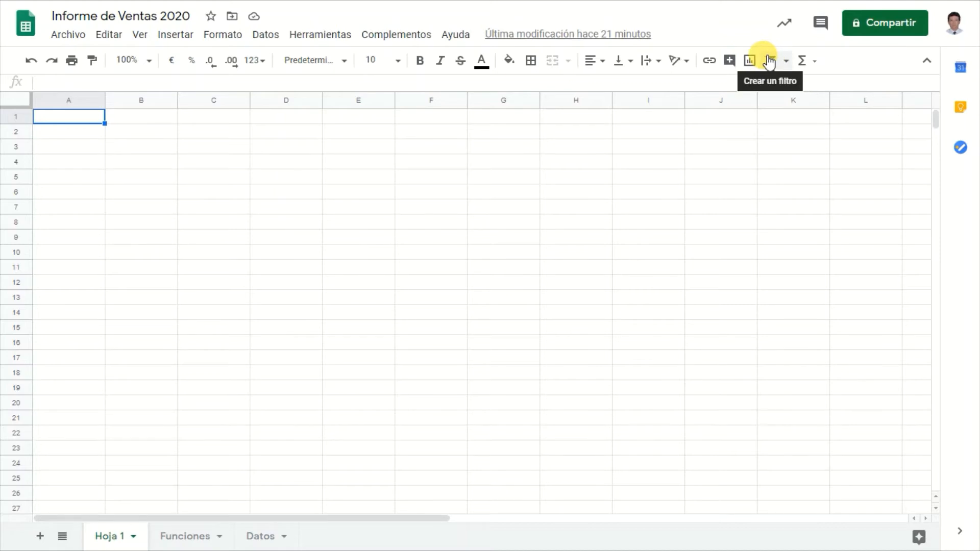
# Step: Examine the quick functions and the function categories, from Analizador and Búsqueda to Fecha, Finanzas, Google and Ingeniería
pyautogui.click(814, 65)
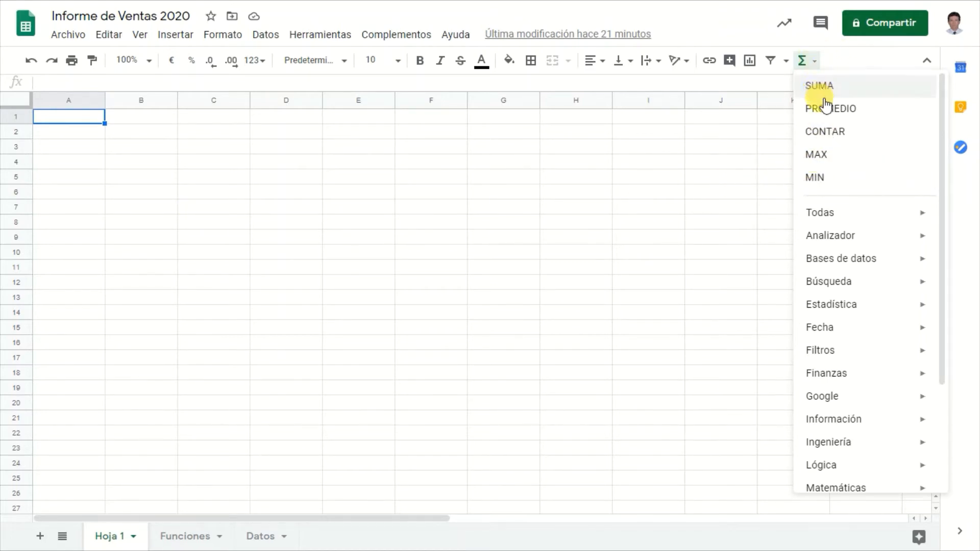
pyautogui.moveTo(840, 216)
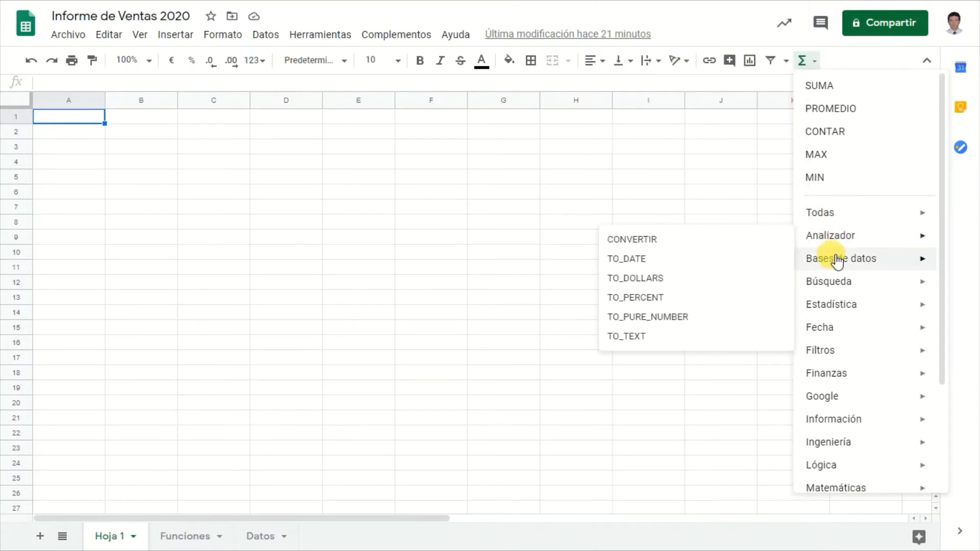
pyautogui.moveTo(835, 263)
pyautogui.moveTo(832, 282)
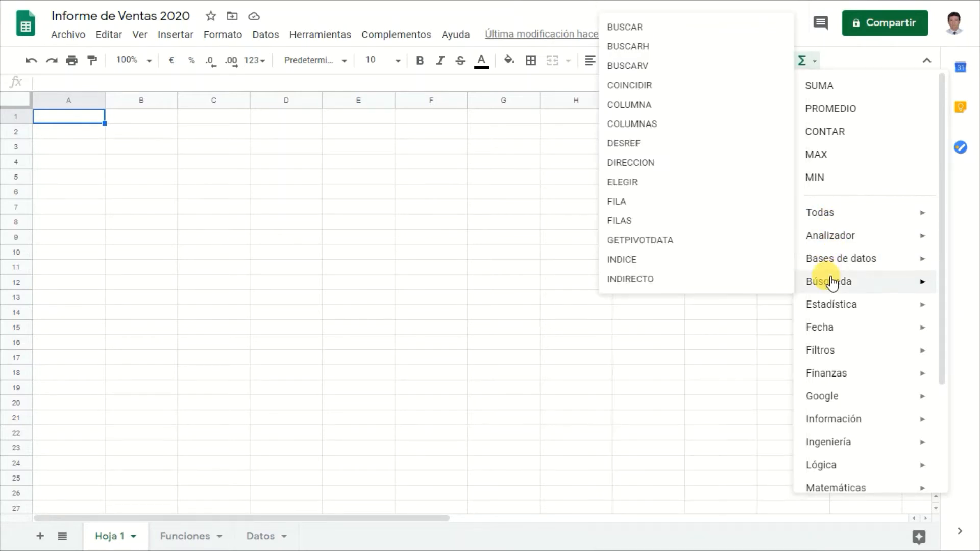
pyautogui.moveTo(827, 338)
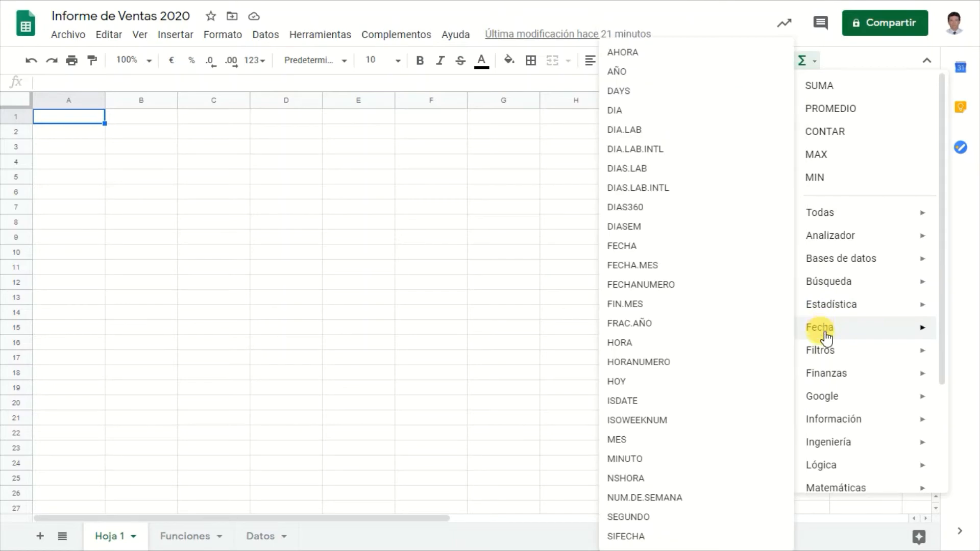
pyautogui.moveTo(830, 375)
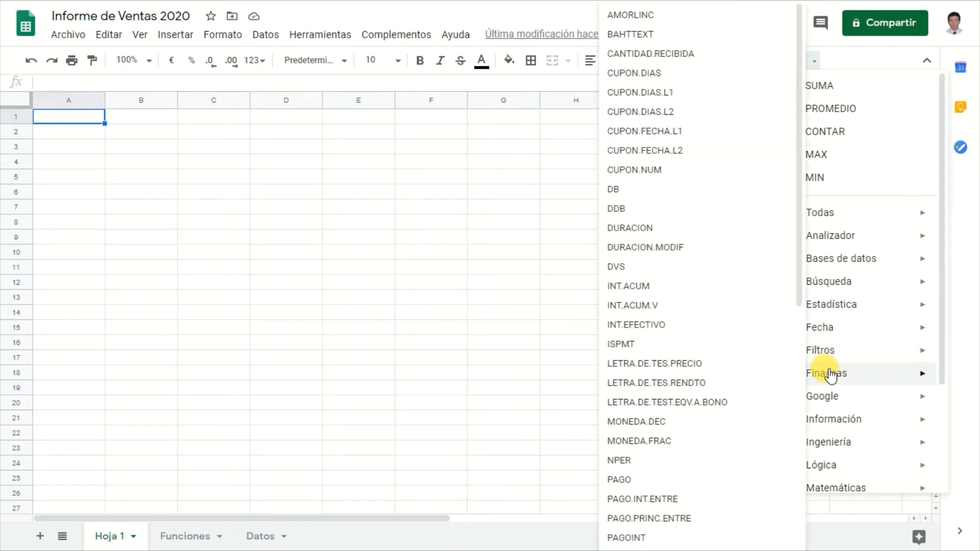
pyautogui.moveTo(834, 401)
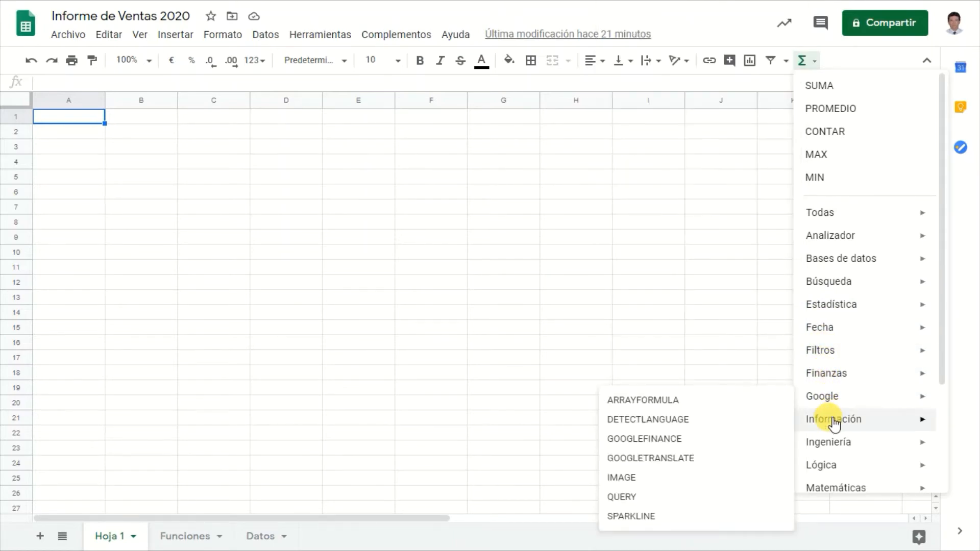
pyautogui.moveTo(833, 445)
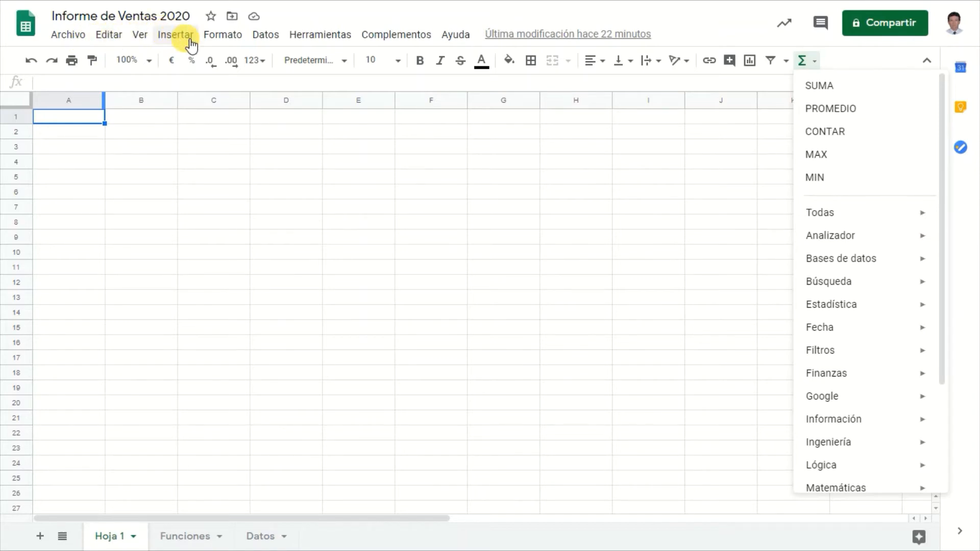
# Step: Examine the insertion, formatting, data, tools and add-on commands available for the spreadsheet, including number formats and macros
pyautogui.click(176, 35)
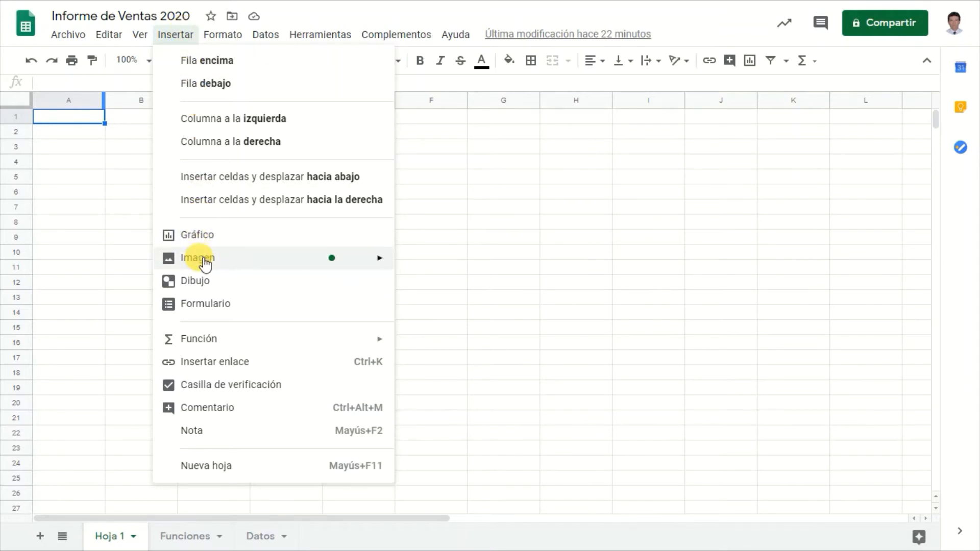
pyautogui.moveTo(205, 263)
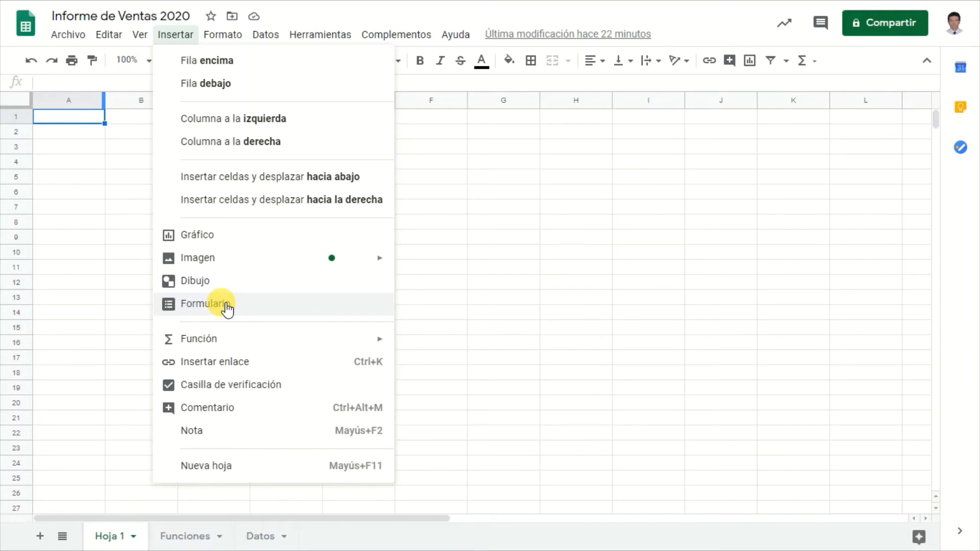
pyautogui.moveTo(239, 341)
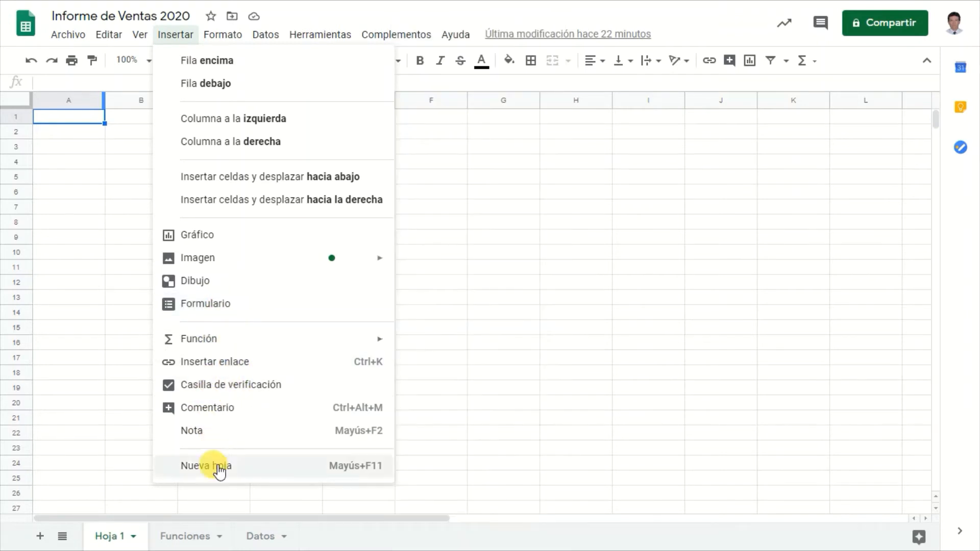
pyautogui.moveTo(222, 35)
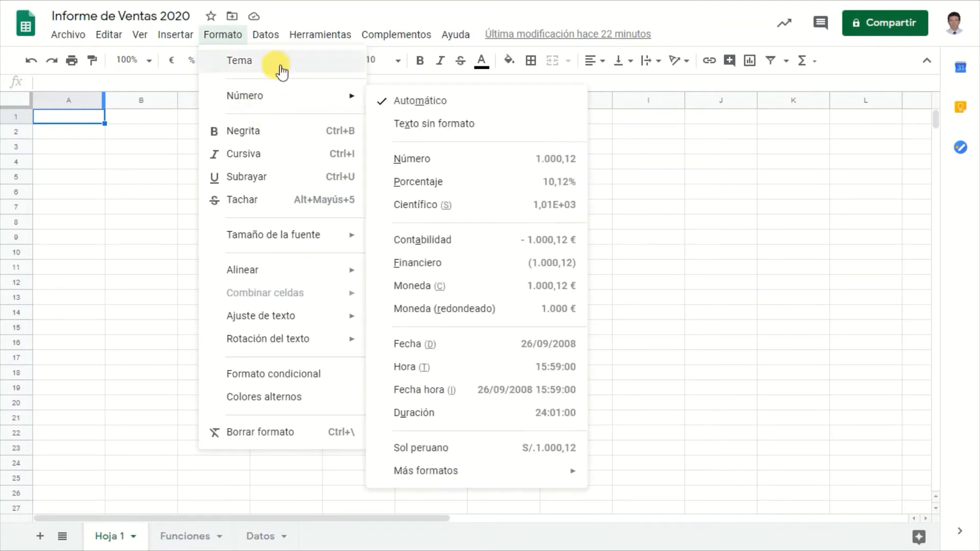
pyautogui.moveTo(264, 32)
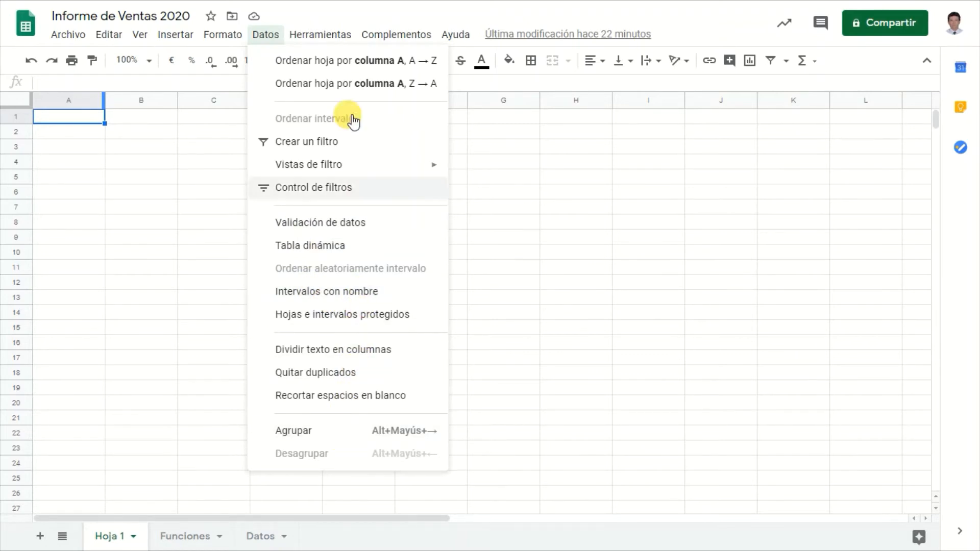
pyautogui.moveTo(323, 36)
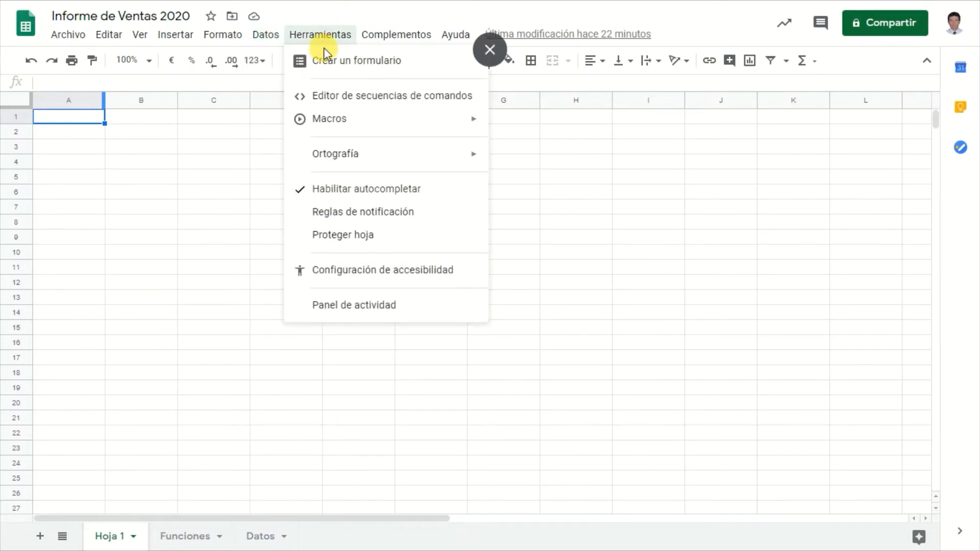
pyautogui.moveTo(398, 122)
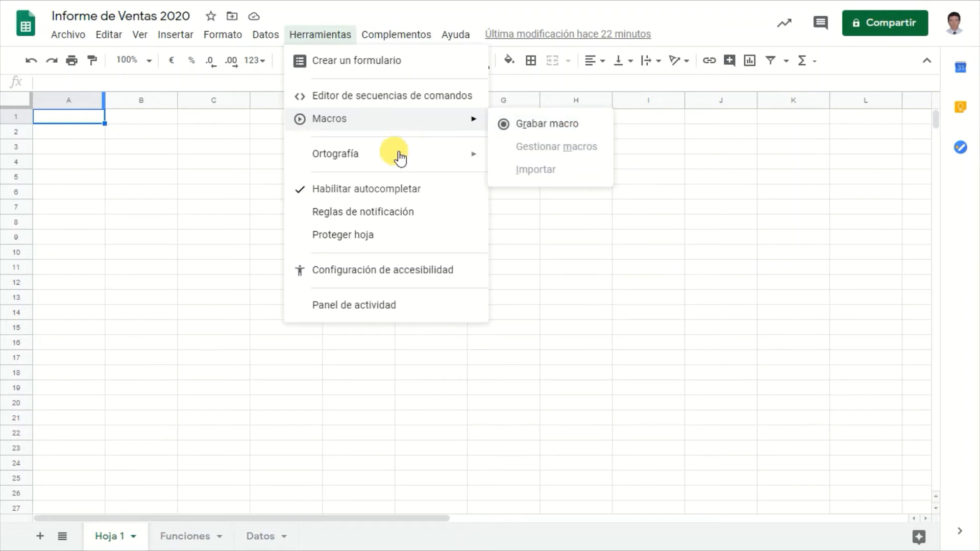
pyautogui.moveTo(371, 163)
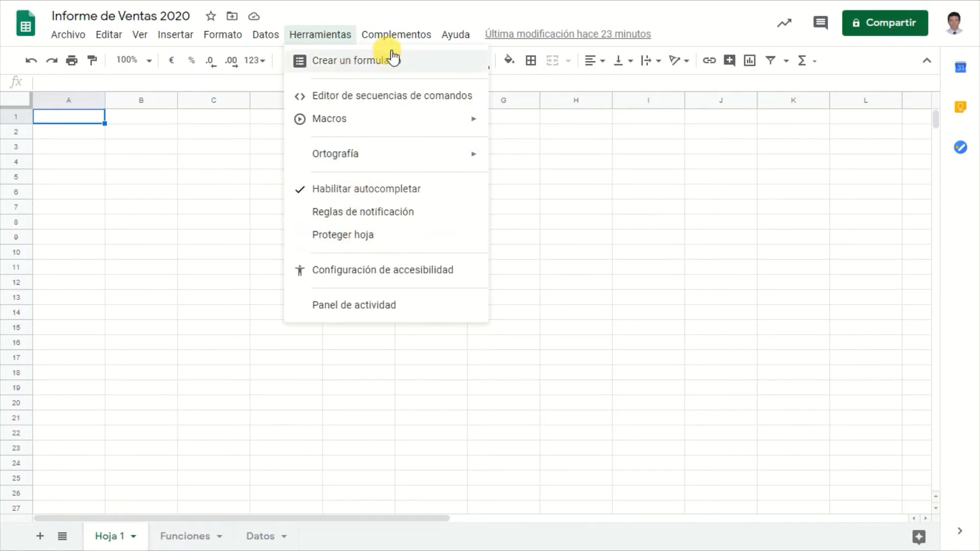
pyautogui.moveTo(398, 35)
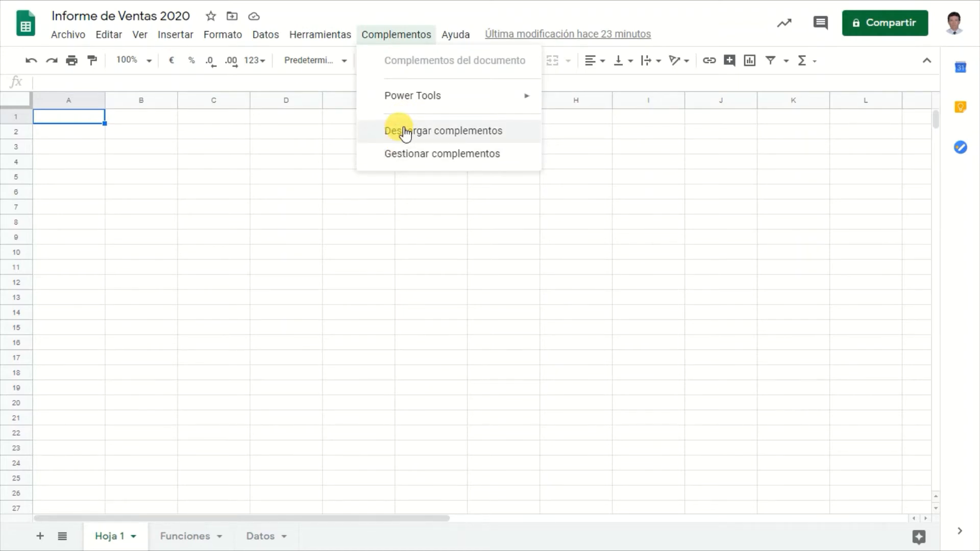
# Step: Review the installed add-ons in the add-on manager and close it
pyautogui.click(442, 155)
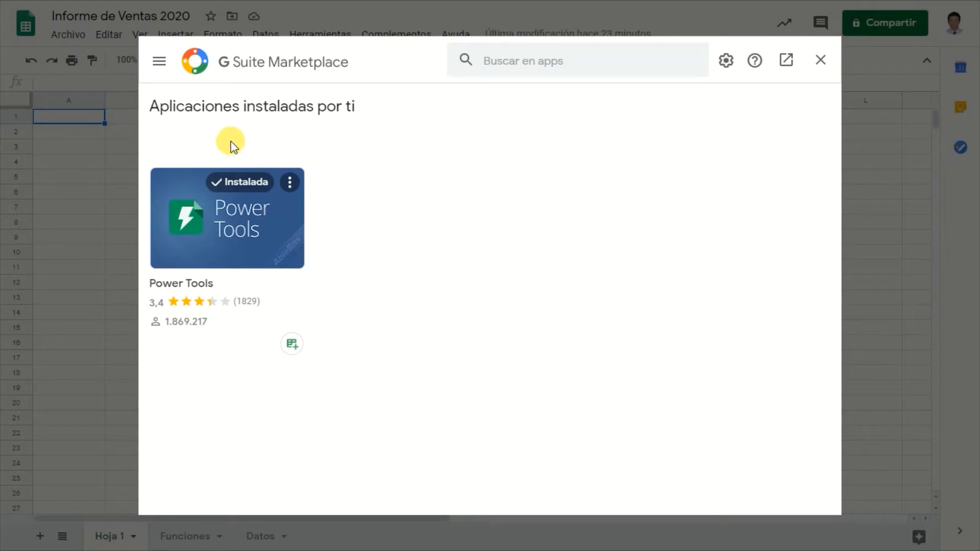
pyautogui.click(822, 64)
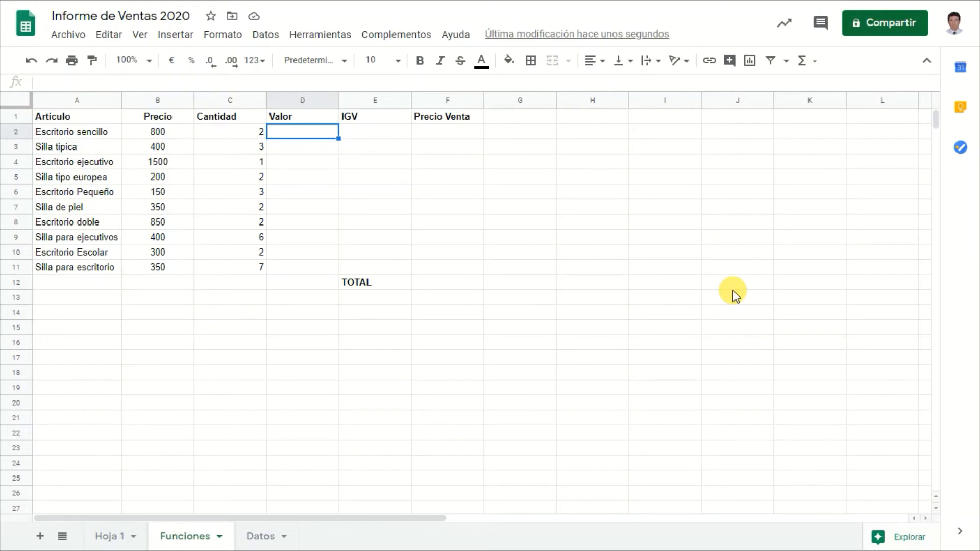
# Step: On the Funciones sheet, enter =B2*C2 in D2 and fill the Valor formula through D11
pyautogui.write('=')
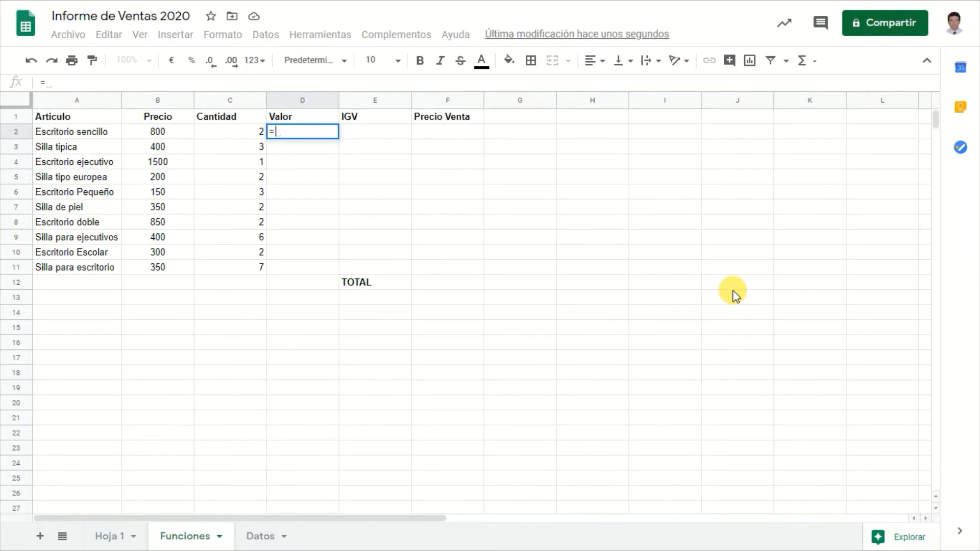
pyautogui.write('B2*C2')
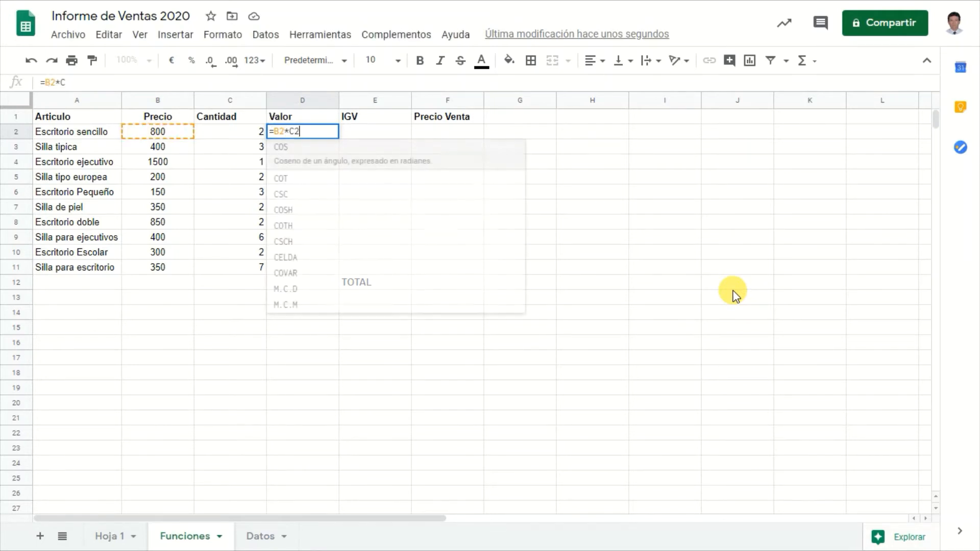
pyautogui.press('Return')
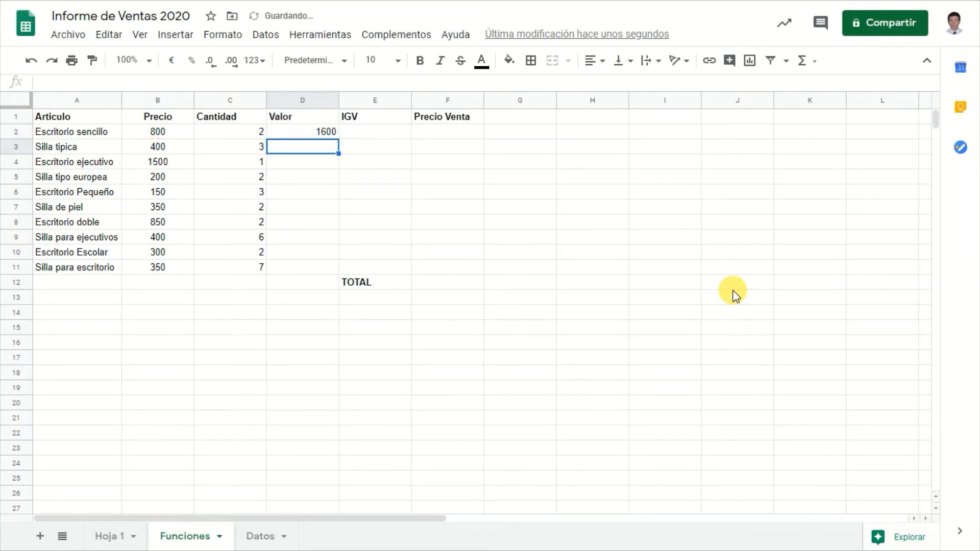
pyautogui.press('Up')
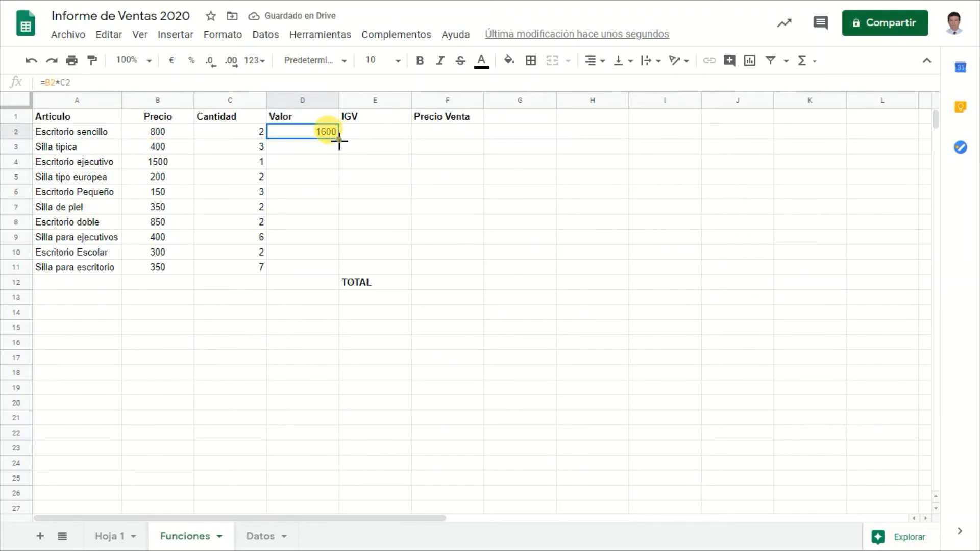
pyautogui.moveTo(338, 138); pyautogui.dragTo(335, 267)
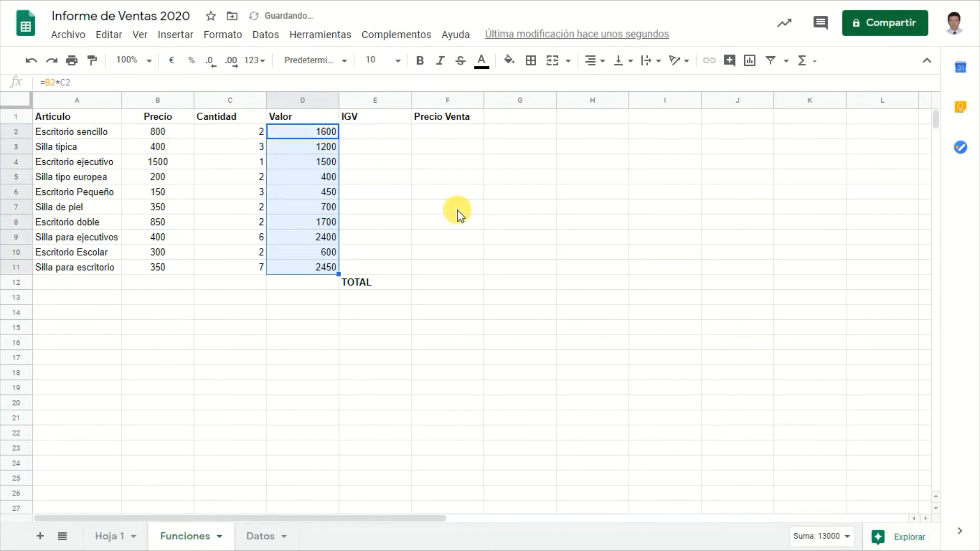
# Step: Calculate the IGV with =D2*18% in E2 and fill the formula through E11
pyautogui.click(387, 136)
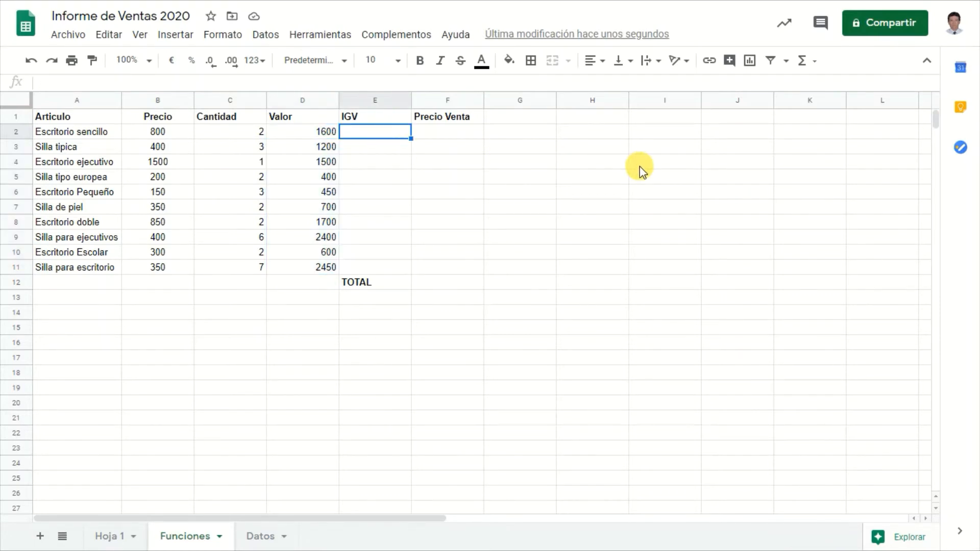
pyautogui.write('=')
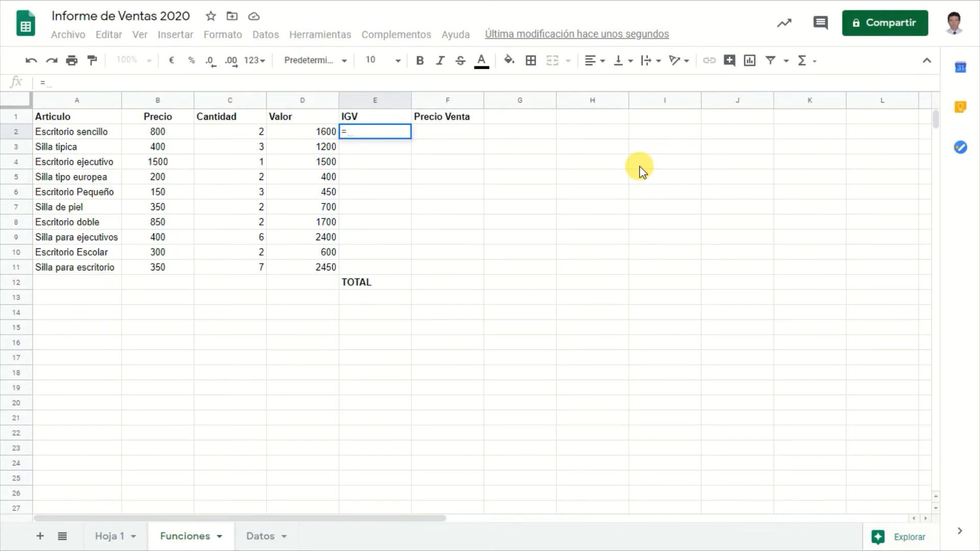
pyautogui.write('D2')
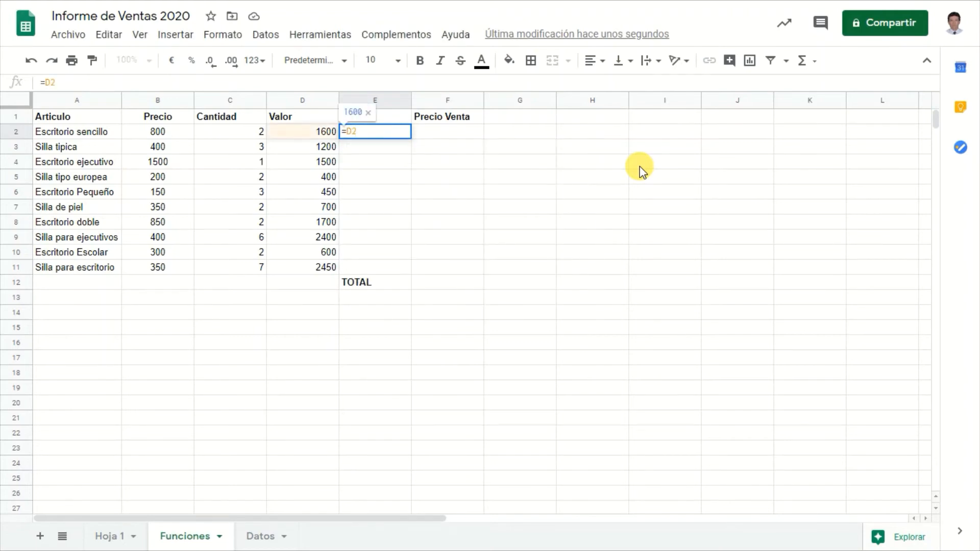
pyautogui.write('*18%')
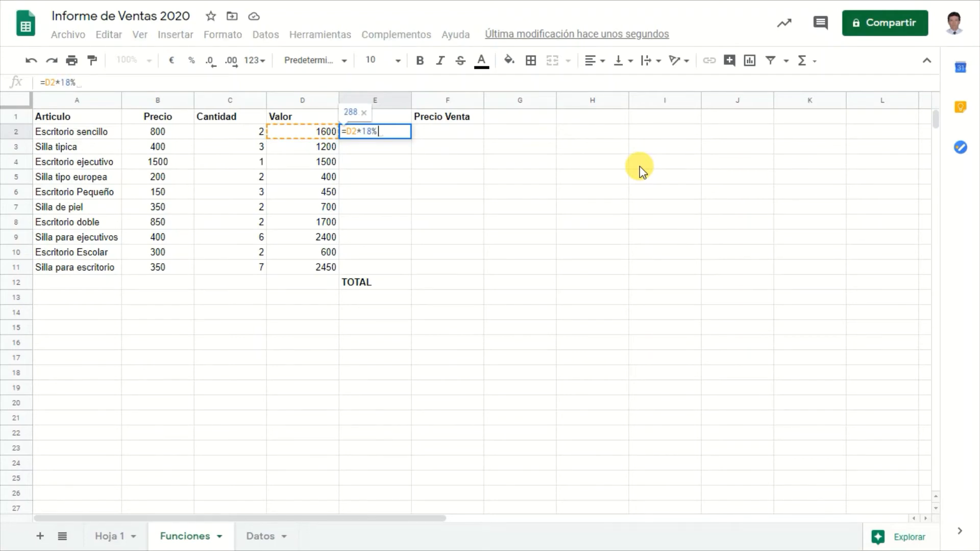
pyautogui.press('Return')
pyautogui.press('Up')
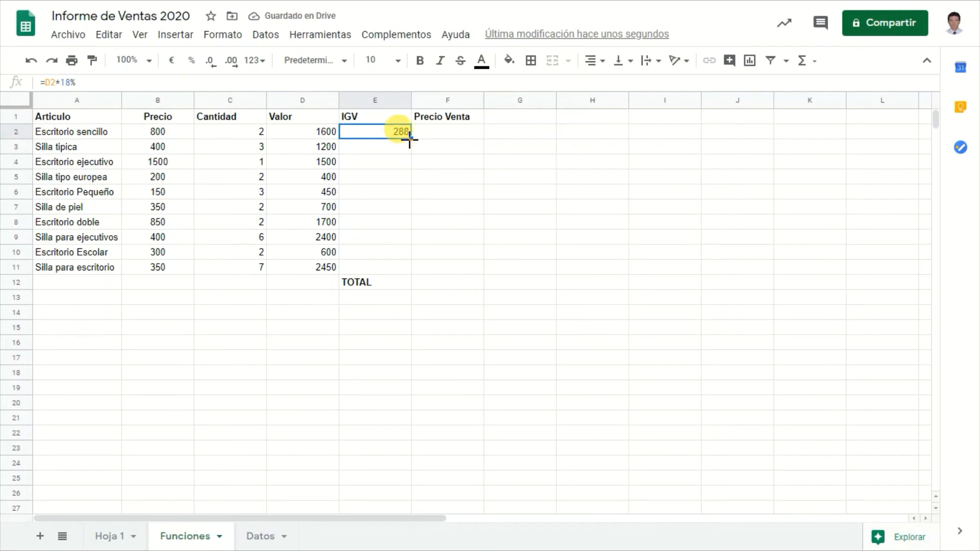
pyautogui.moveTo(410, 137); pyautogui.dragTo(406, 264)
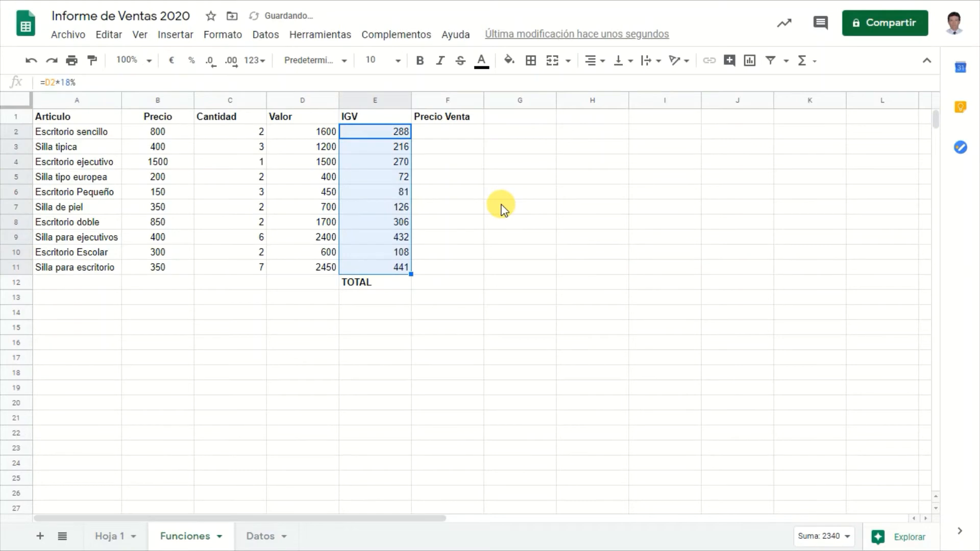
# Step: Calculate the Precio Venta with =D2+E2 in F2 and fill the formula through F11
pyautogui.click(448, 134)
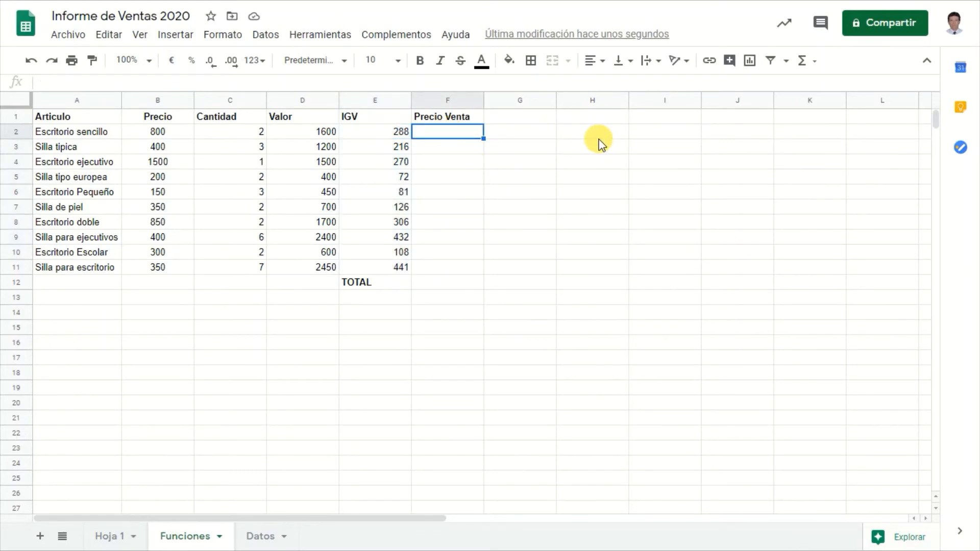
pyautogui.write('=')
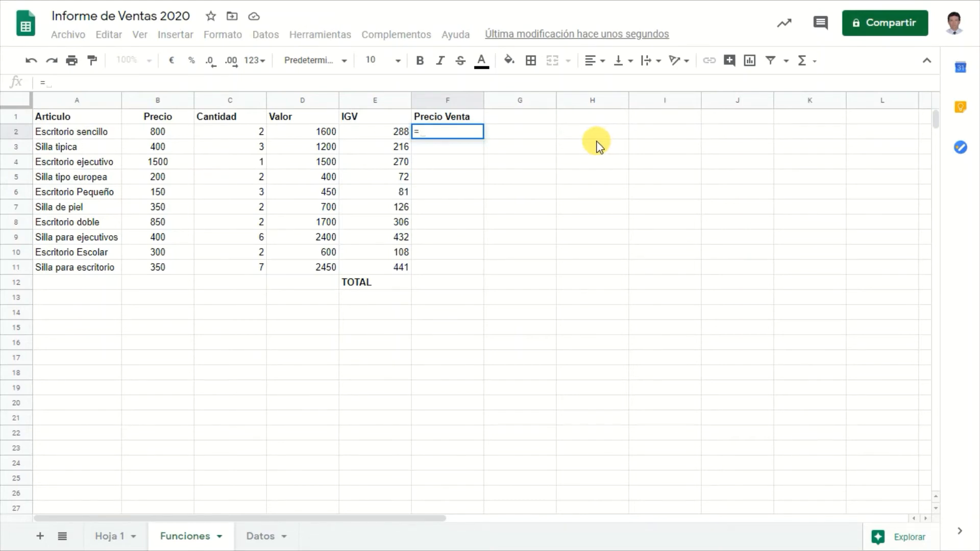
pyautogui.write('D2+')
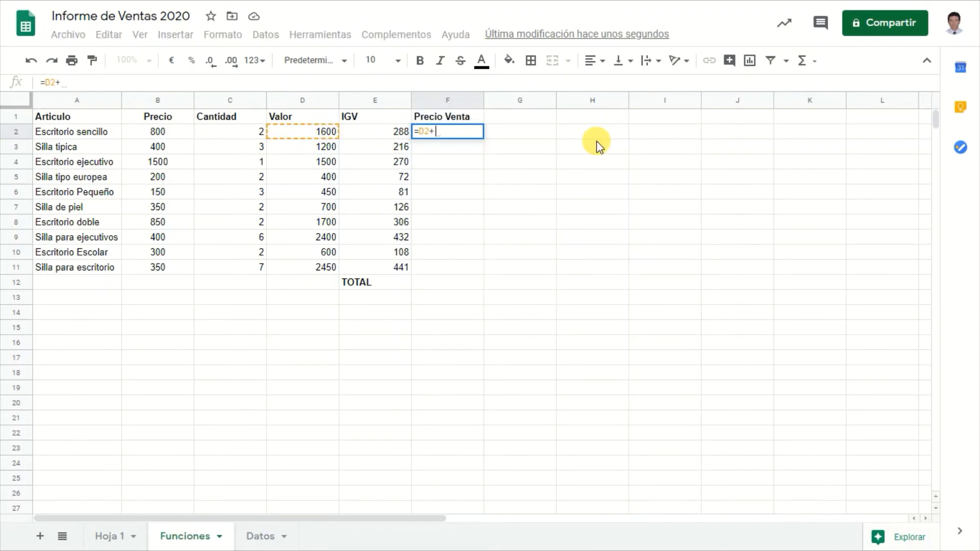
pyautogui.write('E2')
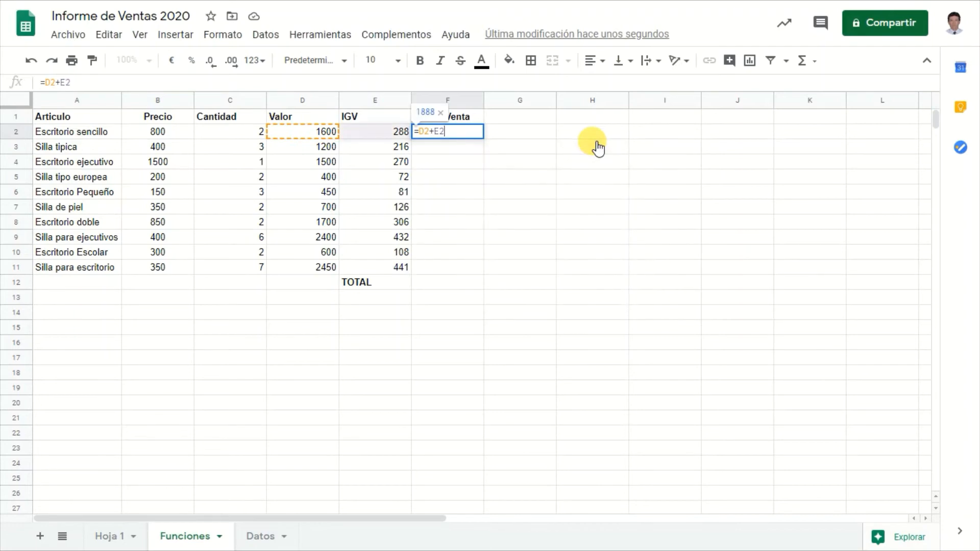
pyautogui.press('Return')
pyautogui.press('Up')
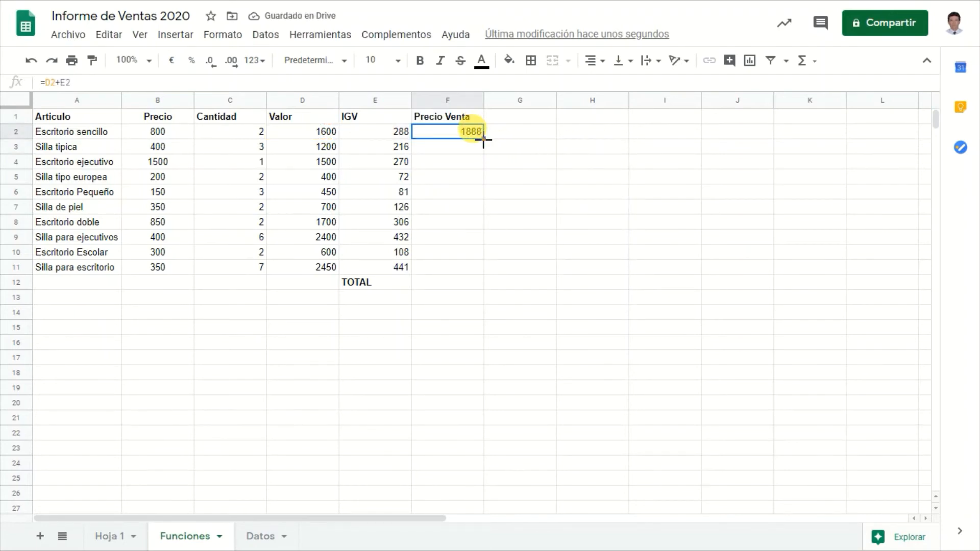
pyautogui.moveTo(483, 139); pyautogui.dragTo(479, 263)
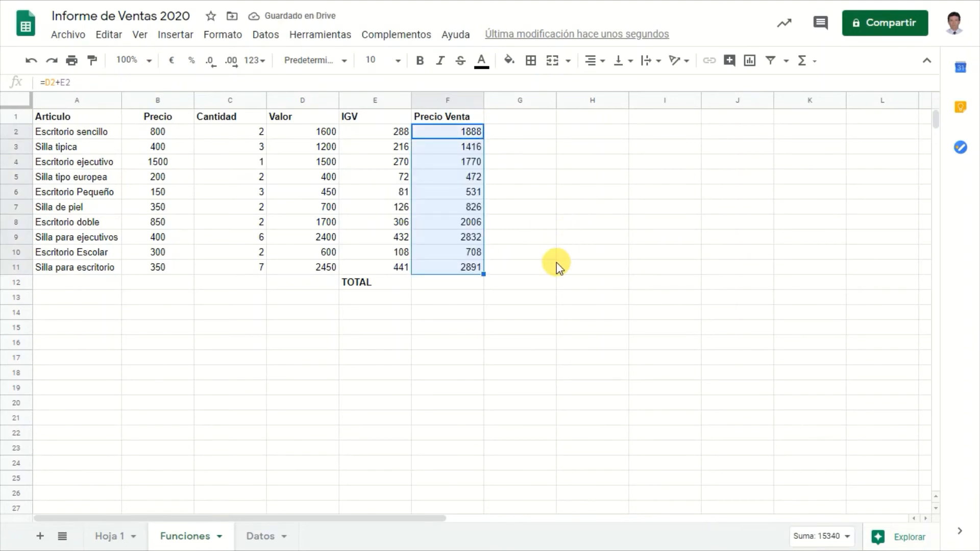
# Step: Total the Precio Venta column in F12 with =SUMA(F2:F11)
pyautogui.click(462, 286)
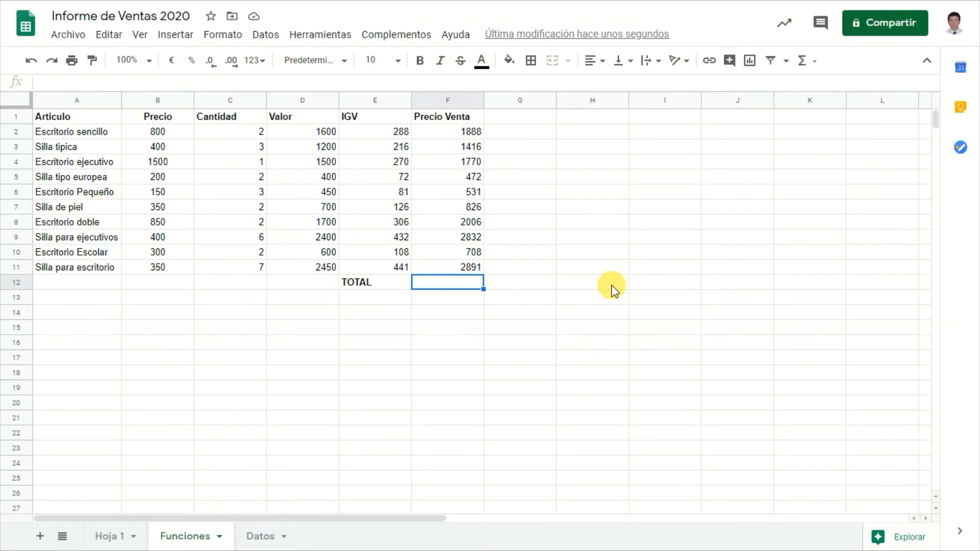
pyautogui.write('=SUMA')
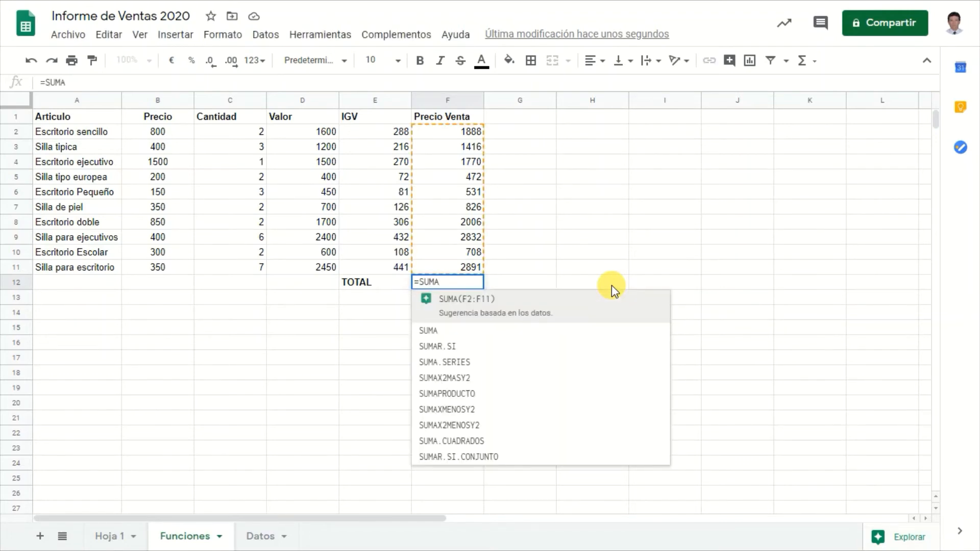
pyautogui.write('(')
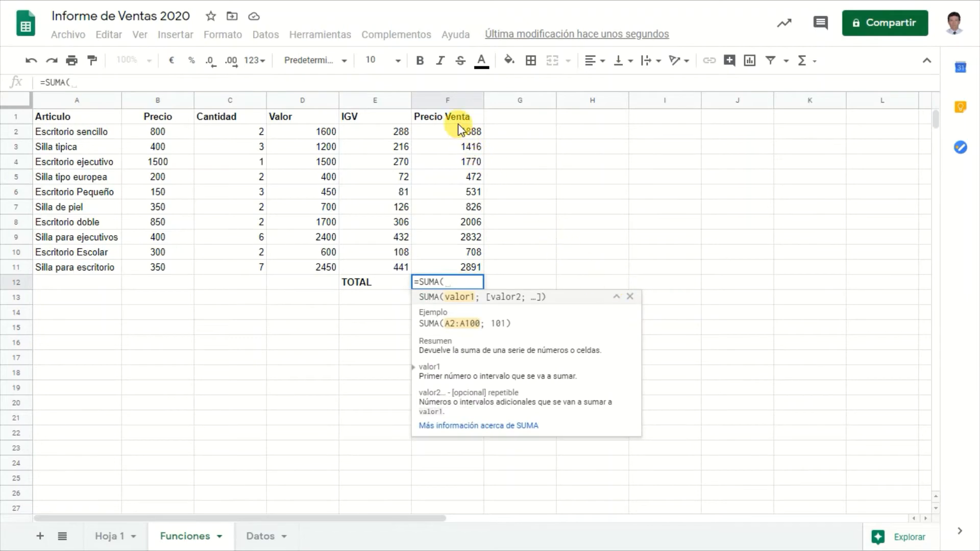
pyautogui.moveTo(458, 131); pyautogui.dragTo(464, 267)
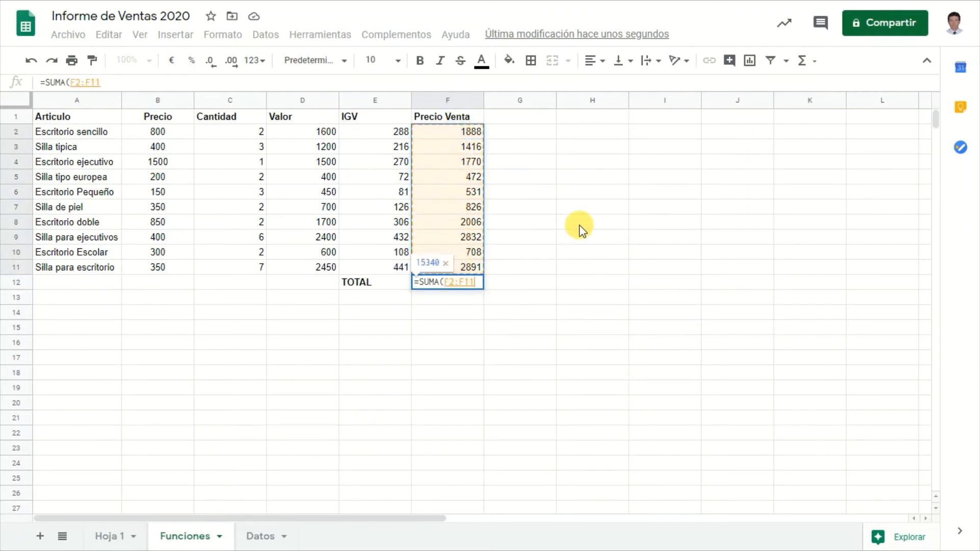
pyautogui.write(')')
pyautogui.press('Return')
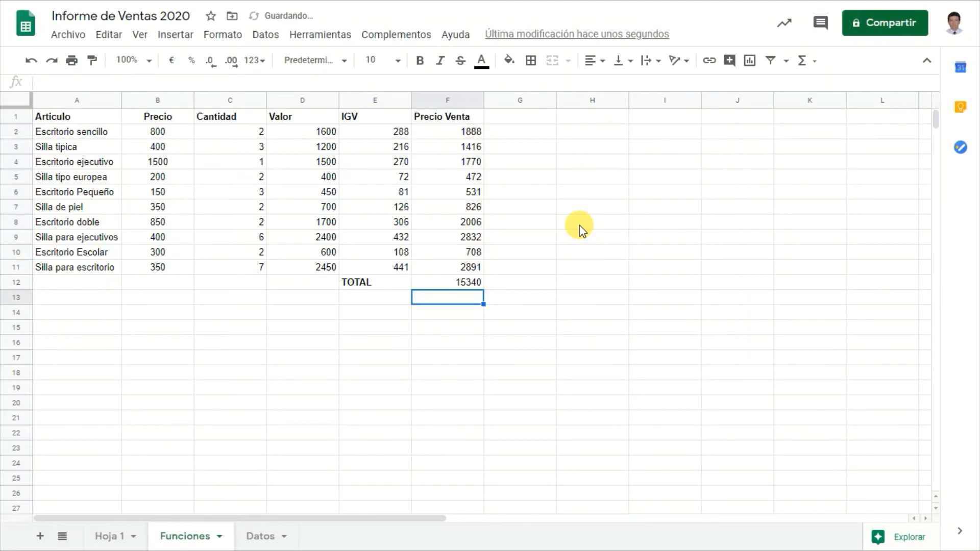
pyautogui.press('Up')
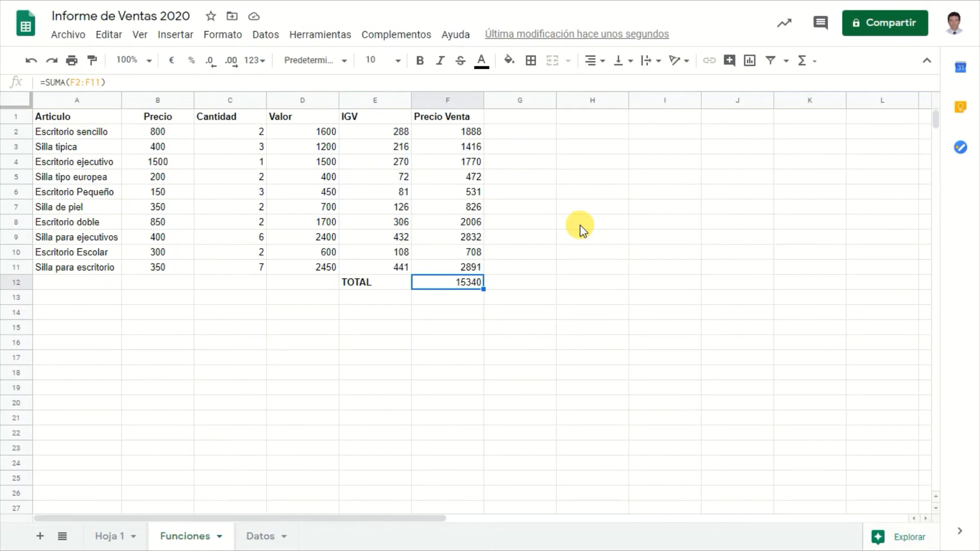
# Step: Look over the quick functions and the function categories, such as Todas, Fecha and Finanzas, without inserting one
pyautogui.click(815, 67)
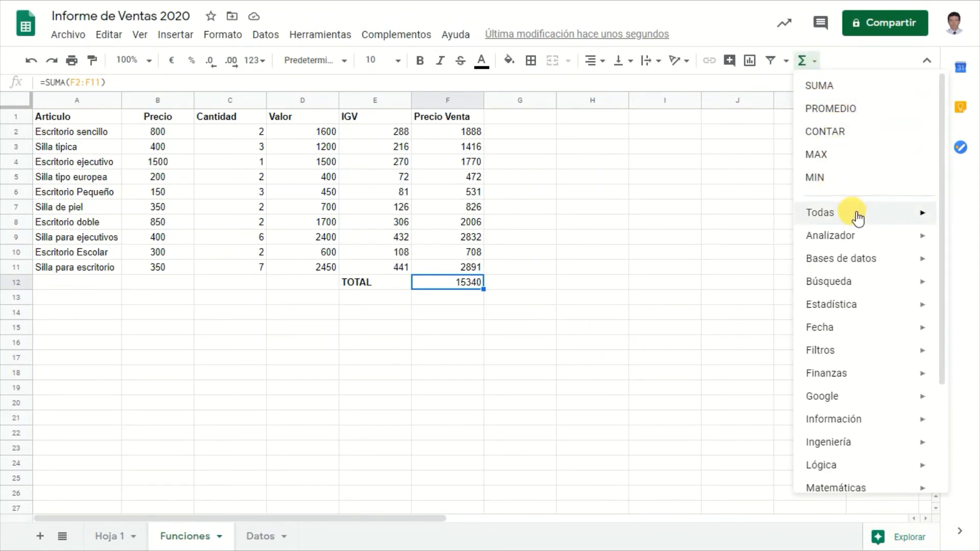
pyautogui.moveTo(852, 223)
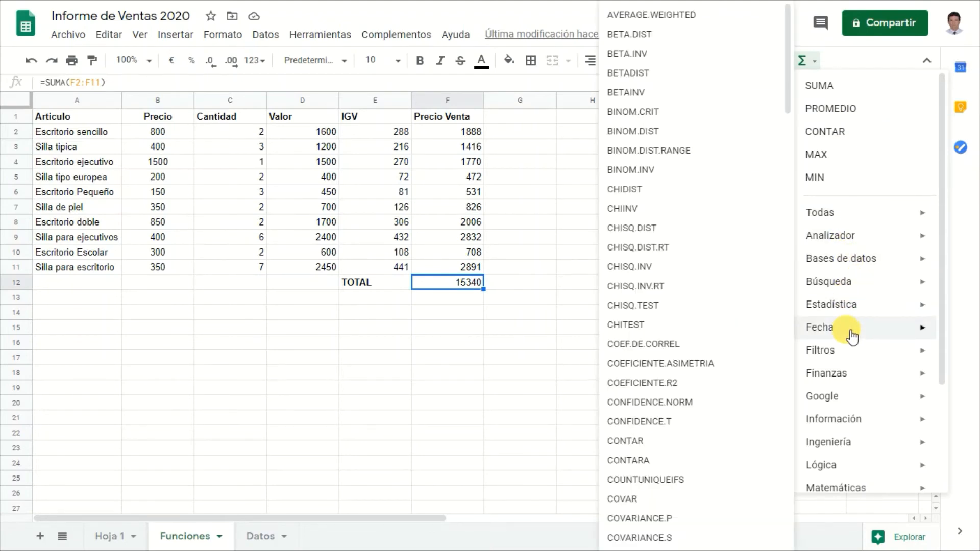
pyautogui.moveTo(852, 335)
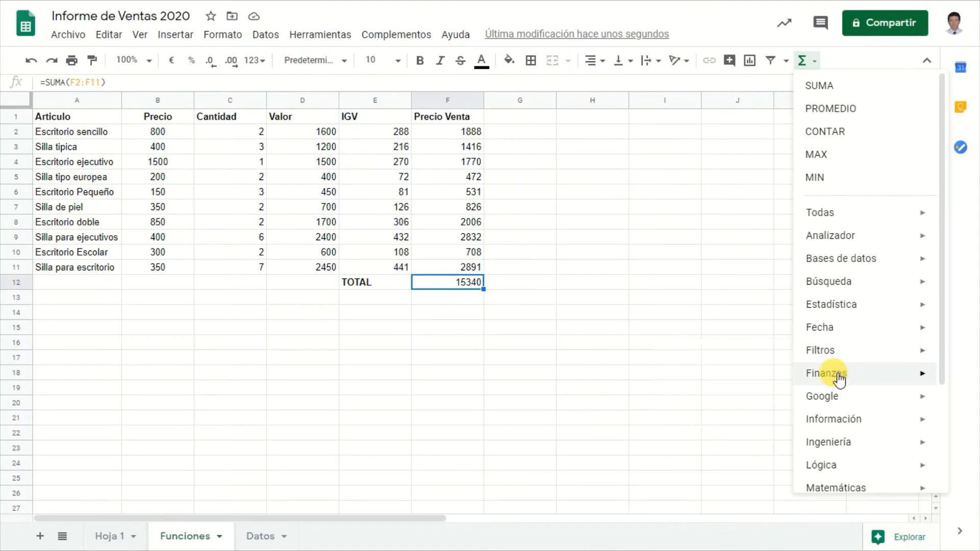
pyautogui.moveTo(838, 375)
pyautogui.click(452, 282)
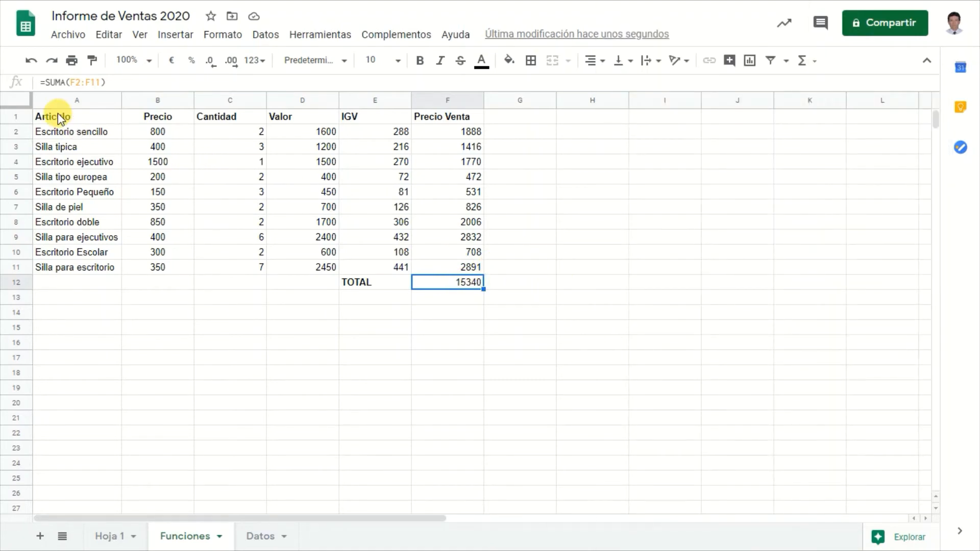
# Step: Apply all borders to the table range A1:F11
pyautogui.moveTo(62, 119); pyautogui.dragTo(450, 263)
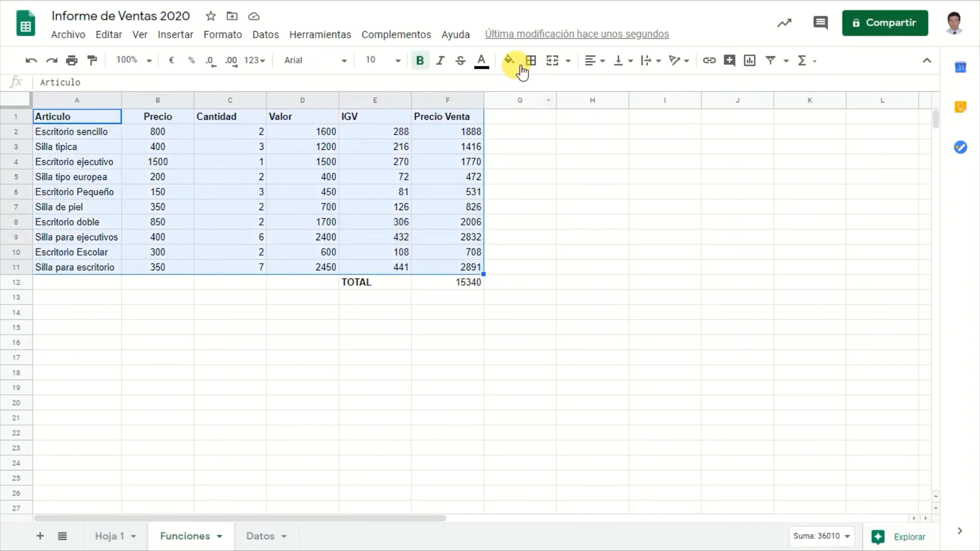
pyautogui.click(532, 62)
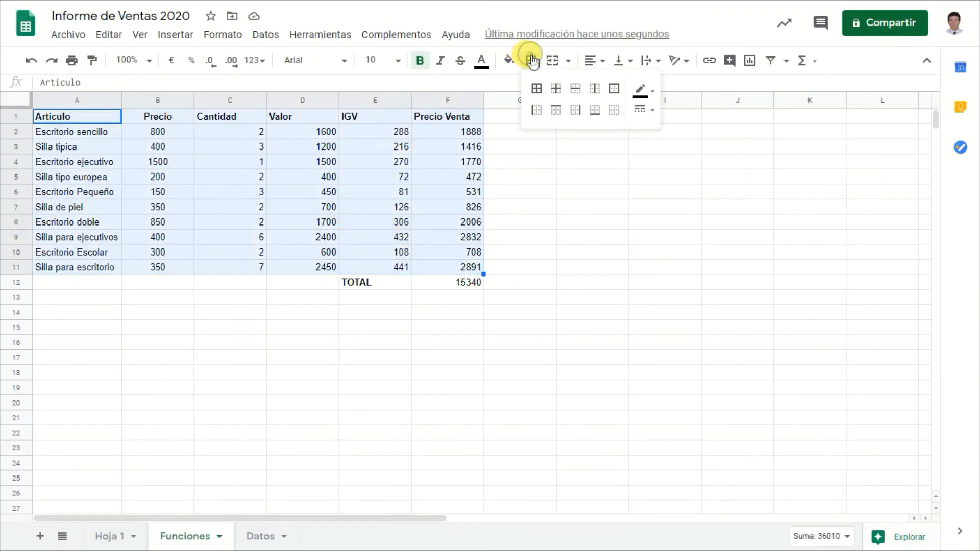
pyautogui.click(535, 91)
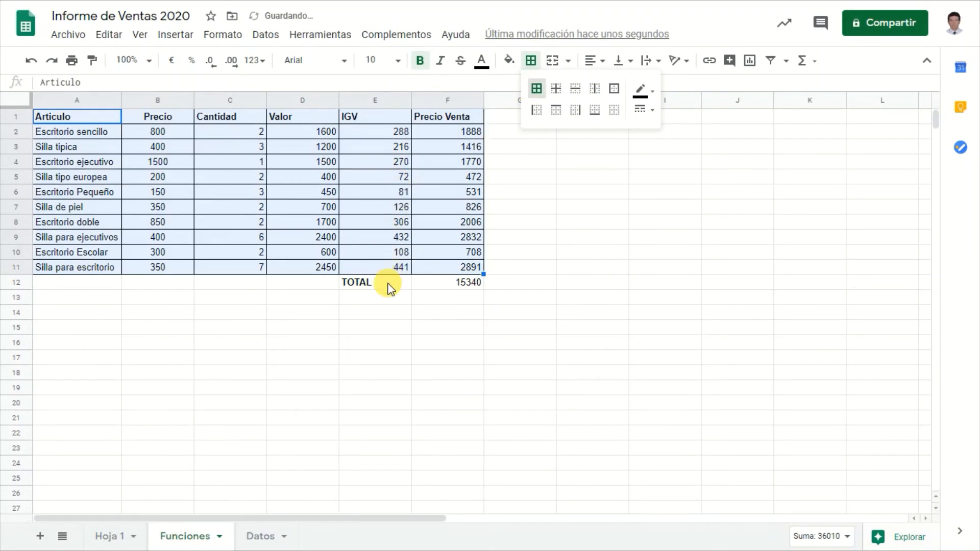
# Step: Make the TOTAL label and its amount in E12:F12 bold
pyautogui.moveTo(388, 279); pyautogui.dragTo(448, 284)
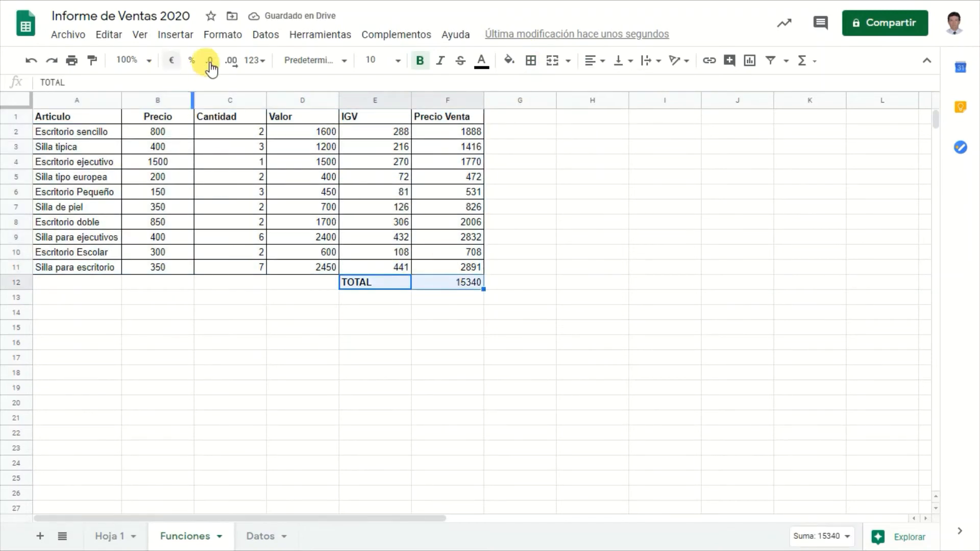
pyautogui.click(420, 62)
pyautogui.click(421, 62)
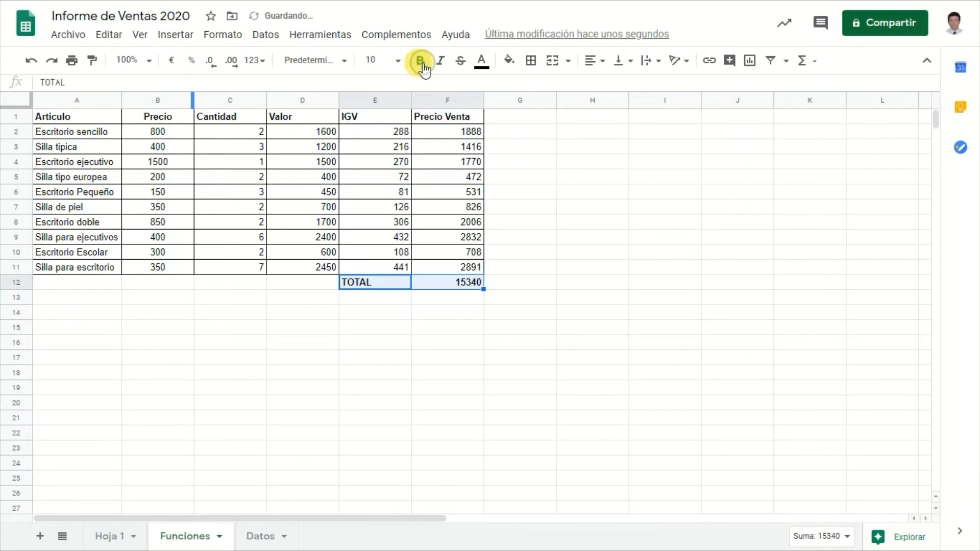
pyautogui.click(401, 146)
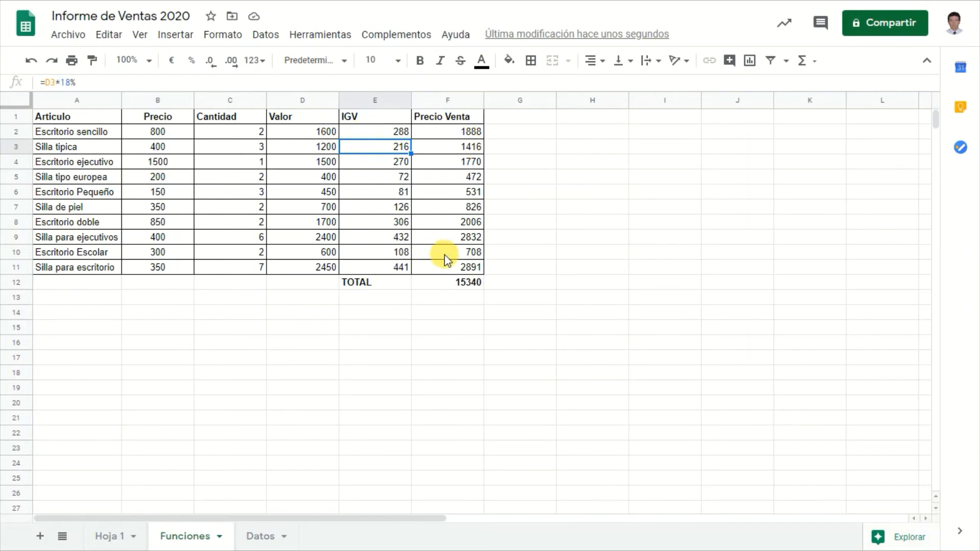
# Step: Format the total amount in F12 with the standard Moneda number format
pyautogui.click(450, 284)
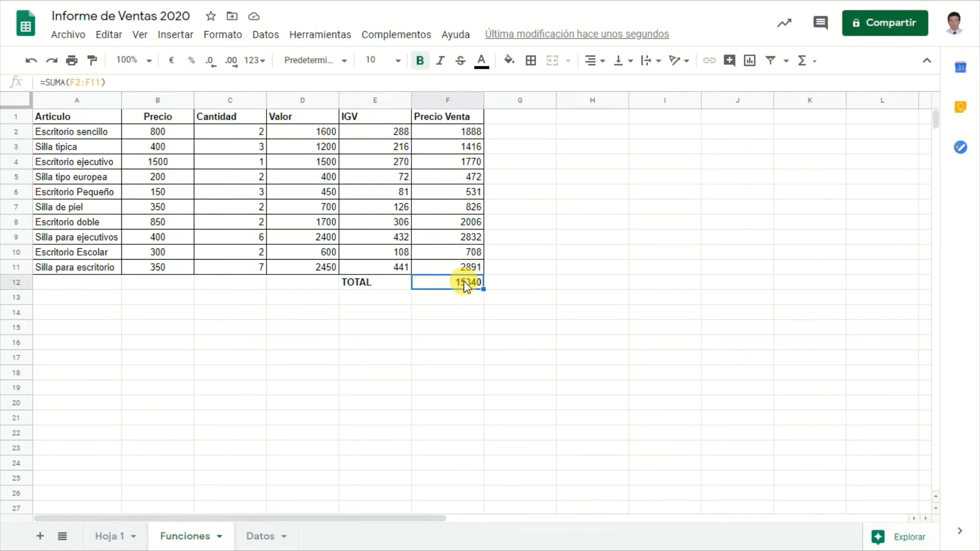
pyautogui.click(261, 61)
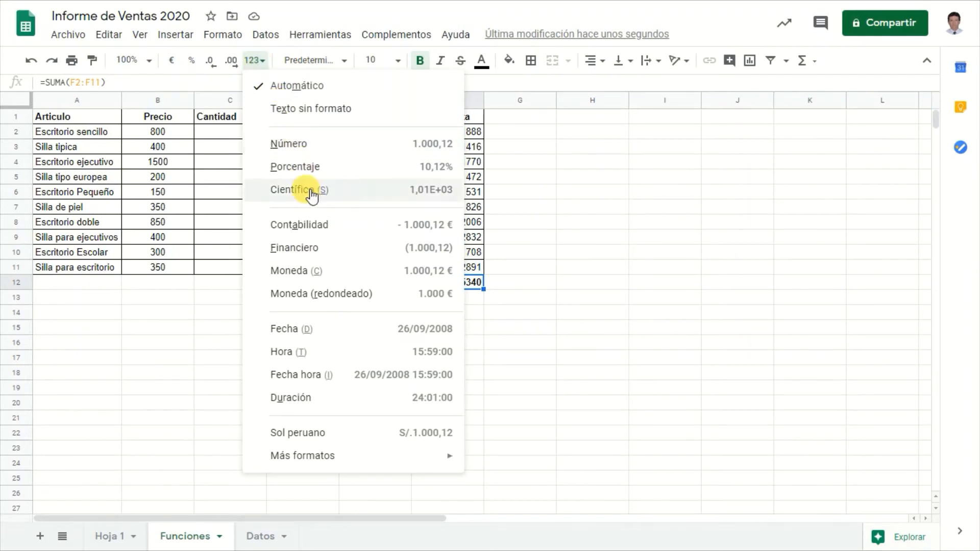
pyautogui.click(308, 271)
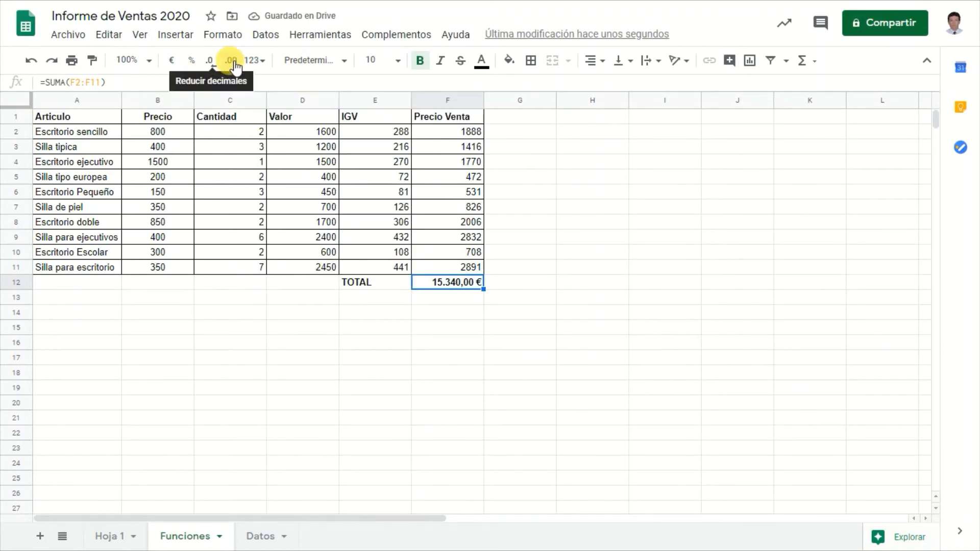
# Step: Format the total in F12 with the custom currency Sol peruano (S/.), keeping two decimals
pyautogui.click(261, 63)
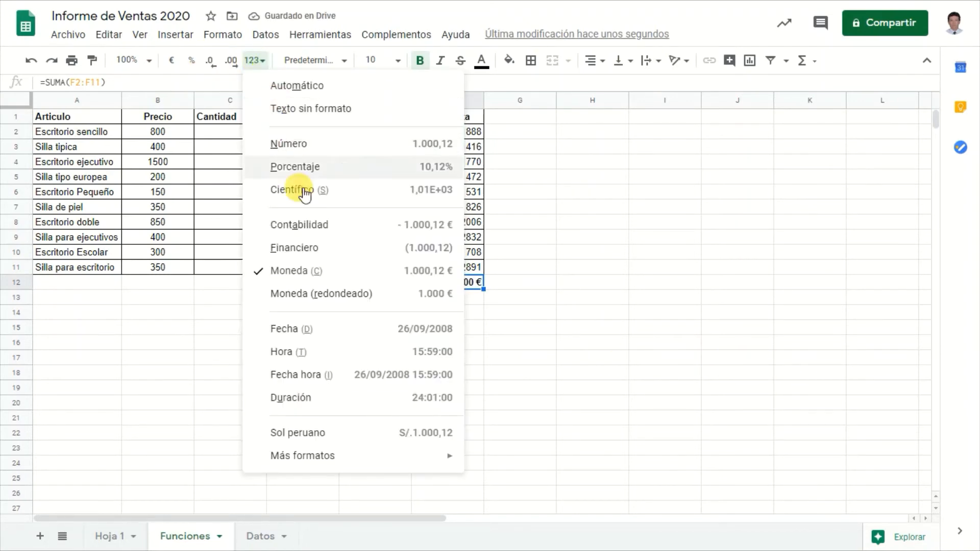
pyautogui.moveTo(323, 460)
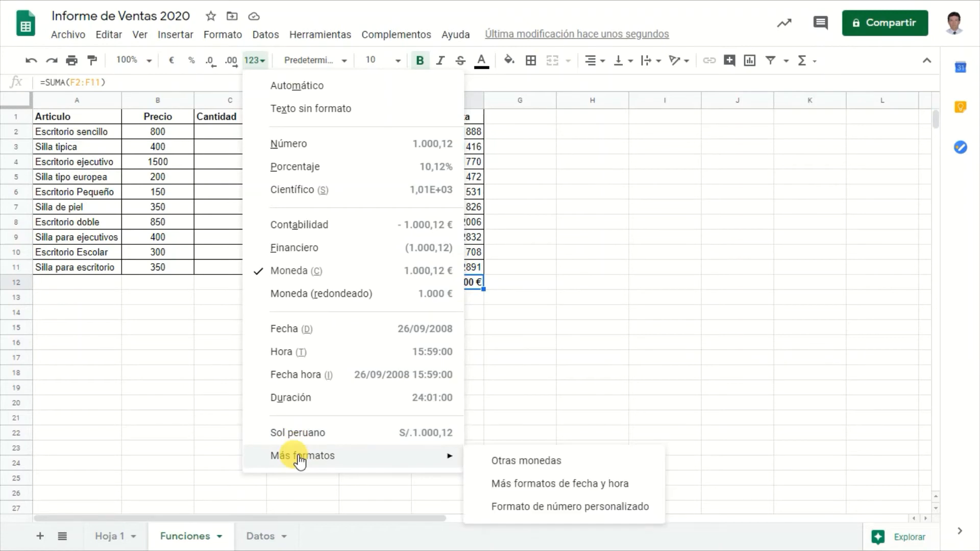
pyautogui.click(556, 466)
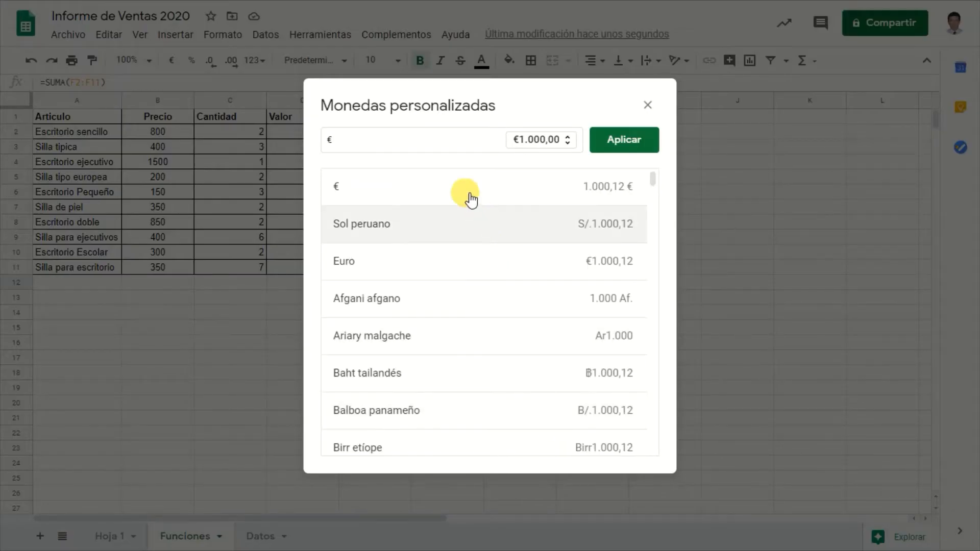
pyautogui.press('BackSpace')
pyautogui.write('SOL')
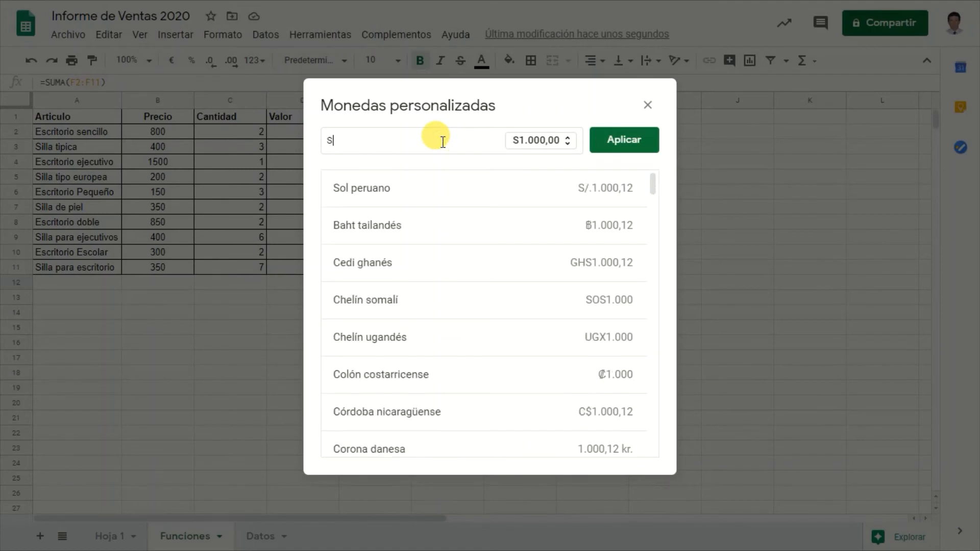
pyautogui.click(415, 191)
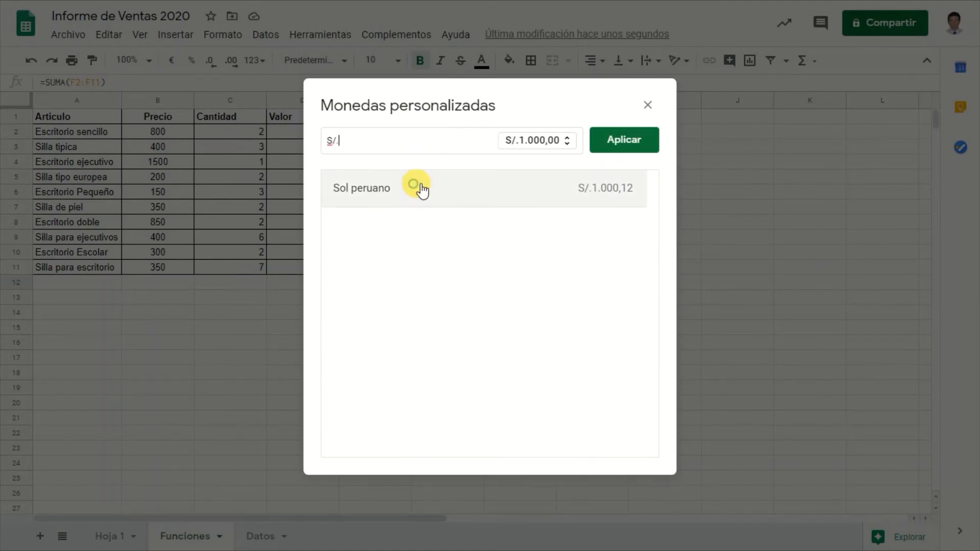
pyautogui.click(626, 139)
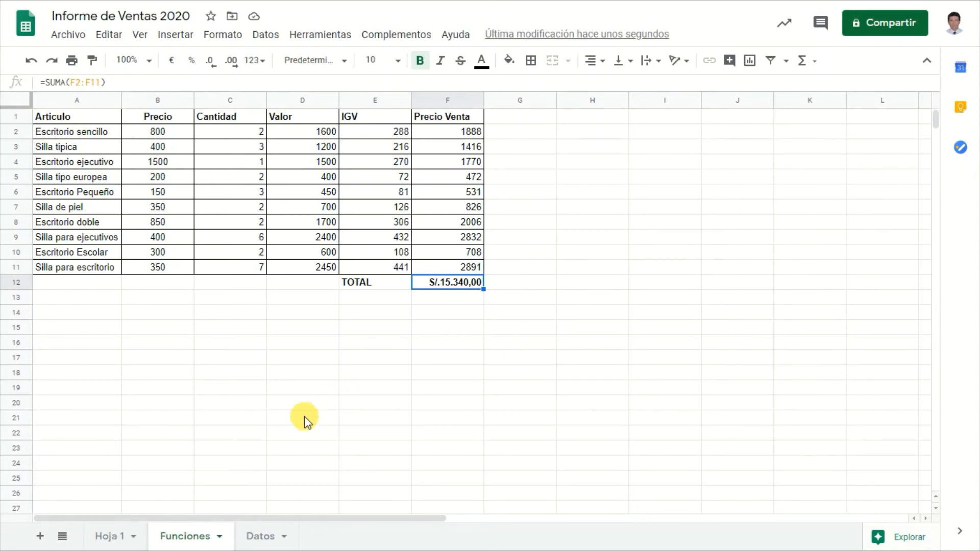
# Step: On the Datos sheet, select the whole product table A1:J78, including its header row
pyautogui.click(260, 537)
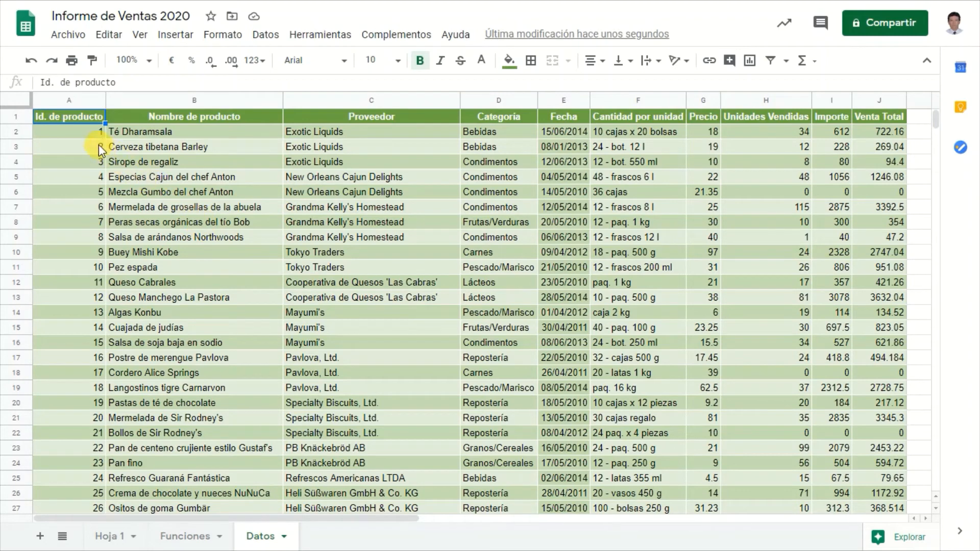
pyautogui.click(85, 132)
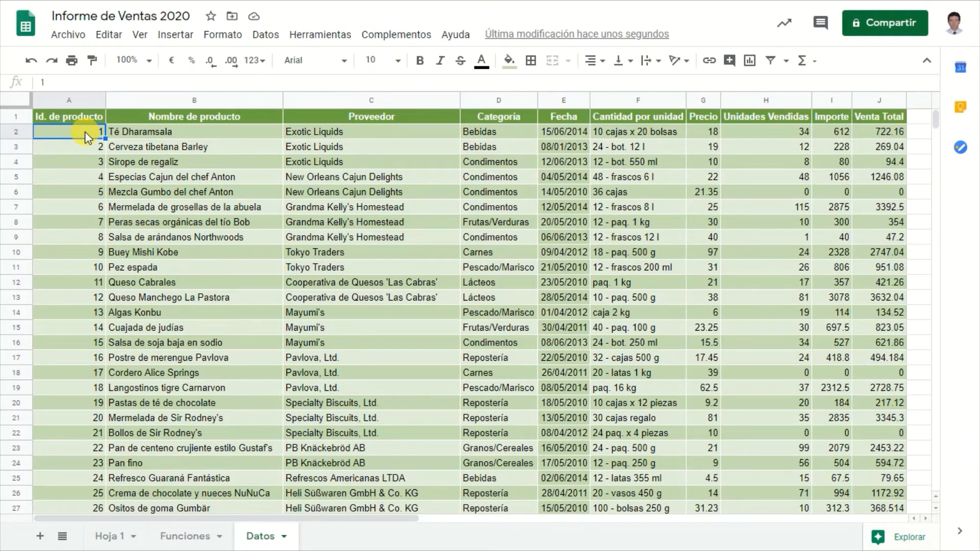
pyautogui.press('Up')
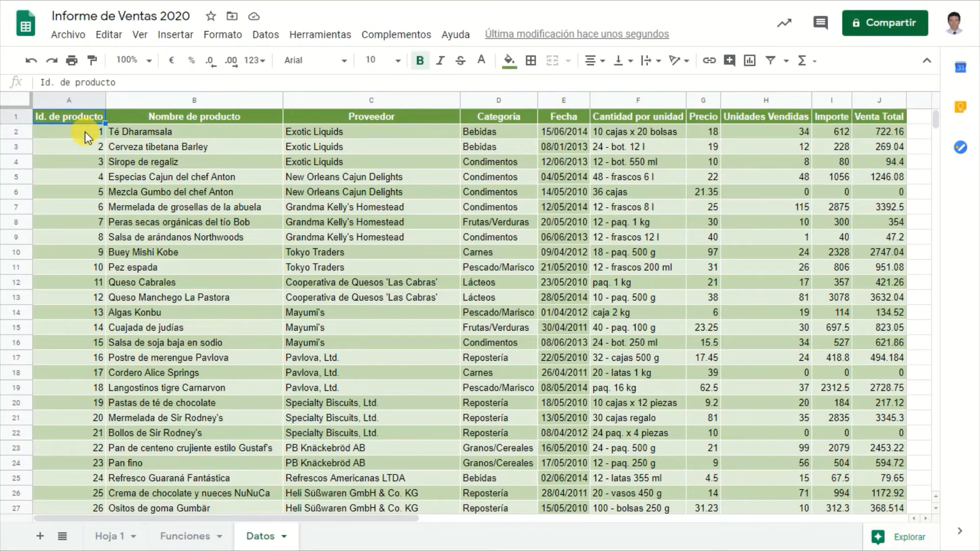
pyautogui.hotkey('ctrl', 'shift', 'Right')
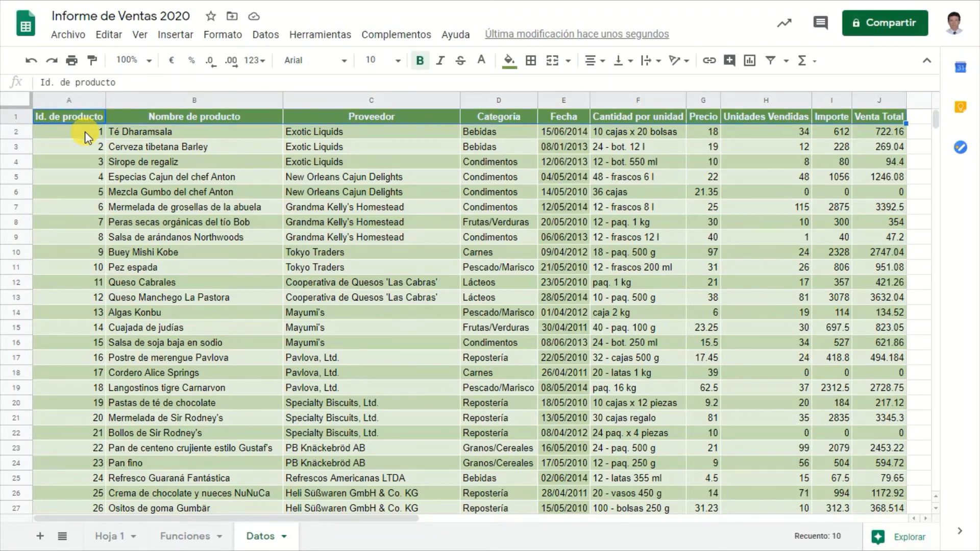
pyautogui.hotkey('ctrl', 'shift', 'Down')
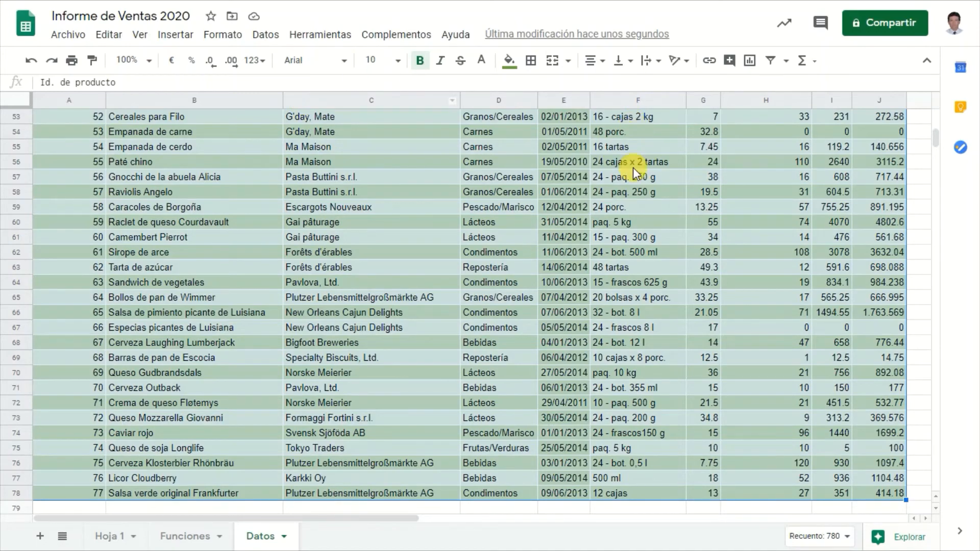
pyautogui.scroll(2, 647, 199)
pyautogui.scroll(12, 647, 199)
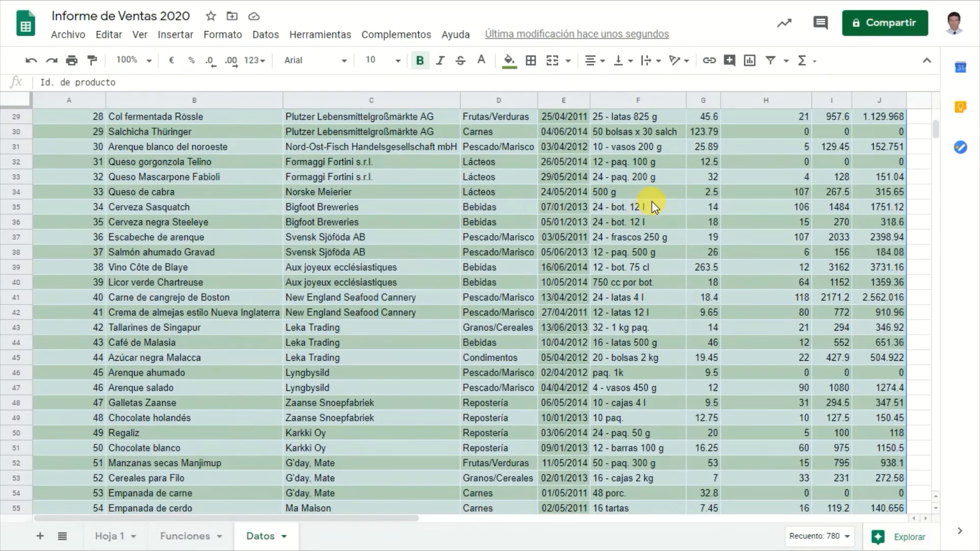
pyautogui.scroll(3, 651, 201)
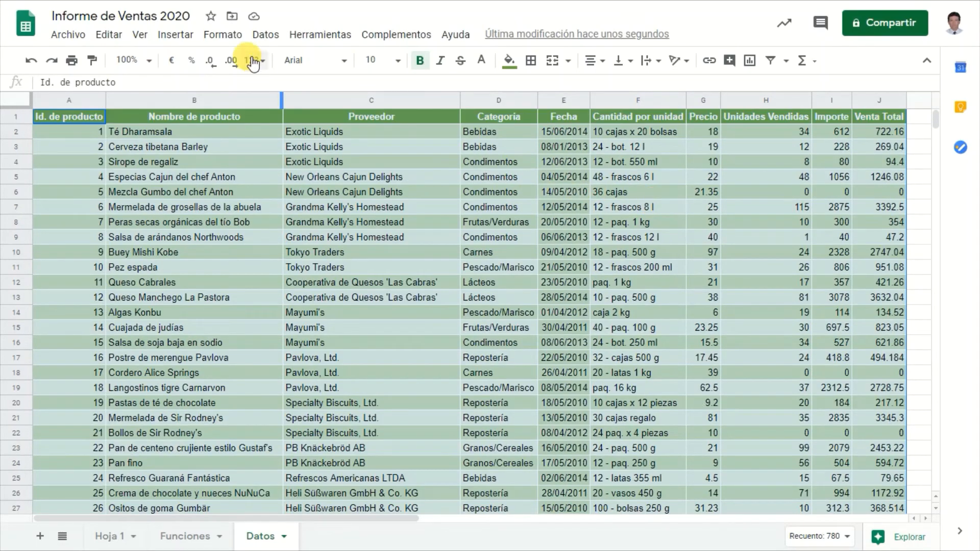
# Step: Sort the range A1:J78 by Nombre de producto from A to Z, treating the first row as a header
pyautogui.click(265, 35)
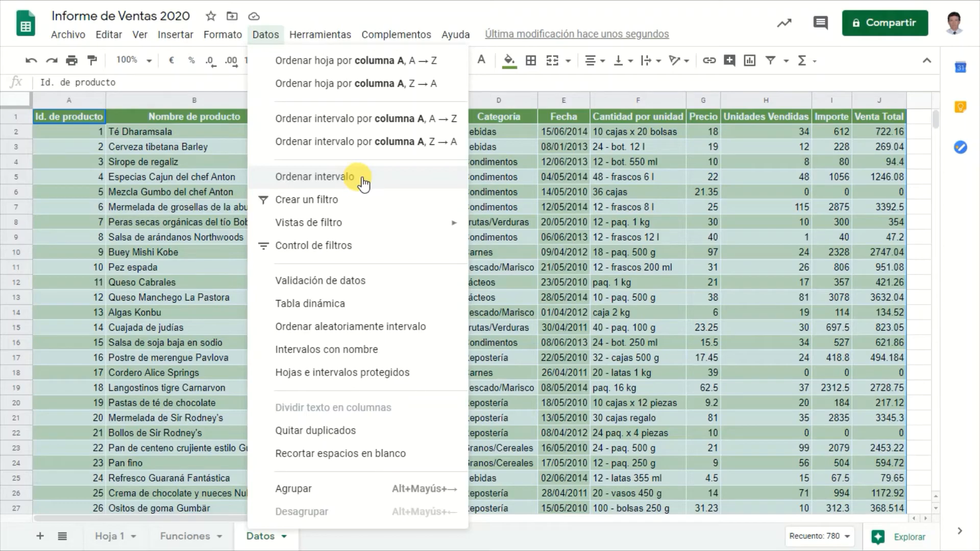
pyautogui.click(346, 178)
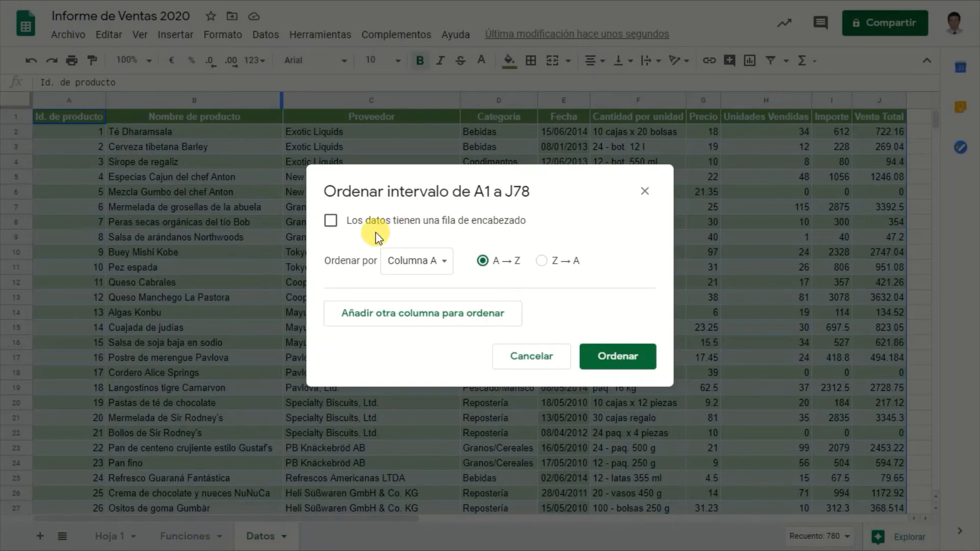
pyautogui.click(331, 221)
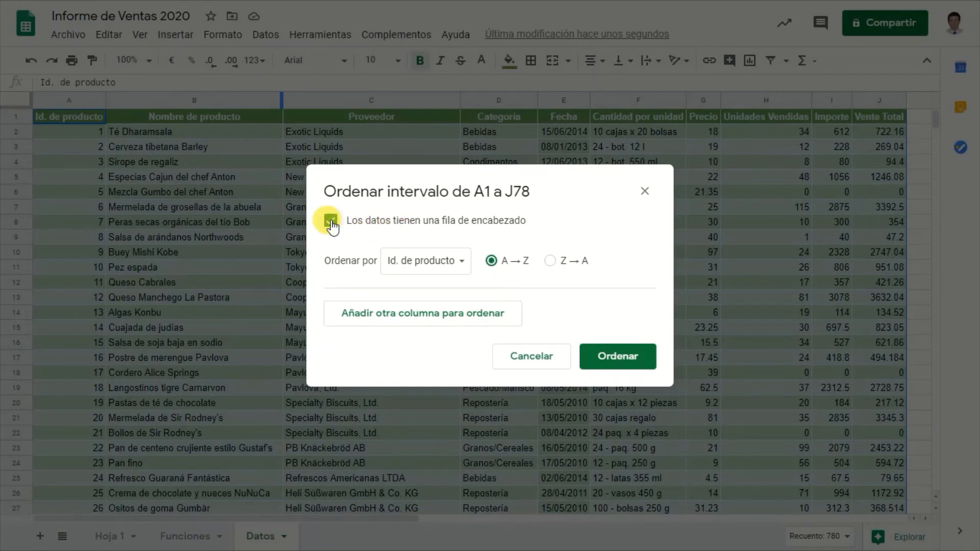
pyautogui.click(457, 263)
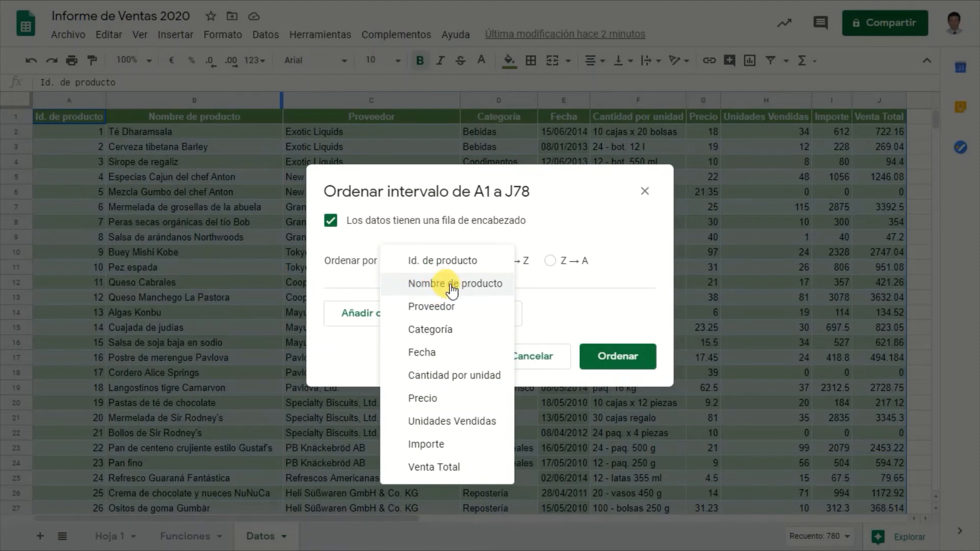
pyautogui.click(458, 284)
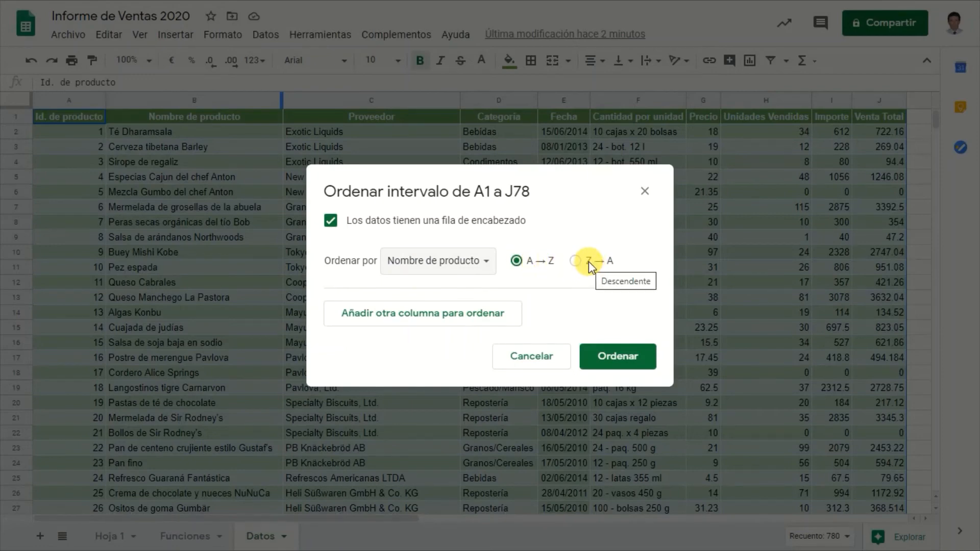
pyautogui.click(627, 360)
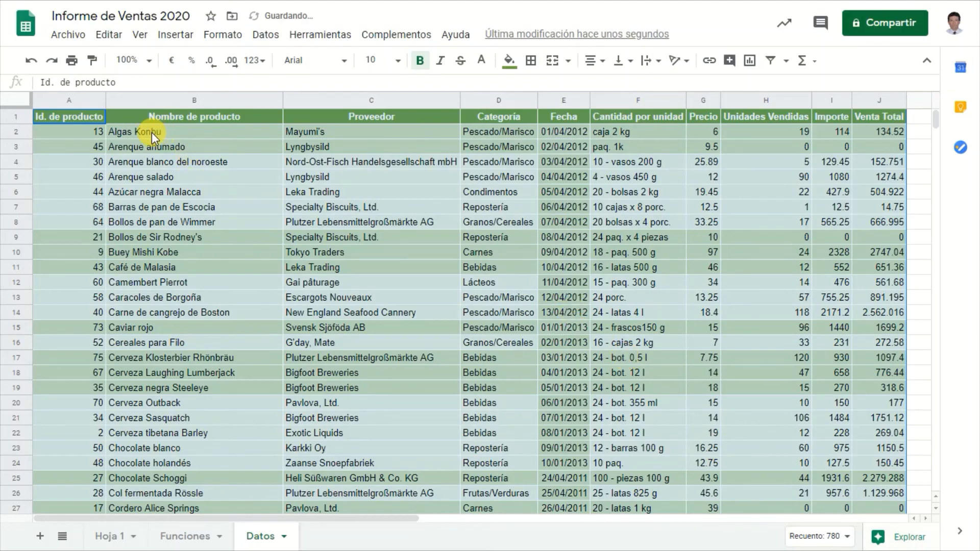
pyautogui.scroll(-10, 151, 132)
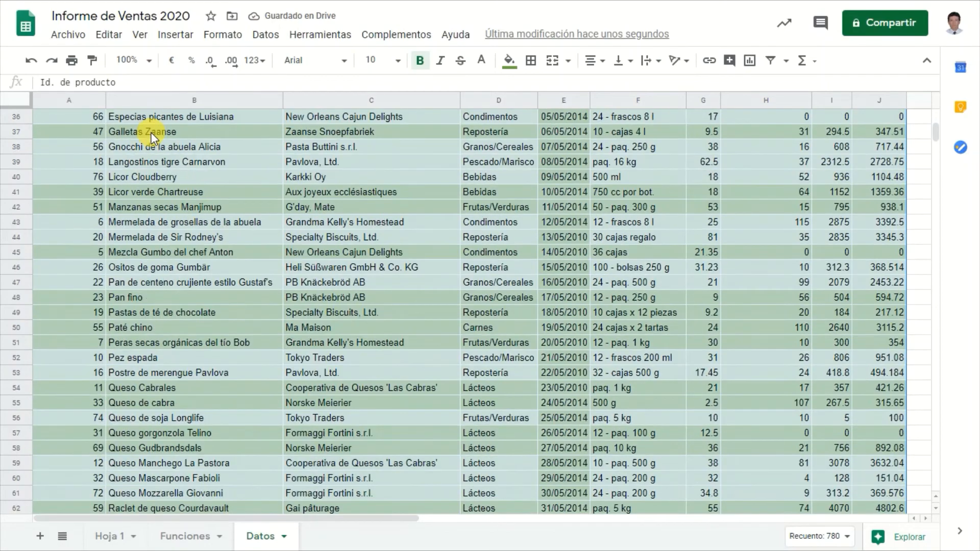
pyautogui.scroll(10, 152, 133)
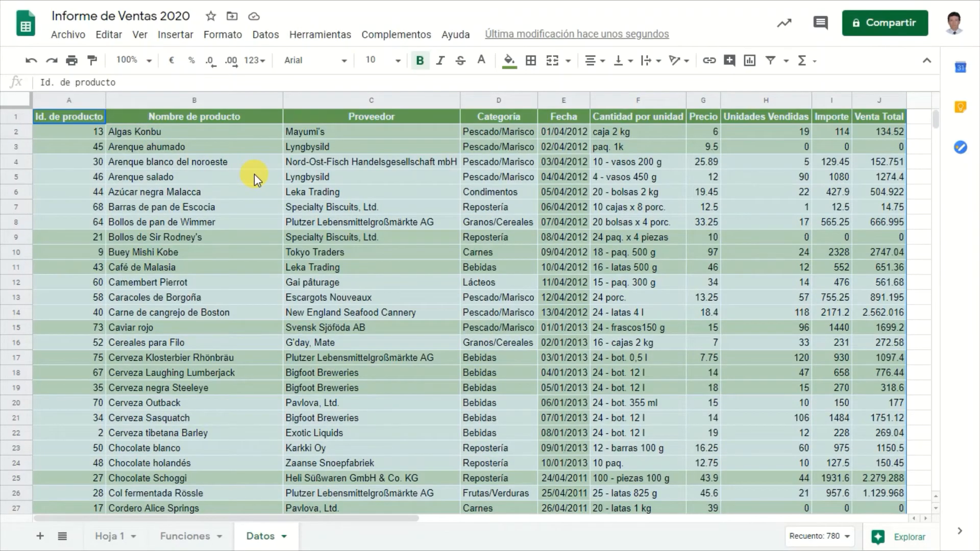
# Step: Reselect the full product table from the Id. de producto header to the last Venta Total row, A1:J78
pyautogui.hscroll(5, 254, 174)
pyautogui.press('Left')
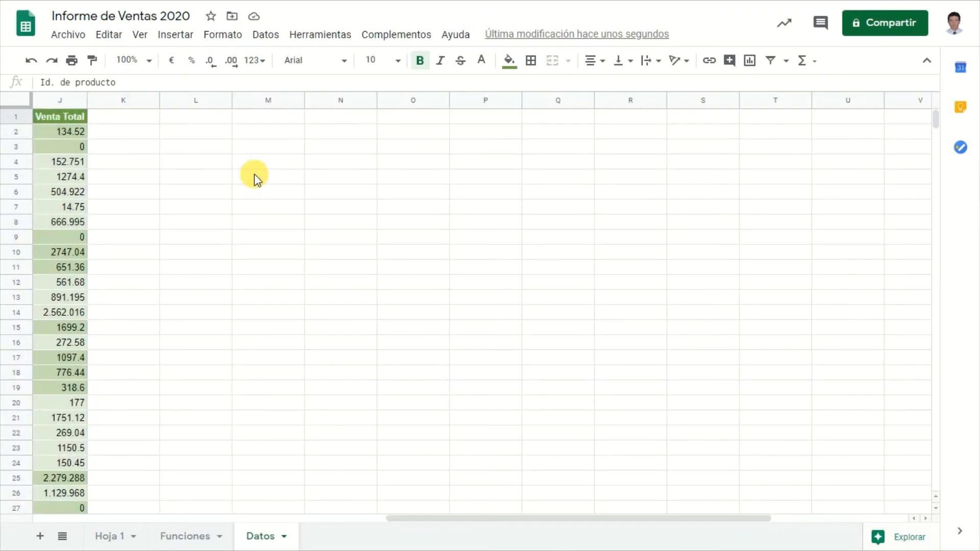
pyautogui.hscroll(-5, 254, 174)
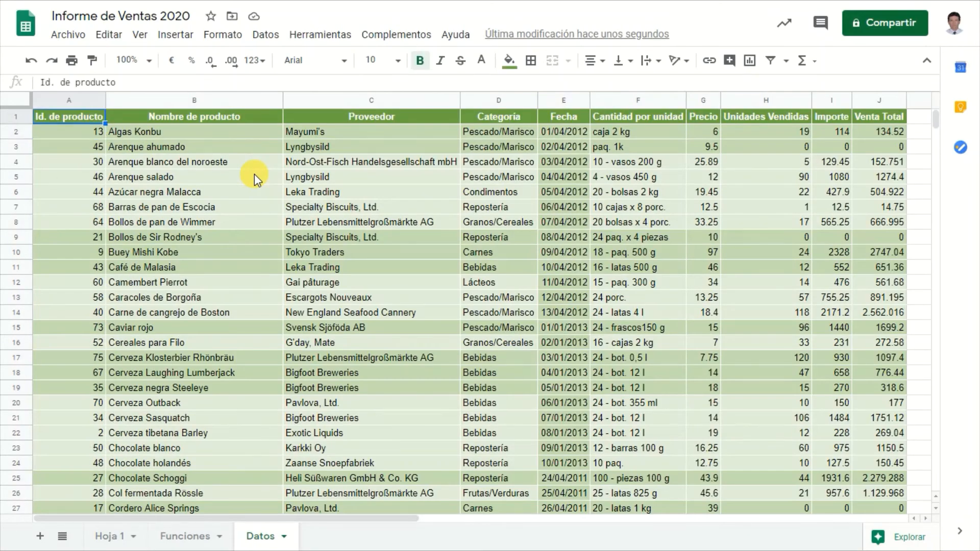
pyautogui.hotkey('shift', 'Right')
pyautogui.hotkey('shift', 'Right')
pyautogui.hotkey('shift', 'Right')
pyautogui.hotkey('shift', 'Right')
pyautogui.hotkey('shift', 'Right')
pyautogui.hotkey('shift', 'Right')
pyautogui.hotkey('shift', 'Right')
pyautogui.hotkey('shift', 'Right')
pyautogui.hotkey('shift', 'Right')
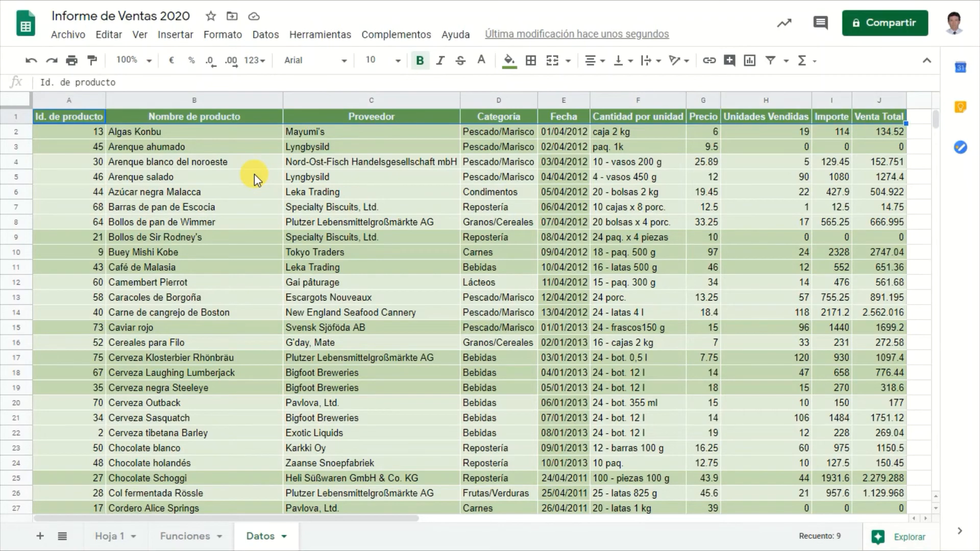
pyautogui.hotkey('ctrl', 'shift', 'Down')
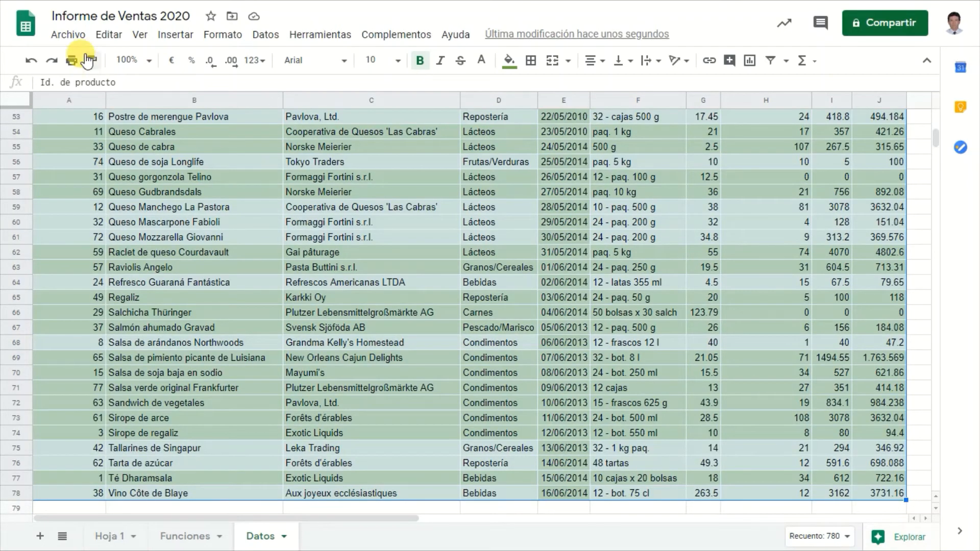
# Step: Sort the selected table by Id. de producto in A → Z order, with the first row as a header
pyautogui.click(264, 36)
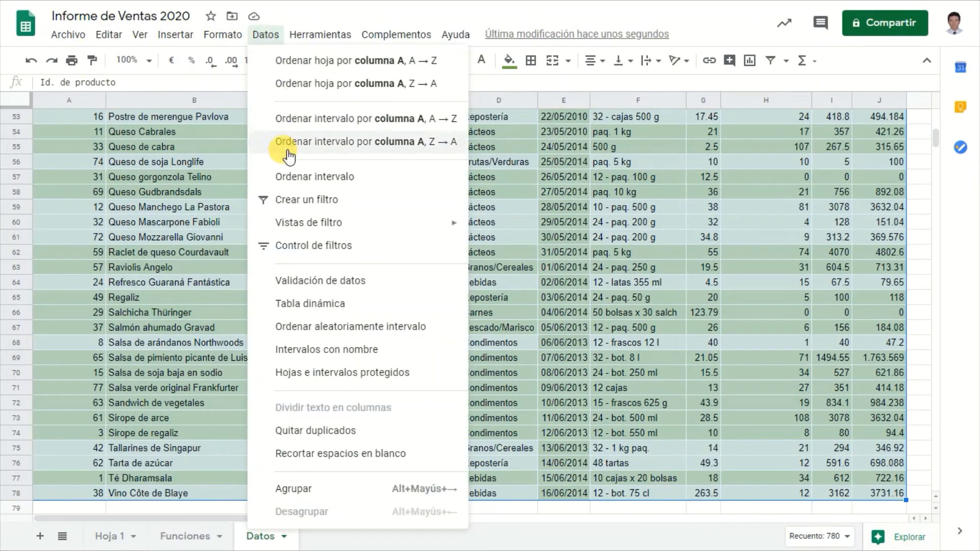
pyautogui.click(311, 179)
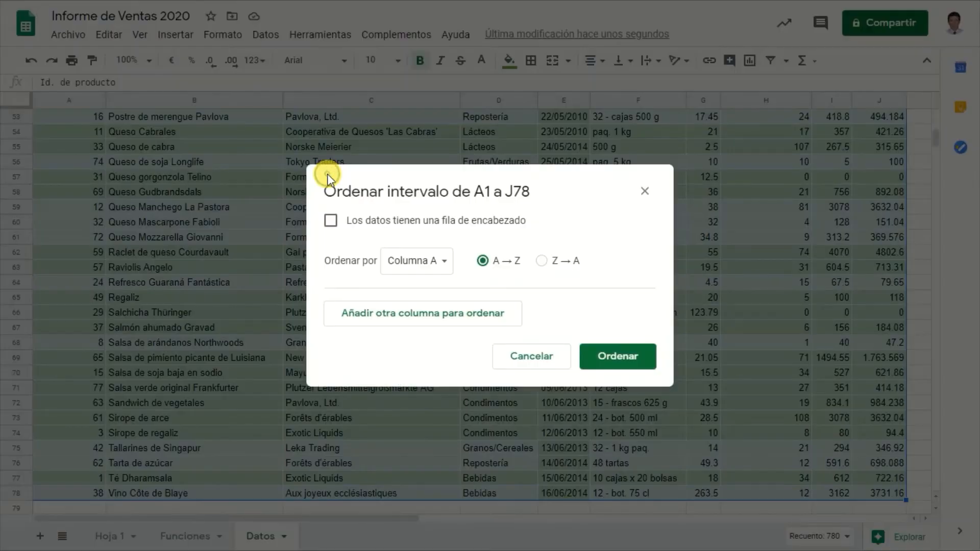
pyautogui.click(331, 223)
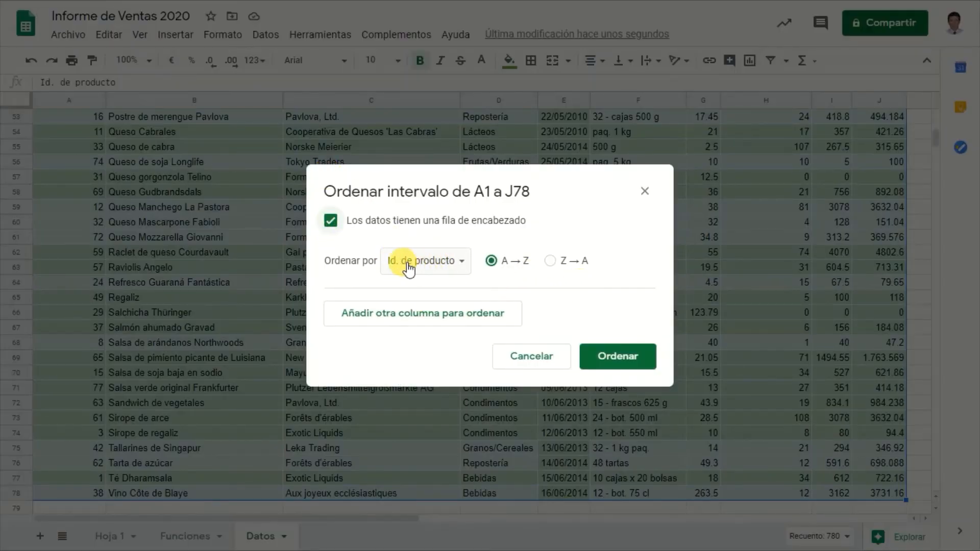
pyautogui.click(635, 356)
pyautogui.scroll(4, 166, 283)
pyautogui.scroll(13, 165, 282)
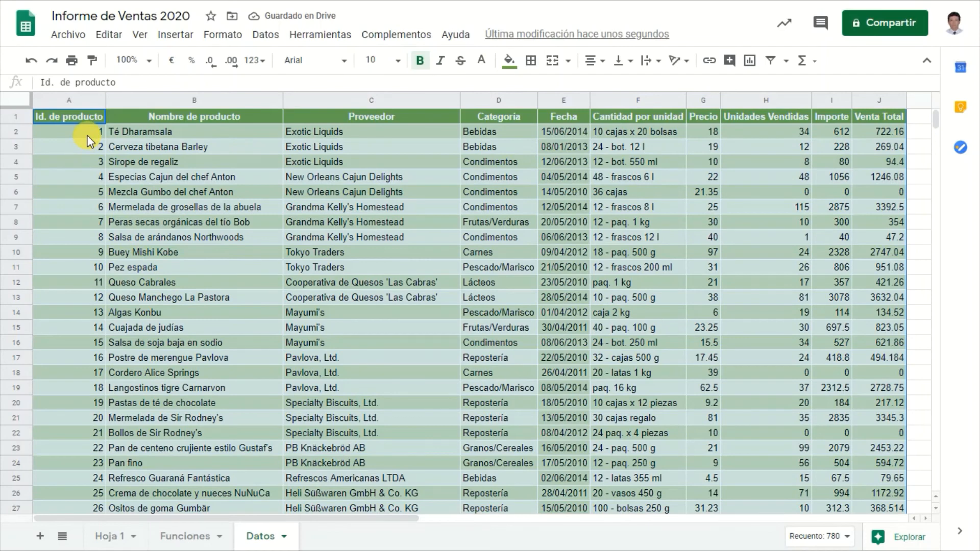
# Step: Create a filter on the product table of the Datos sheet
pyautogui.click(88, 136)
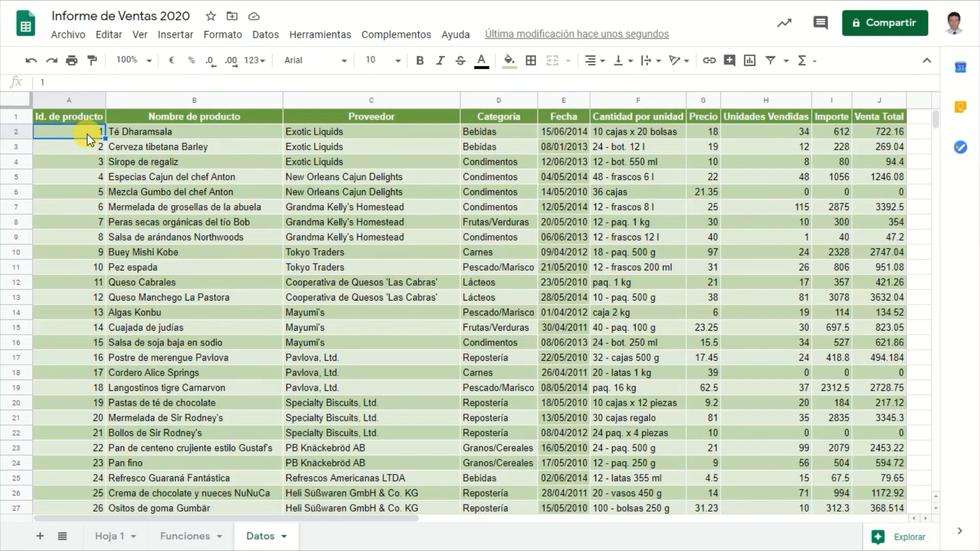
pyautogui.click(266, 36)
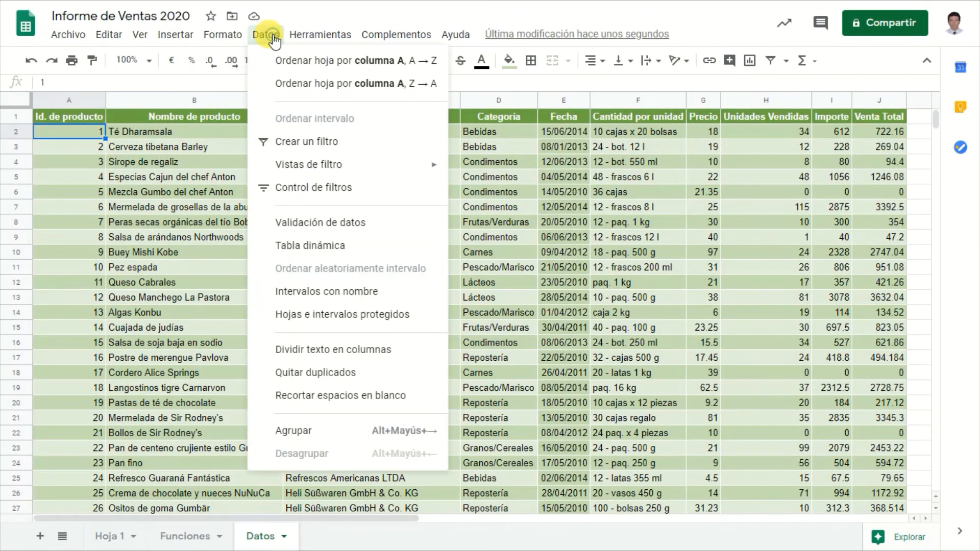
pyautogui.click(312, 142)
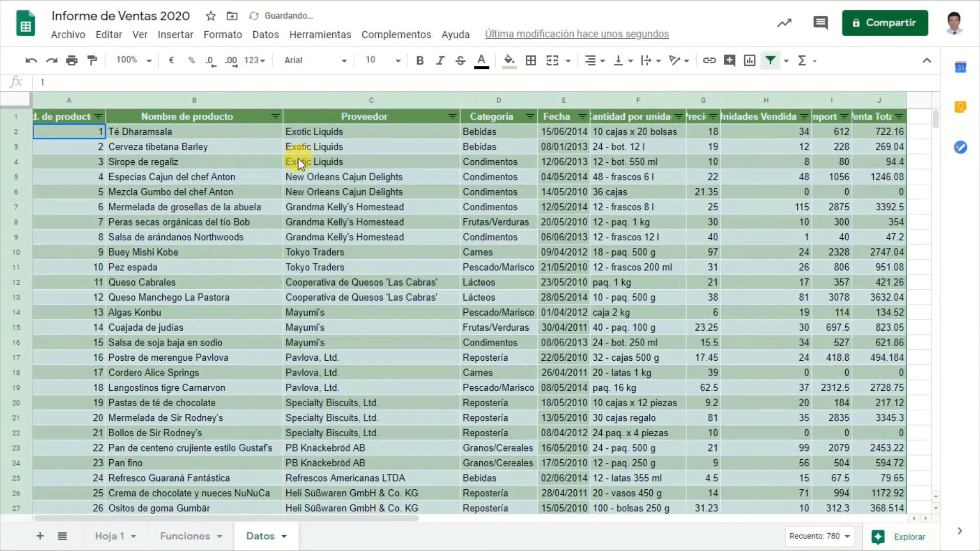
# Step: Examine the sorting and filtering options available for the Proveedor column without applying any of them
pyautogui.click(148, 137)
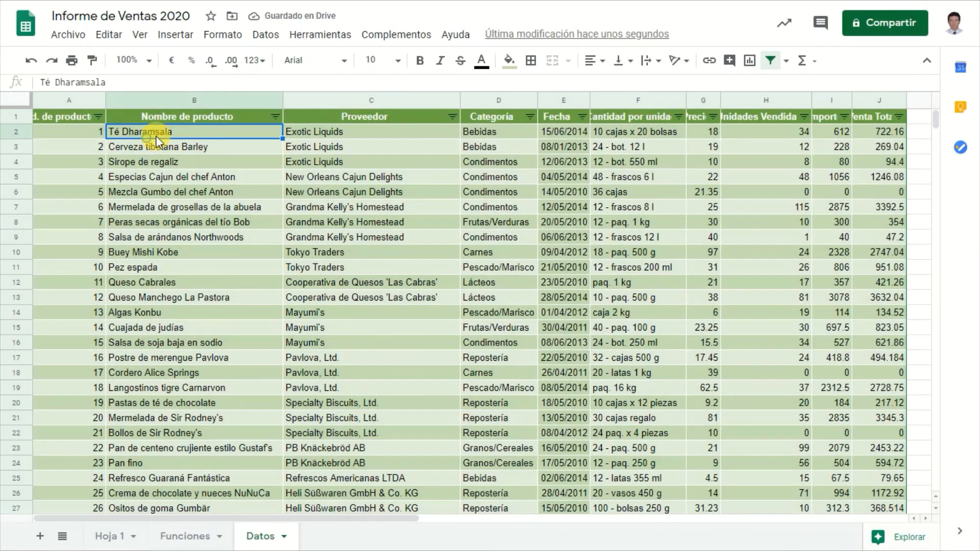
pyautogui.click(413, 132)
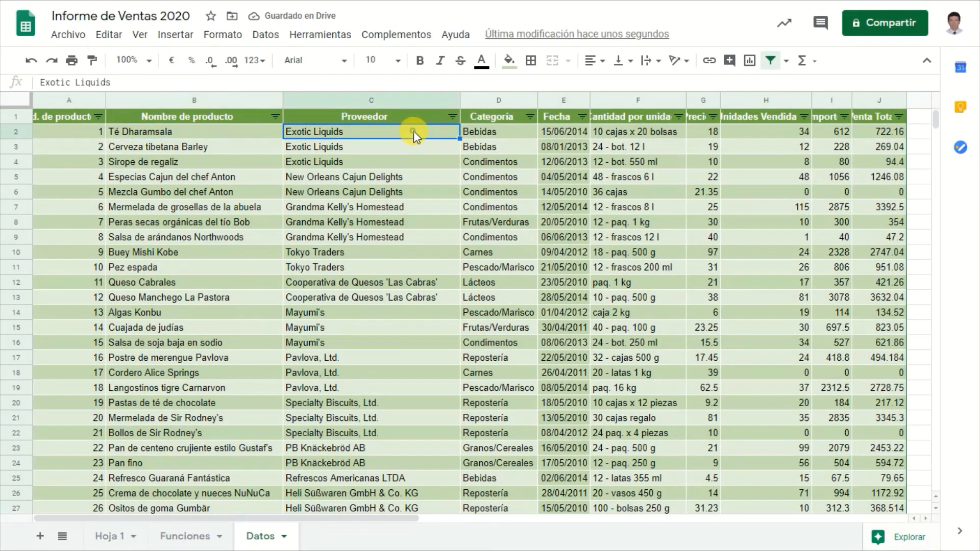
pyautogui.click(452, 117)
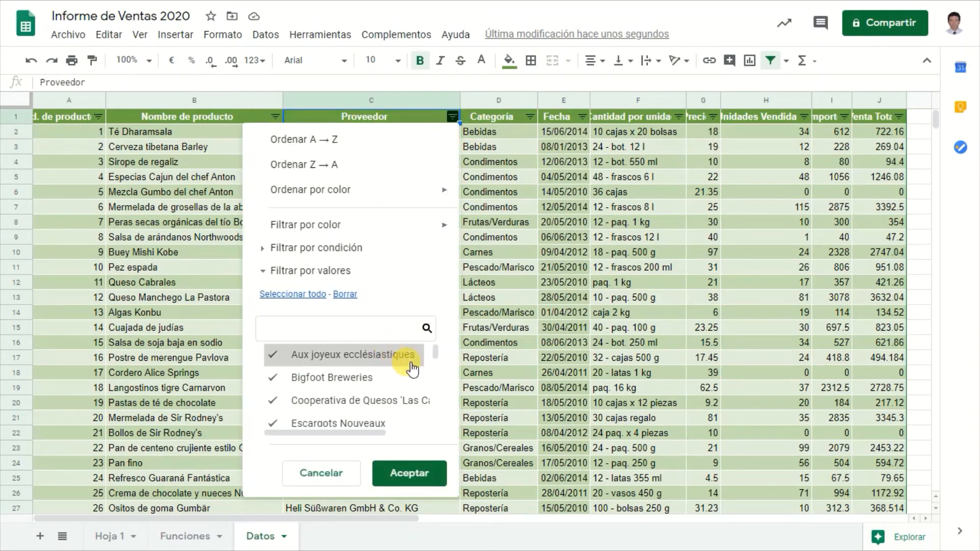
pyautogui.moveTo(437, 358); pyautogui.dragTo(433, 329)
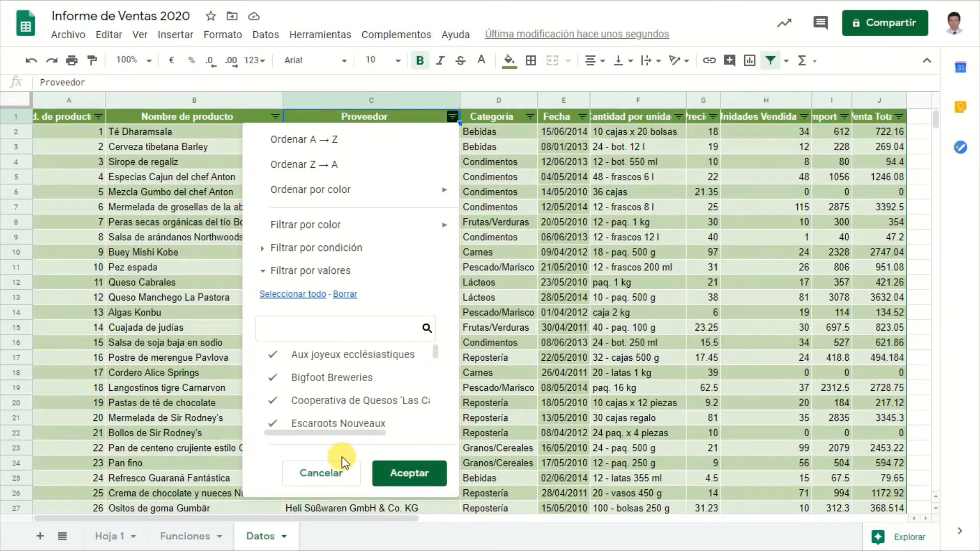
pyautogui.click(335, 473)
# Step: Filter the product table by Categoría, excluding every category except Repostería
pyautogui.click(530, 117)
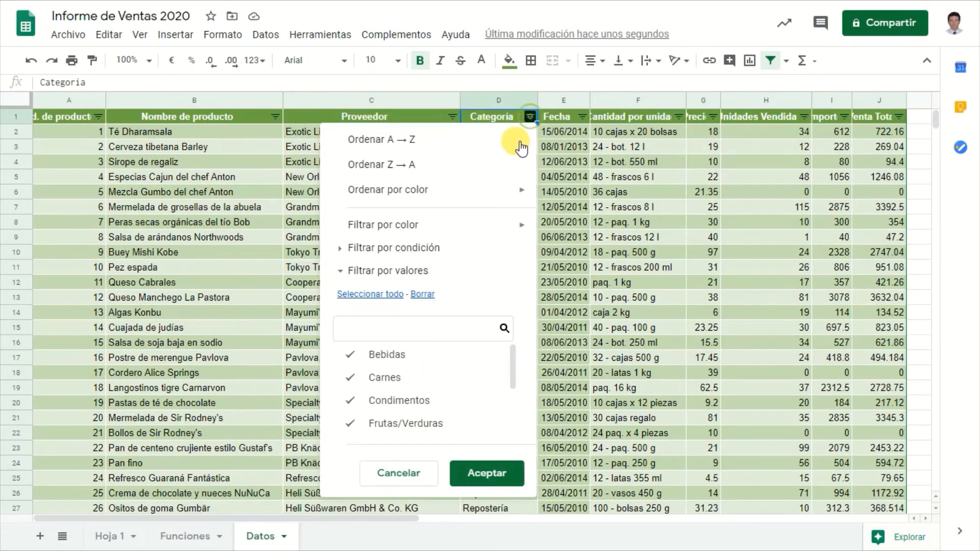
pyautogui.scroll(-2, 438, 375)
pyautogui.scroll(2, 438, 376)
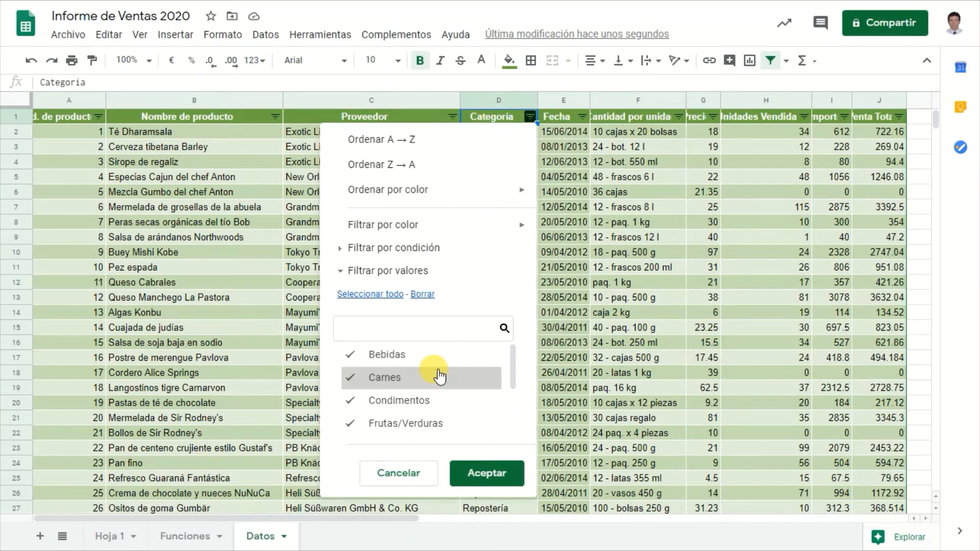
pyautogui.click(349, 356)
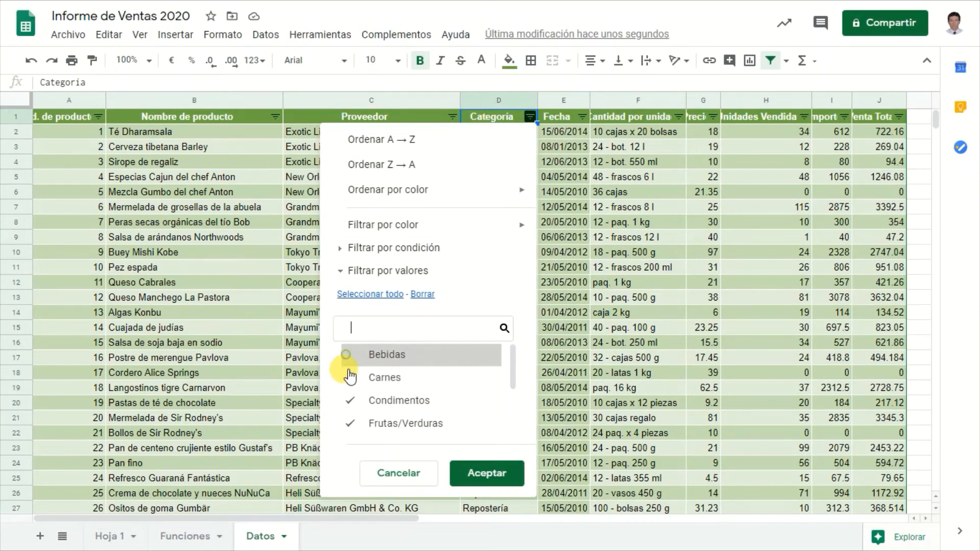
pyautogui.click(349, 376)
pyautogui.click(352, 404)
pyautogui.click(349, 423)
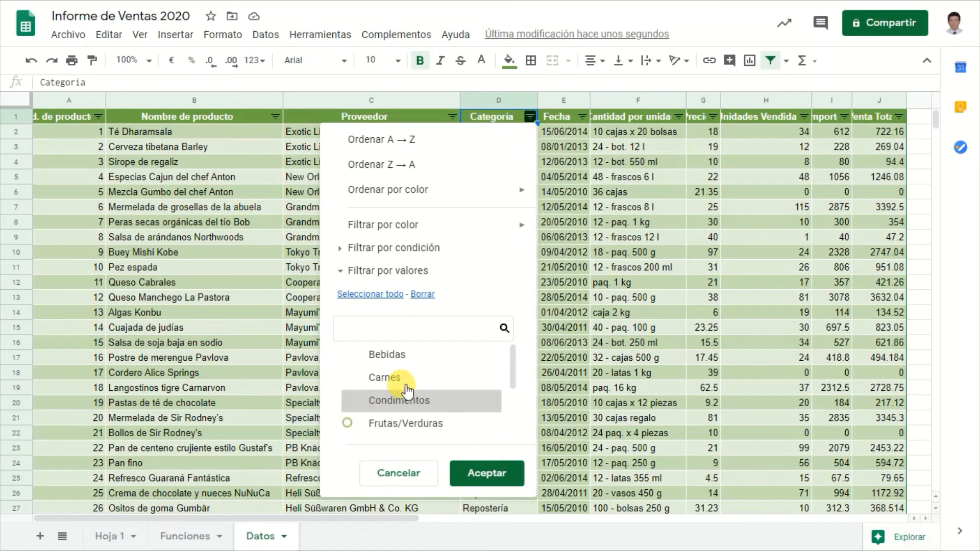
pyautogui.scroll(-2, 409, 380)
pyautogui.click(350, 355)
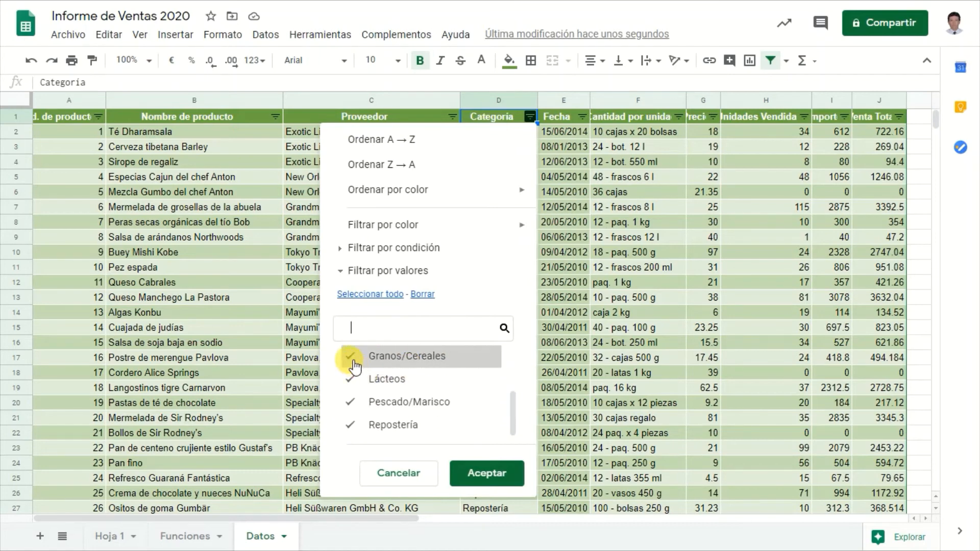
pyautogui.click(351, 380)
pyautogui.click(352, 403)
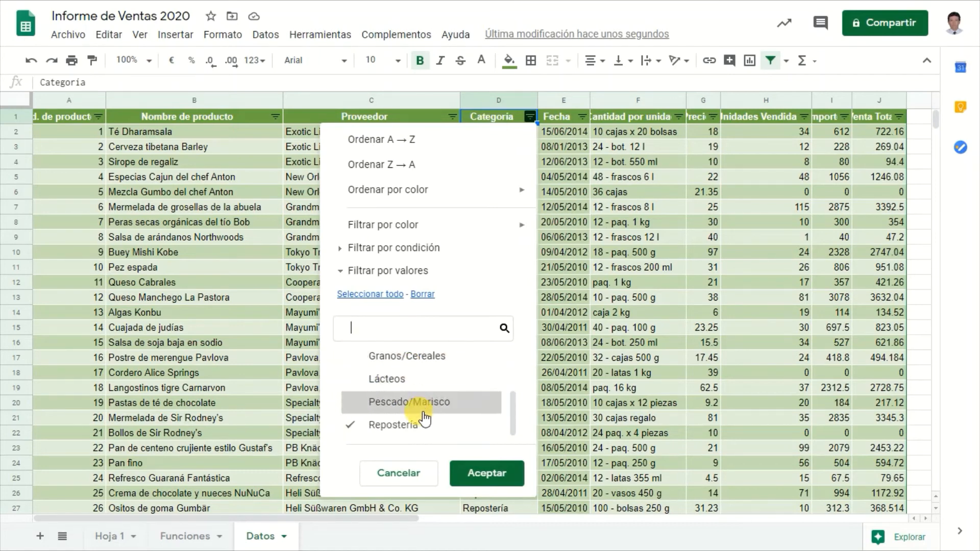
pyautogui.scroll(2, 429, 388)
pyautogui.scroll(1, 434, 390)
pyautogui.scroll(-3, 403, 400)
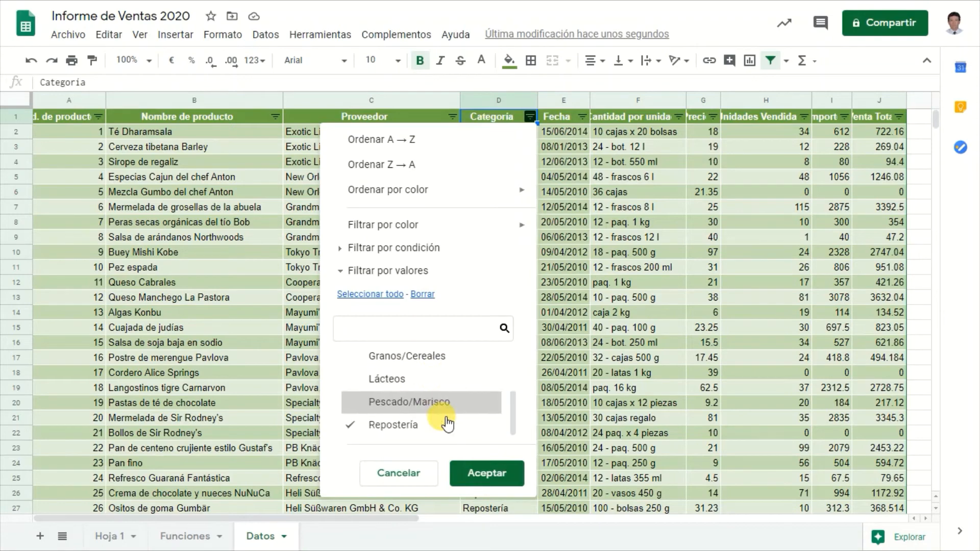
pyautogui.click(499, 476)
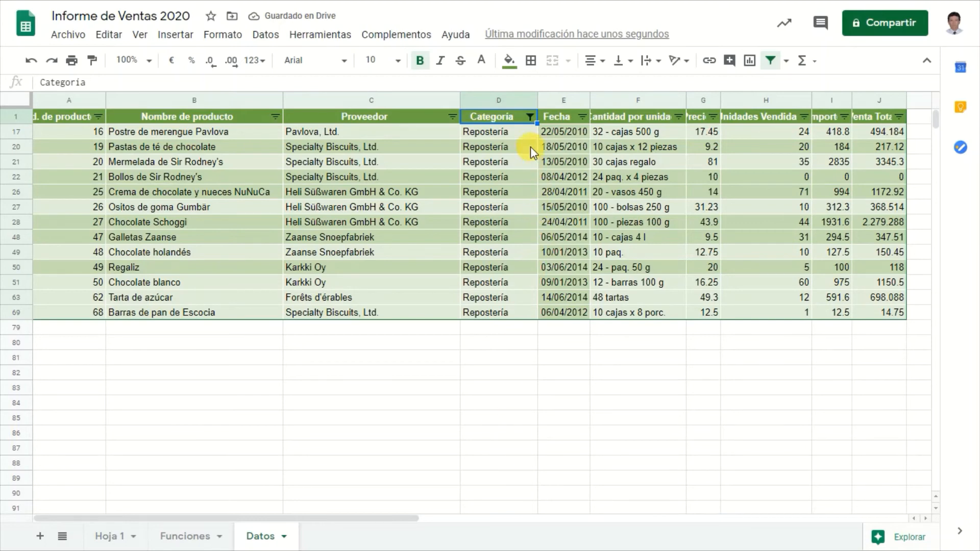
# Step: Turn off the filter on the Datos product table
pyautogui.click(787, 61)
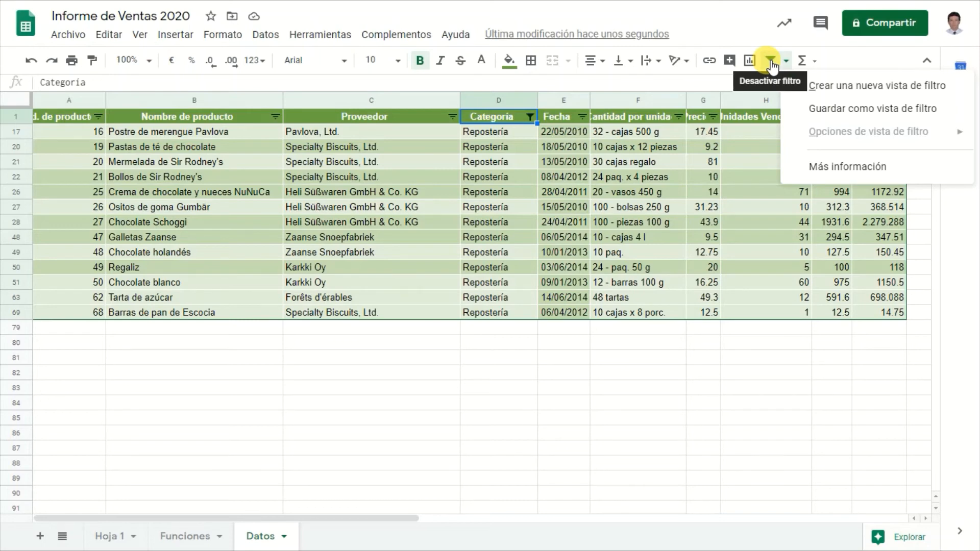
pyautogui.click(771, 62)
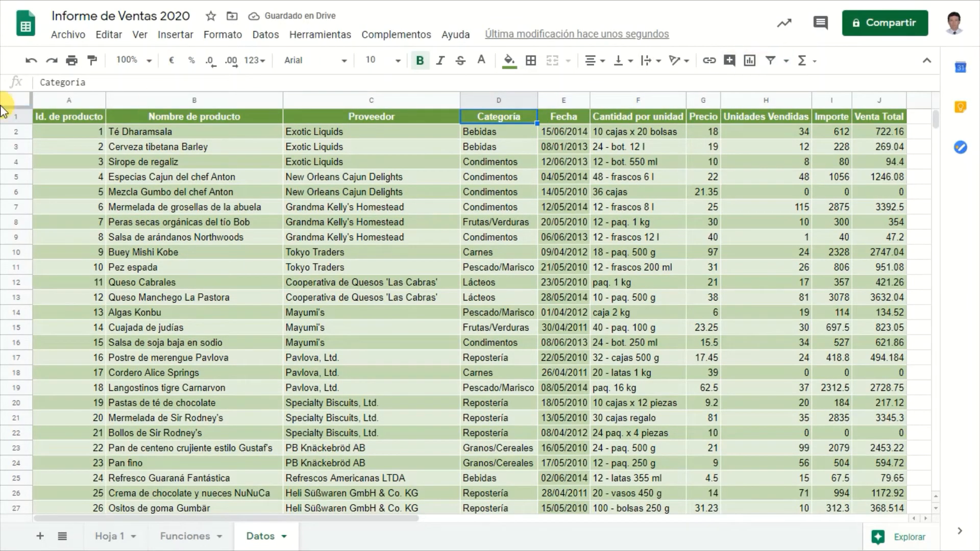
# Step: Create a pivot table from the range Datos!A1:J78 in a new sheet
pyautogui.click(80, 131)
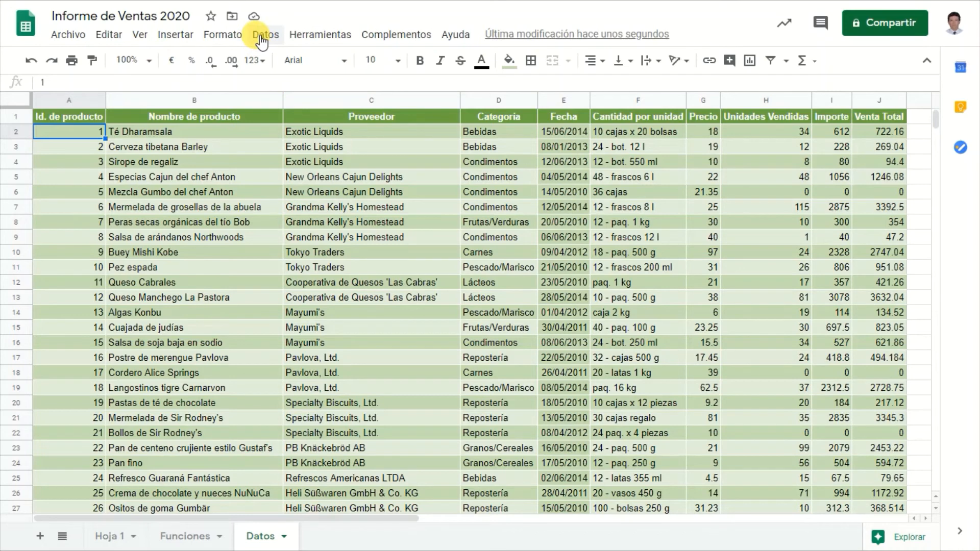
pyautogui.click(262, 37)
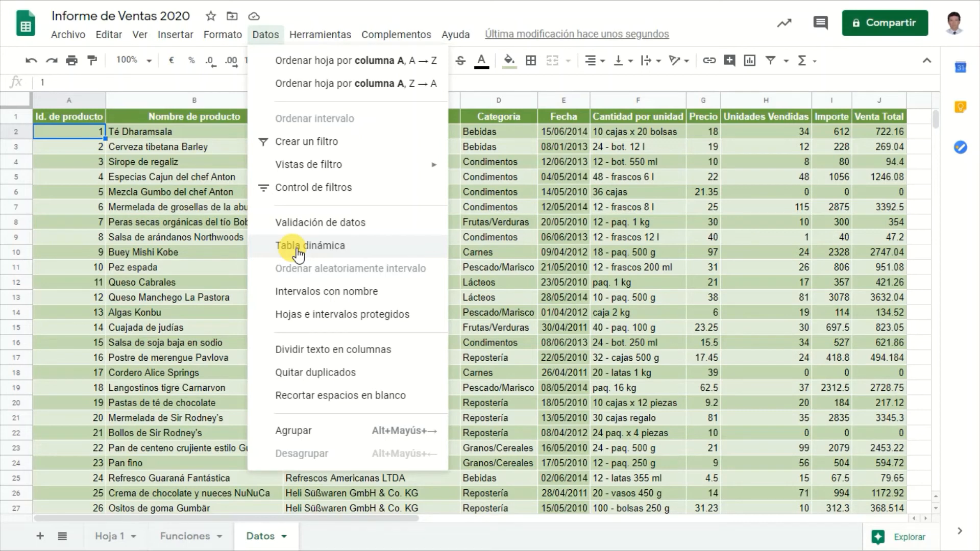
pyautogui.click(326, 249)
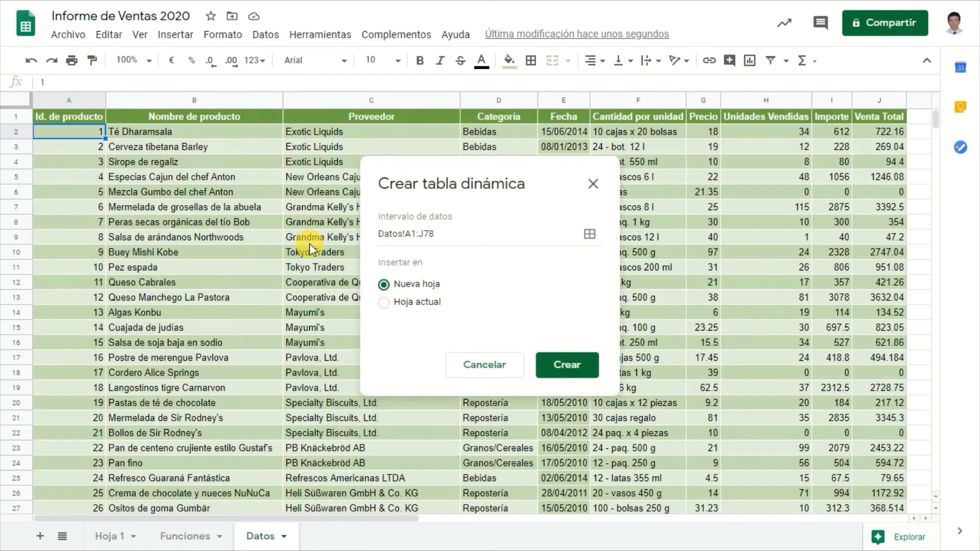
pyautogui.click(453, 234)
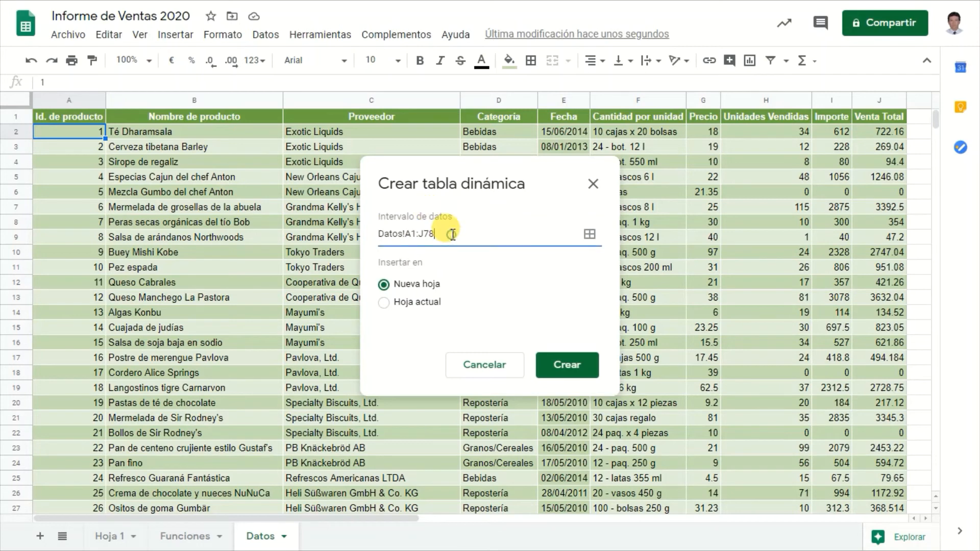
pyautogui.moveTo(450, 233); pyautogui.dragTo(353, 231)
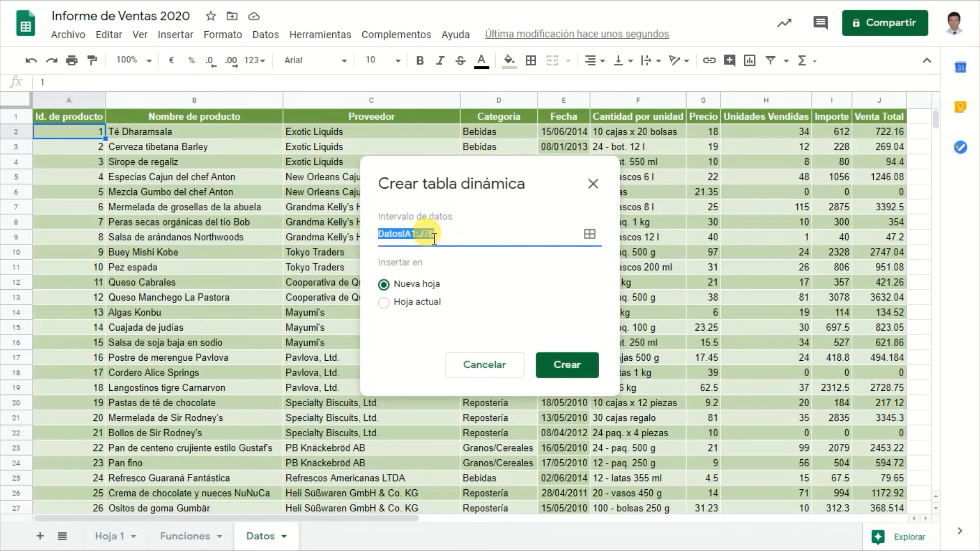
pyautogui.click(449, 234)
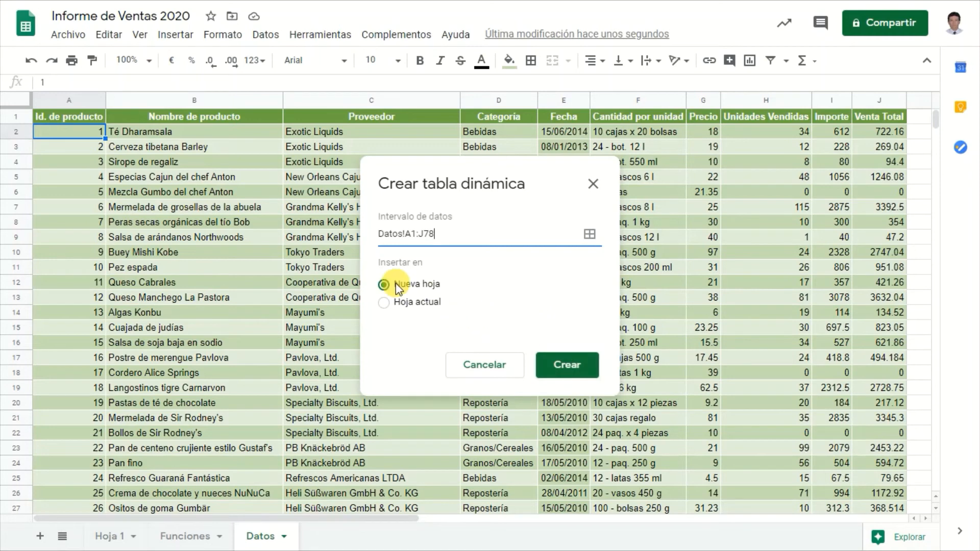
pyautogui.click(563, 367)
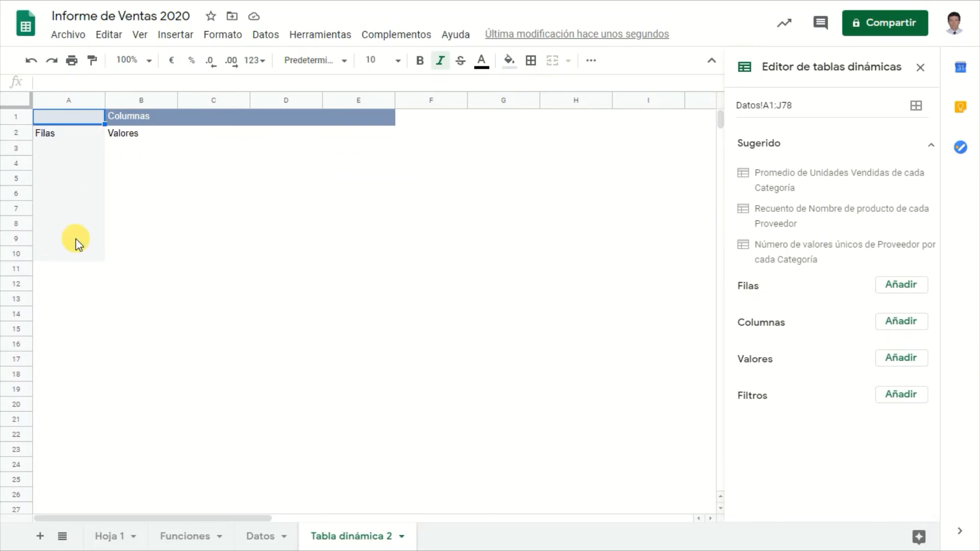
# Step: Set Categoría as the pivot table's row field and add Precio as a value summarized by SUM
pyautogui.click(906, 288)
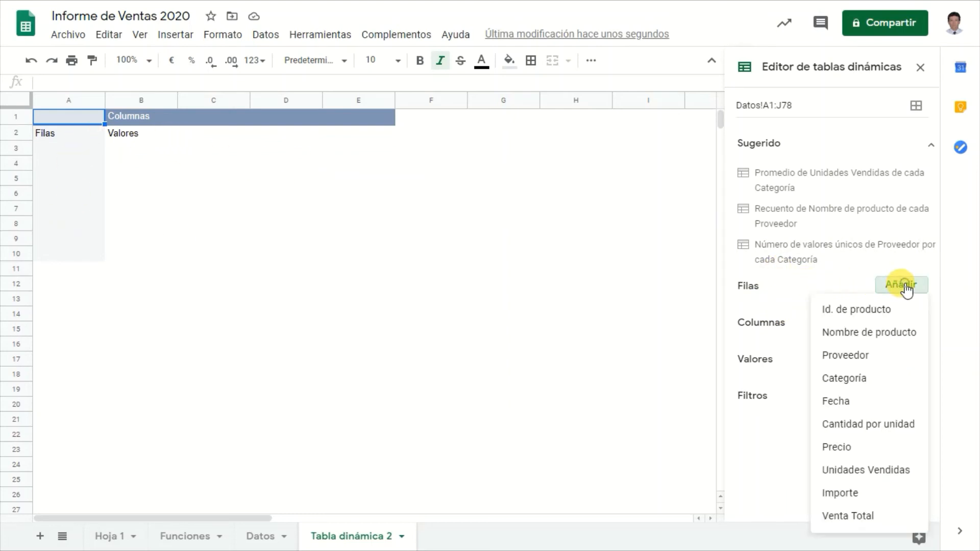
pyautogui.click(860, 381)
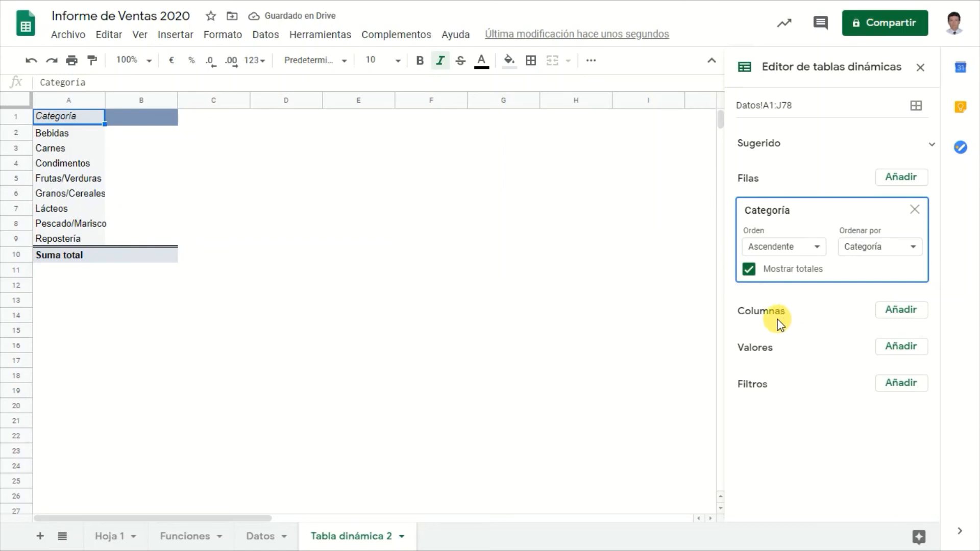
pyautogui.click(904, 349)
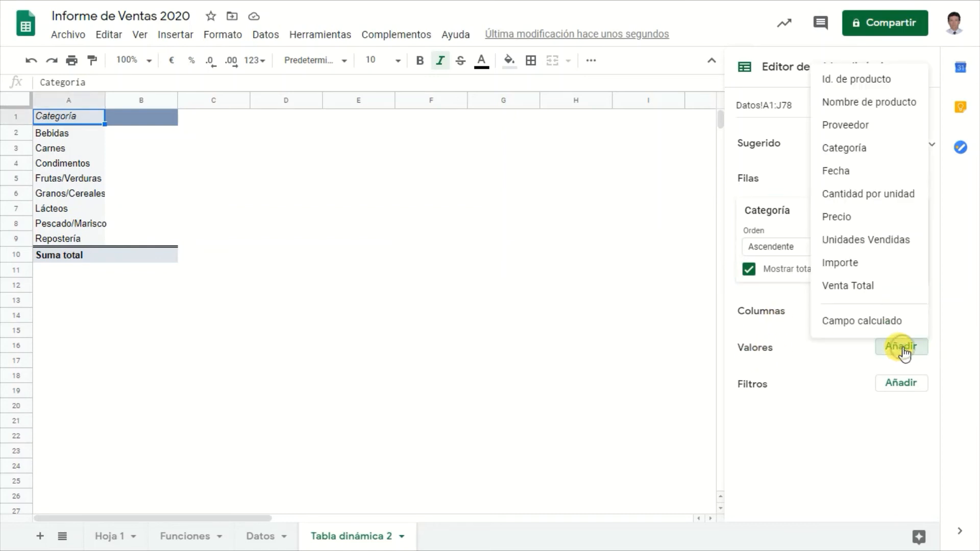
pyautogui.click(854, 218)
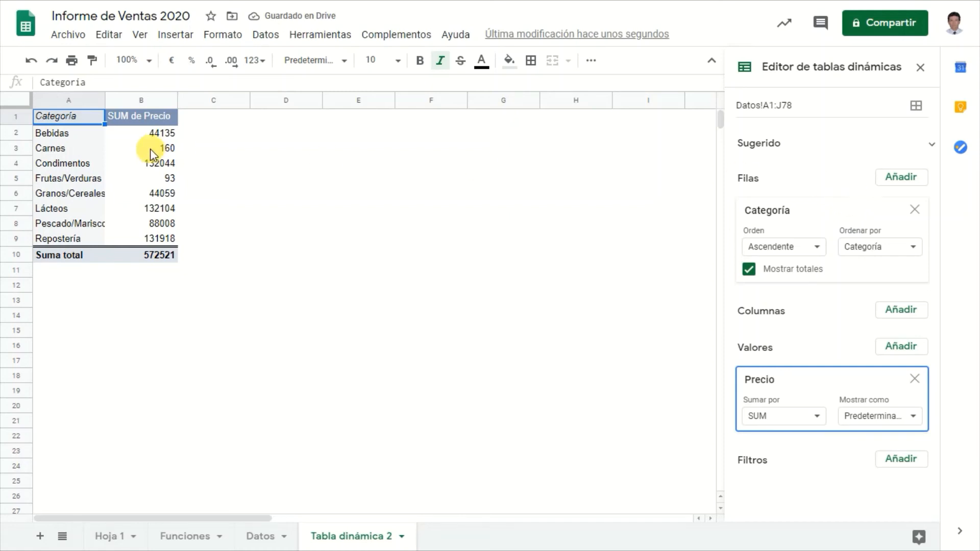
# Step: Insert a pie chart of the pivot table's SUM de Precio by Categoría and place it to the right of the table
pyautogui.click(78, 132)
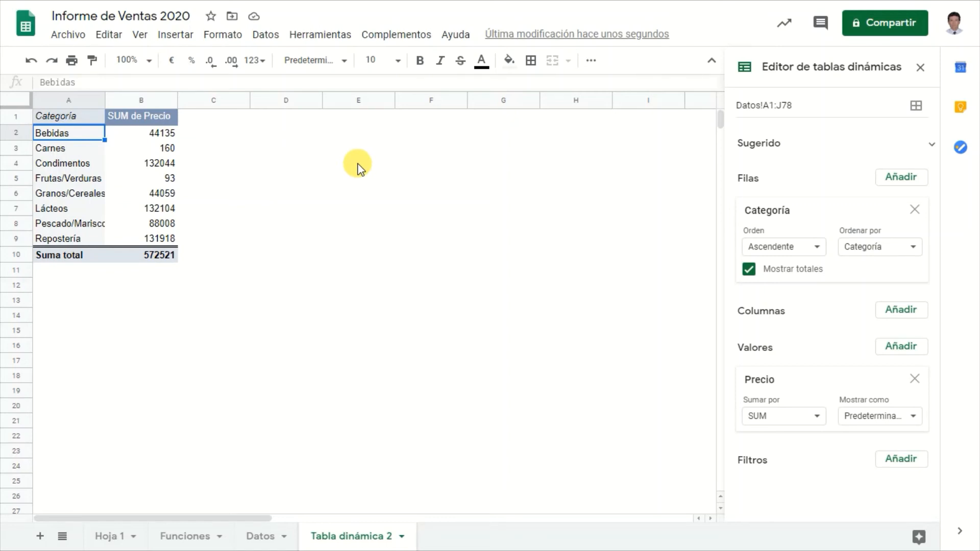
pyautogui.click(176, 36)
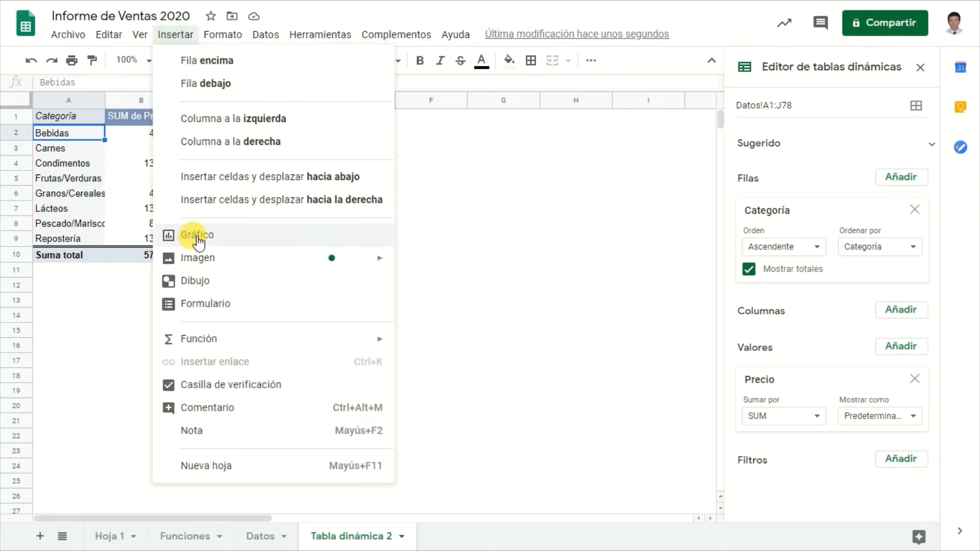
pyautogui.click(206, 237)
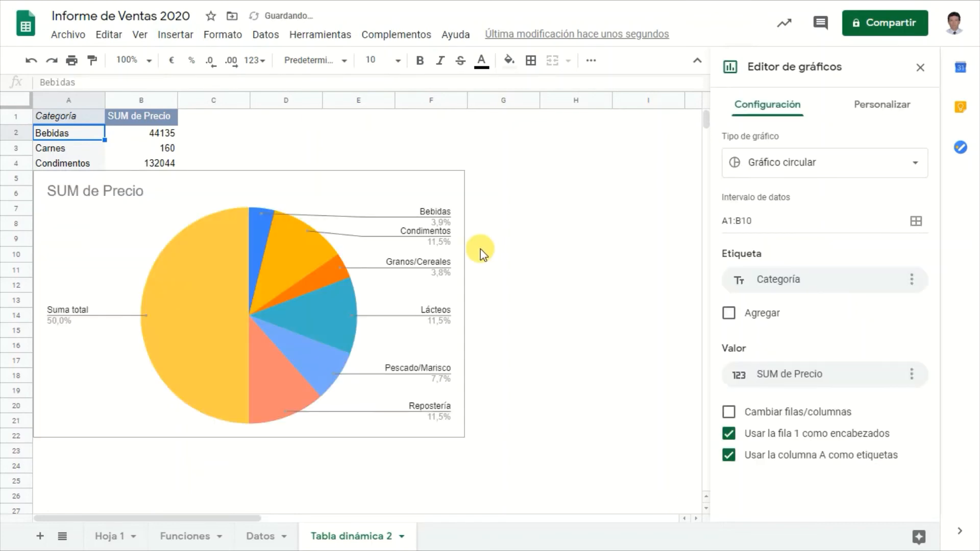
pyautogui.click(377, 177)
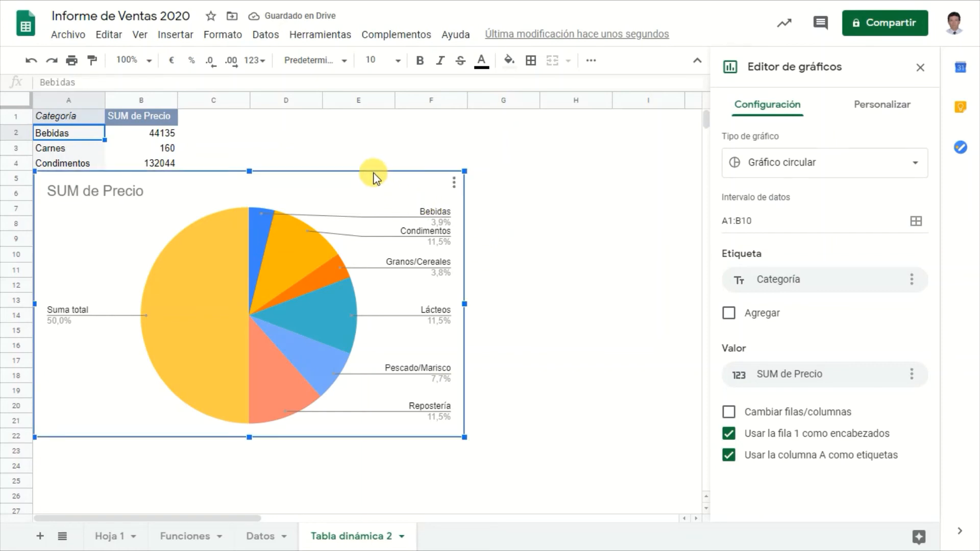
pyautogui.moveTo(376, 173); pyautogui.dragTo(547, 129)
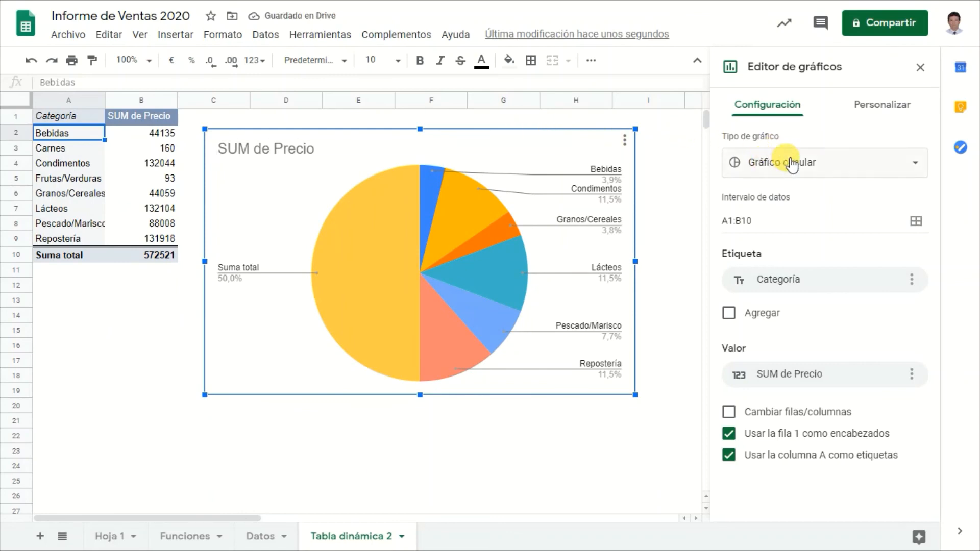
# Step: Try the combined chart type on the SUM de Precio chart and switch it back to Gráfico circular
pyautogui.click(915, 166)
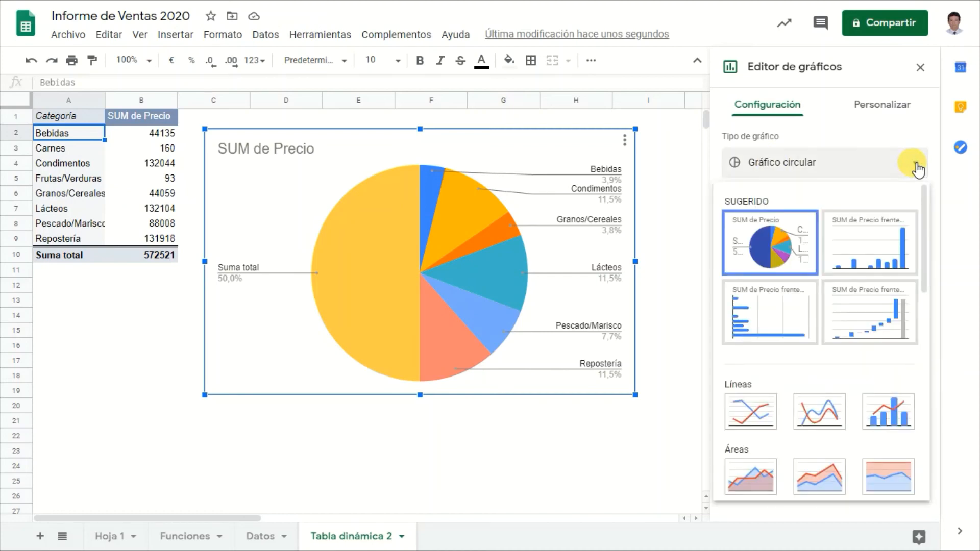
pyautogui.click(888, 418)
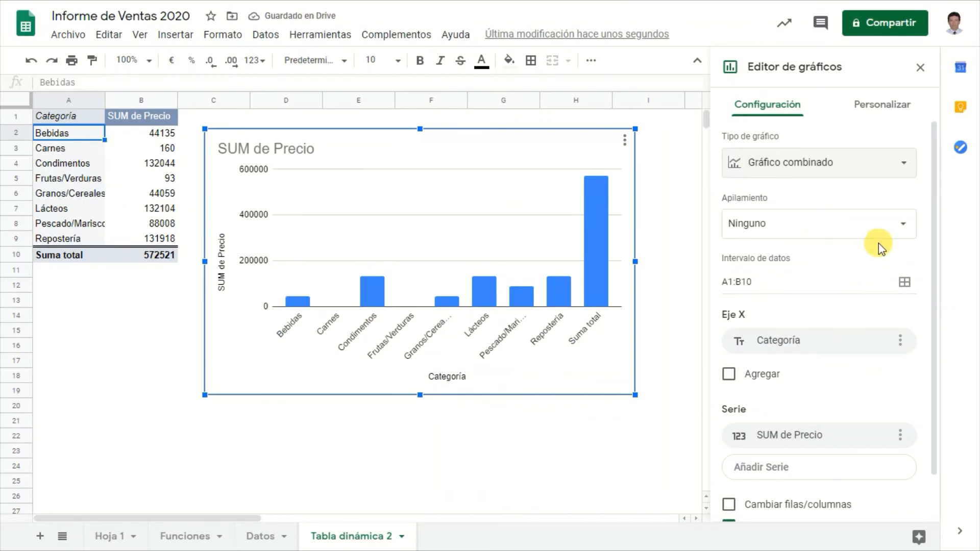
pyautogui.click(901, 167)
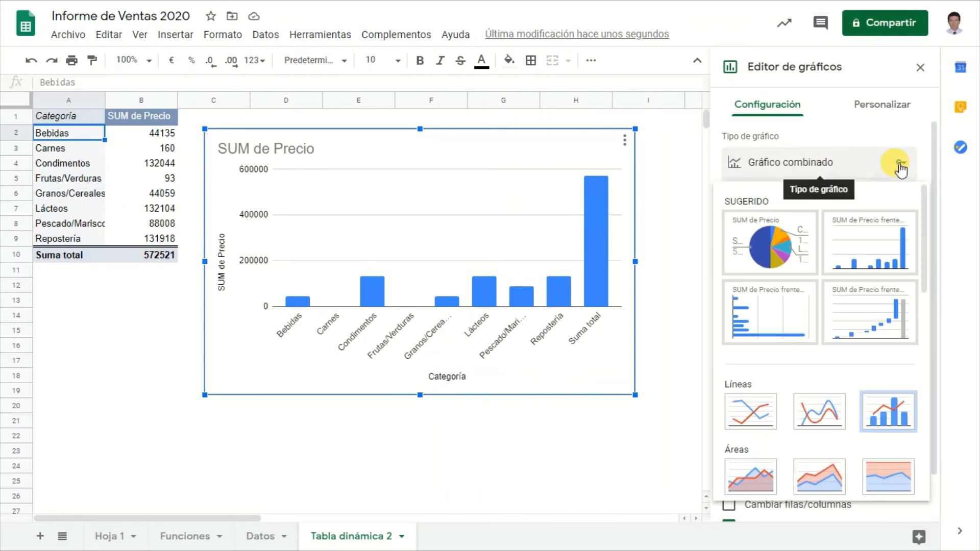
pyautogui.click(767, 250)
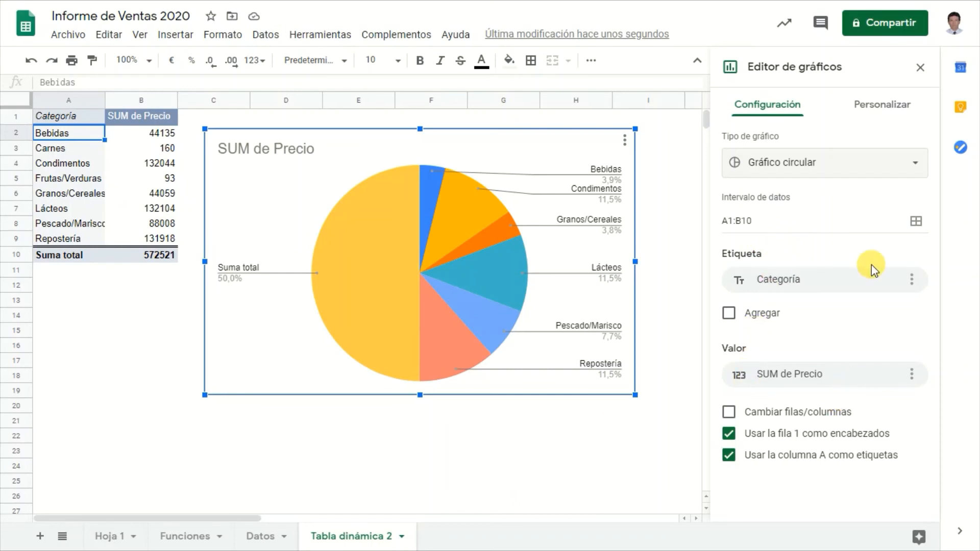
# Step: Look at the pie chart's customization sections, including the Estilo del gráfico options, and return to its data configuration
pyautogui.click(882, 117)
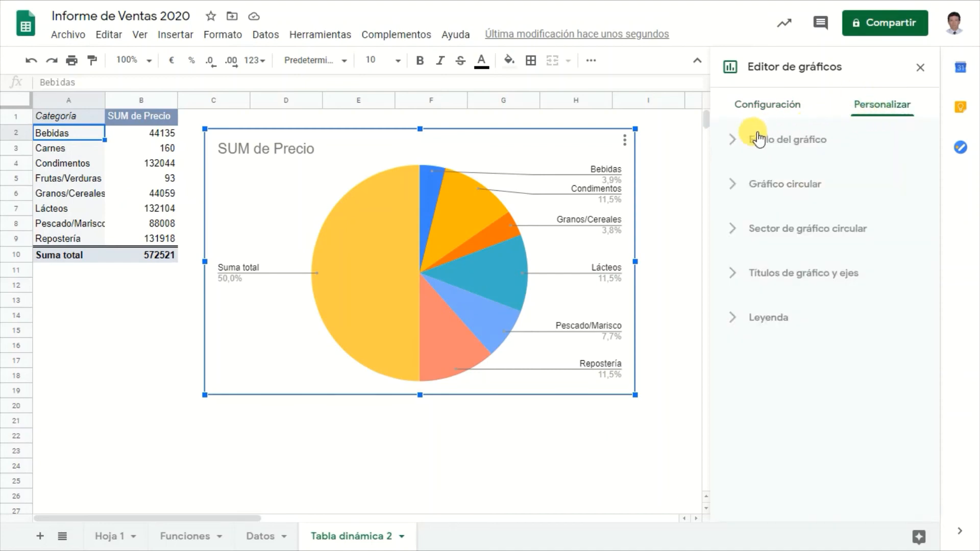
pyautogui.click(733, 142)
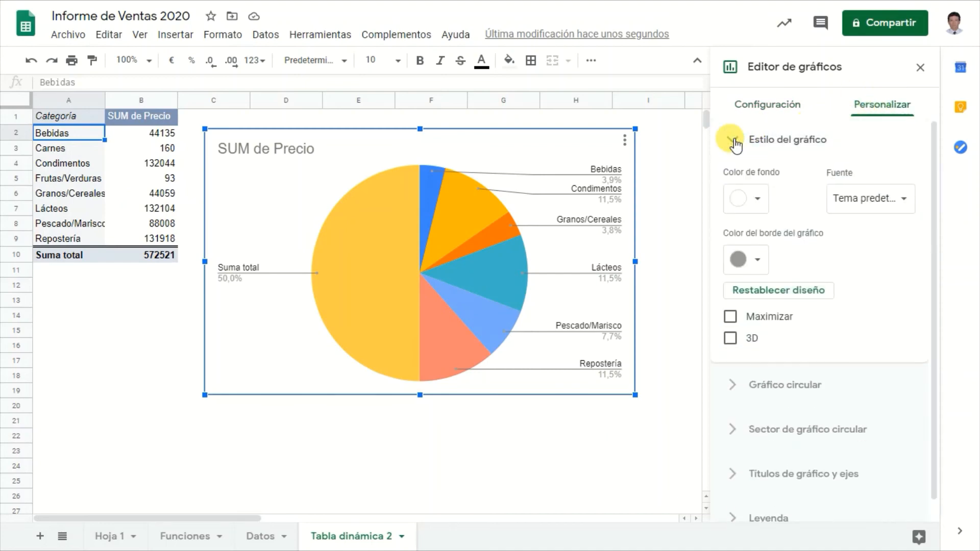
pyautogui.click(735, 143)
pyautogui.click(761, 104)
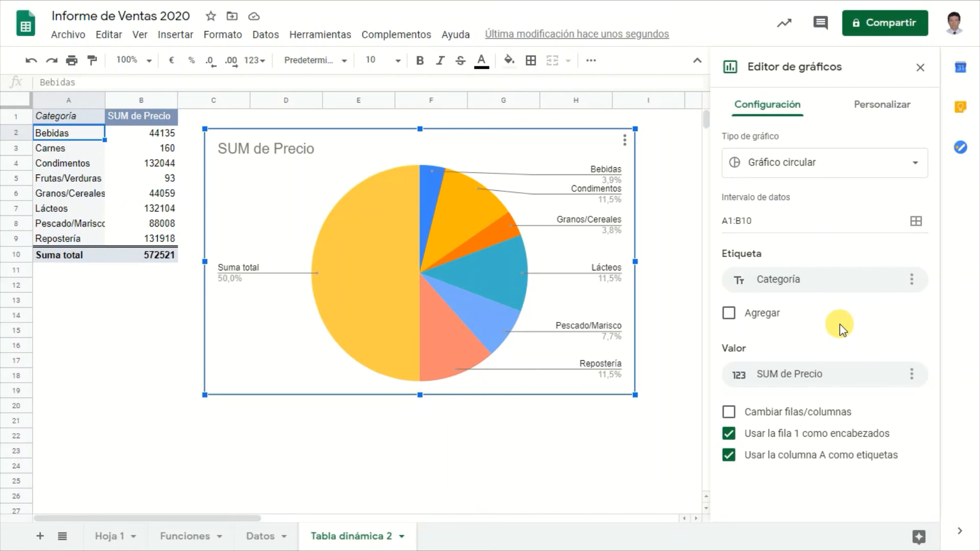
# Step: Open the pivot table's settings and turn off totals for the Categoría rows
pyautogui.click(78, 196)
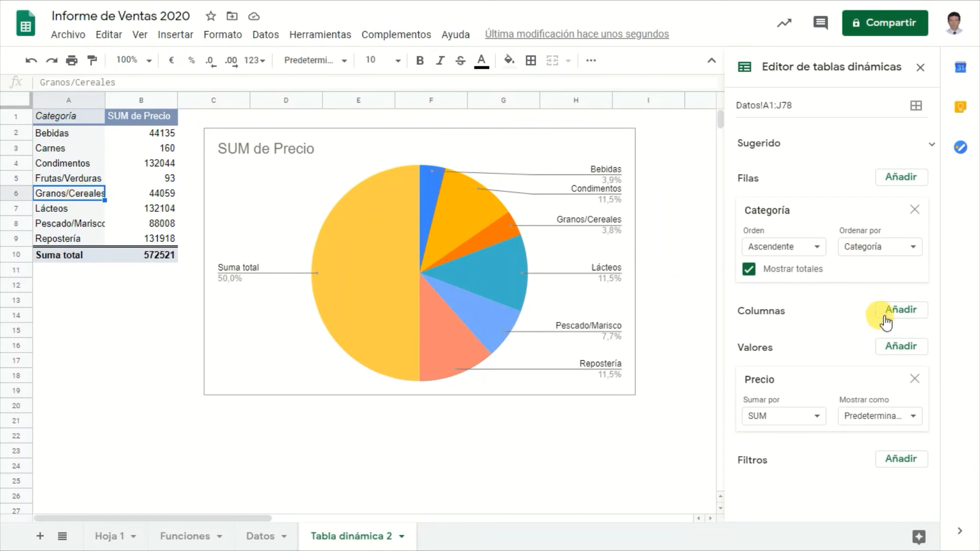
pyautogui.click(748, 270)
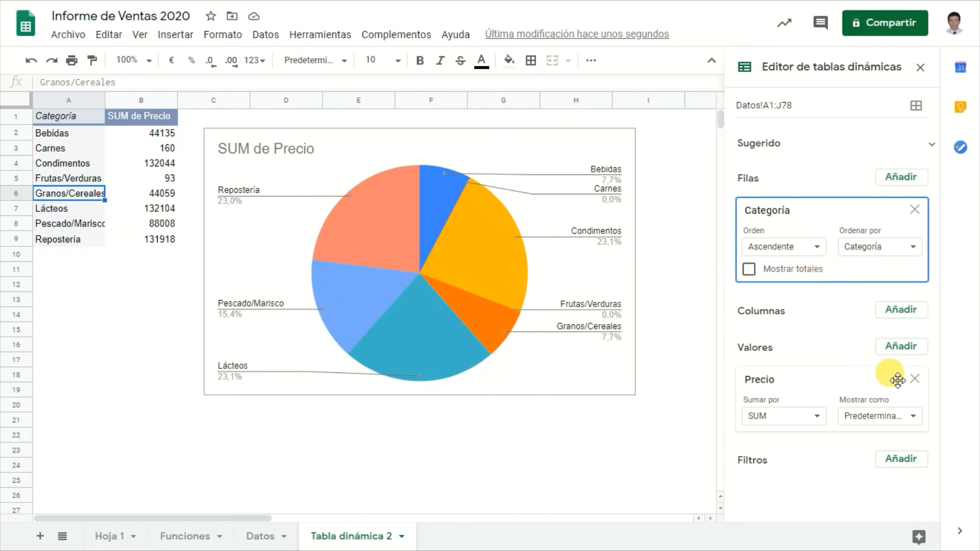
# Step: Replace Categoría with Proveedor as the pivot table's row field and Precio with Importe summarized by SUM as its value
pyautogui.click(916, 211)
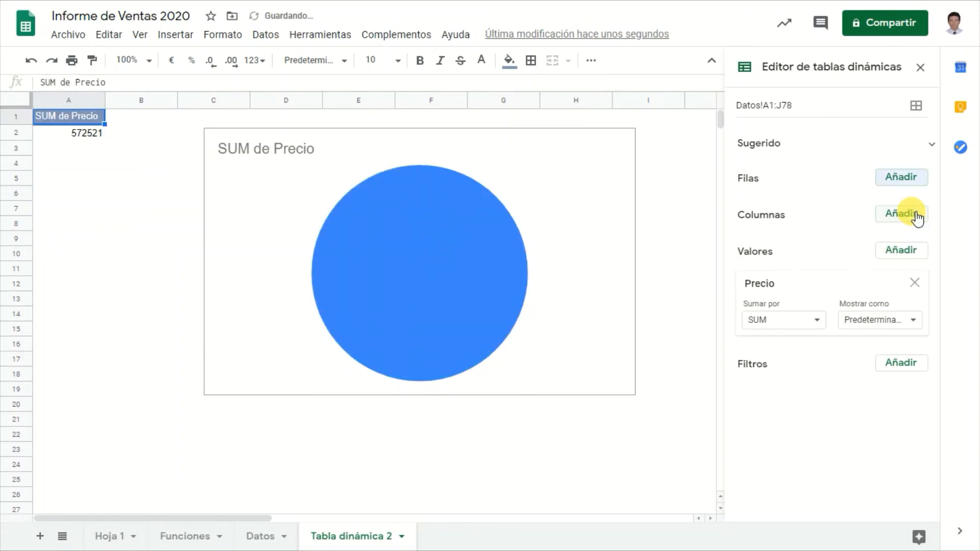
pyautogui.click(916, 284)
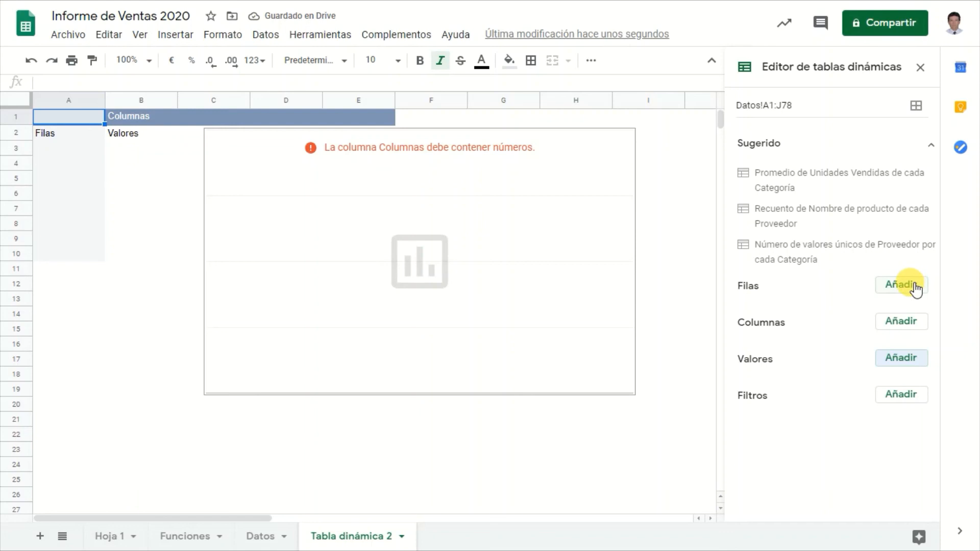
pyautogui.click(916, 289)
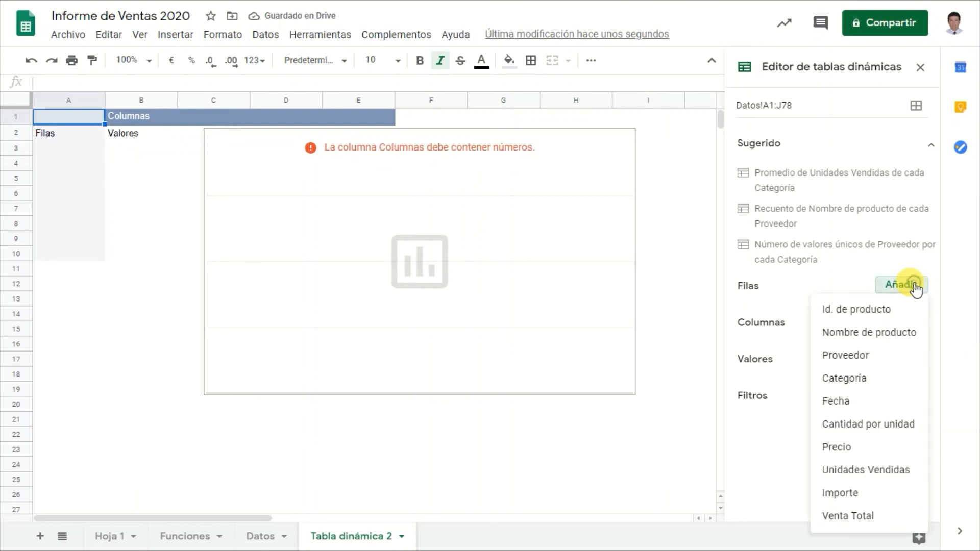
pyautogui.click(866, 356)
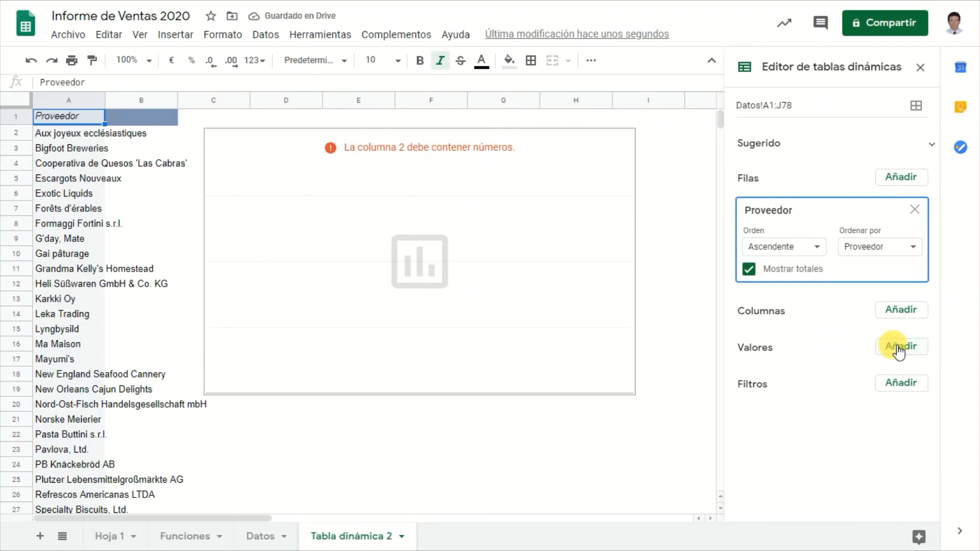
pyautogui.click(916, 349)
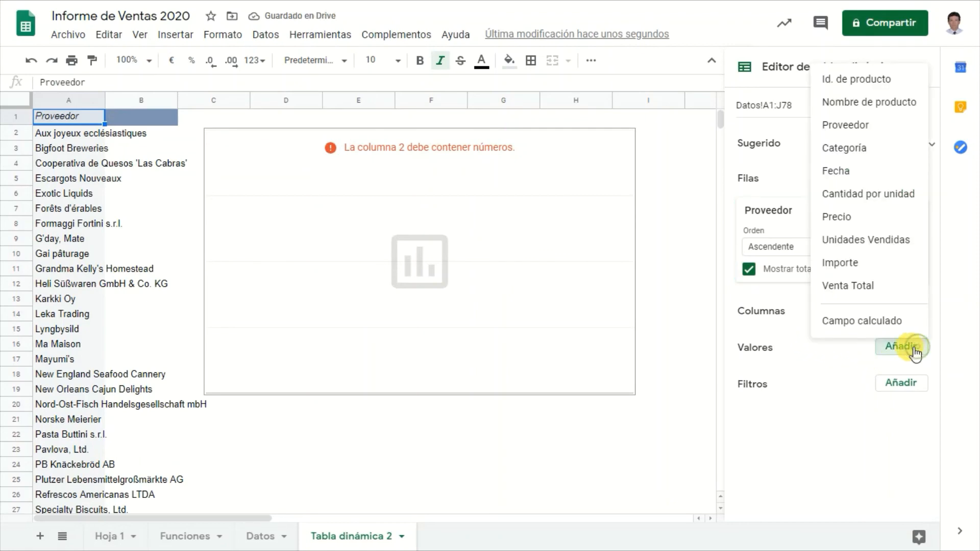
pyautogui.click(868, 264)
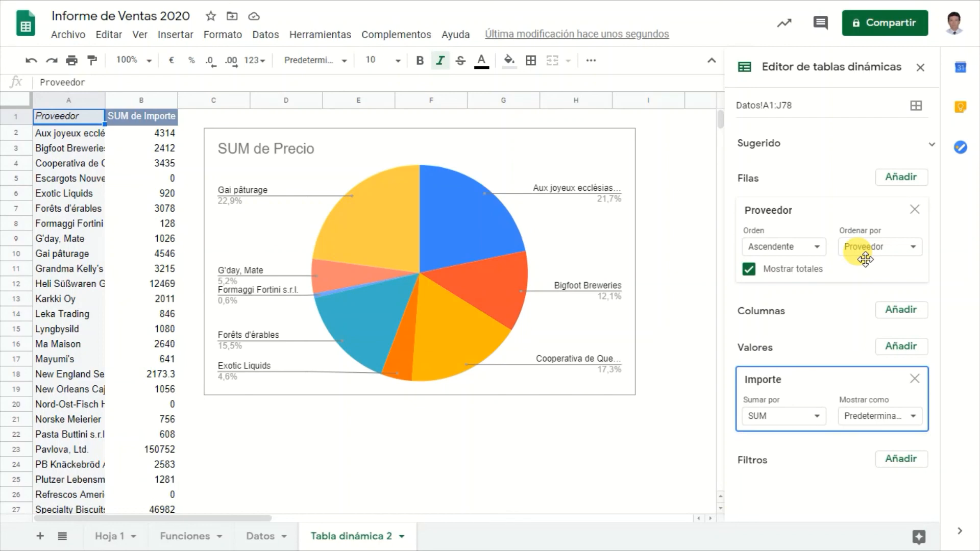
pyautogui.click(239, 421)
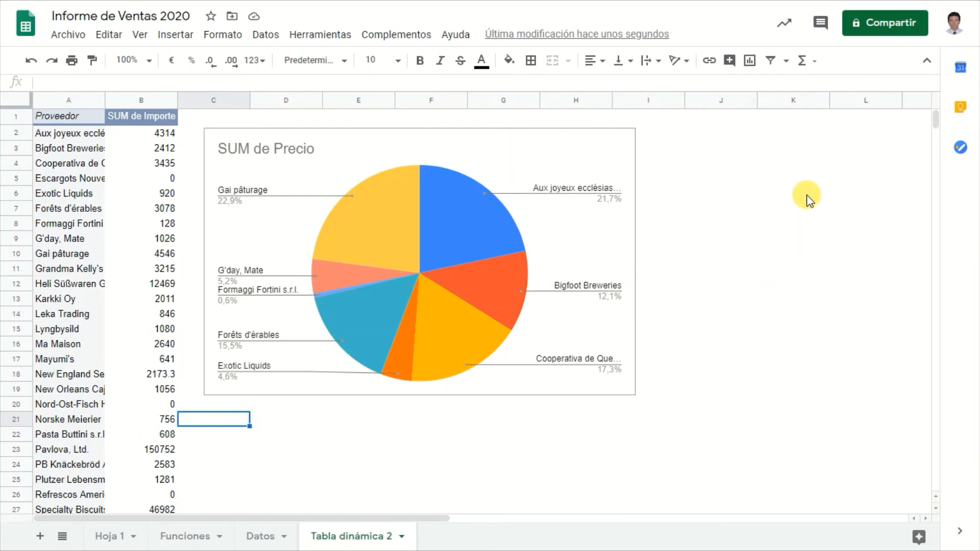
# Step: Start sharing the spreadsheet and add two colleagues from the contact suggestions as recipients
pyautogui.click(881, 29)
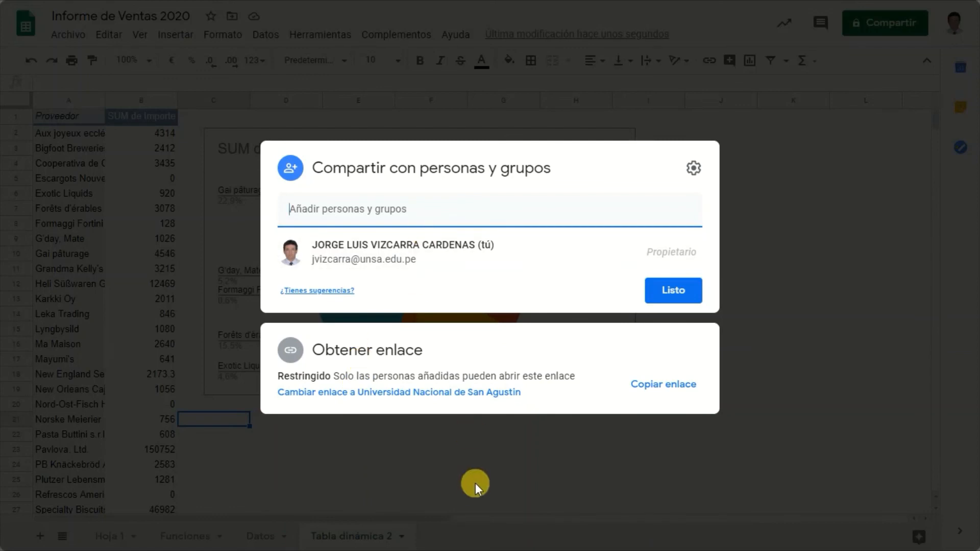
pyautogui.click(396, 203)
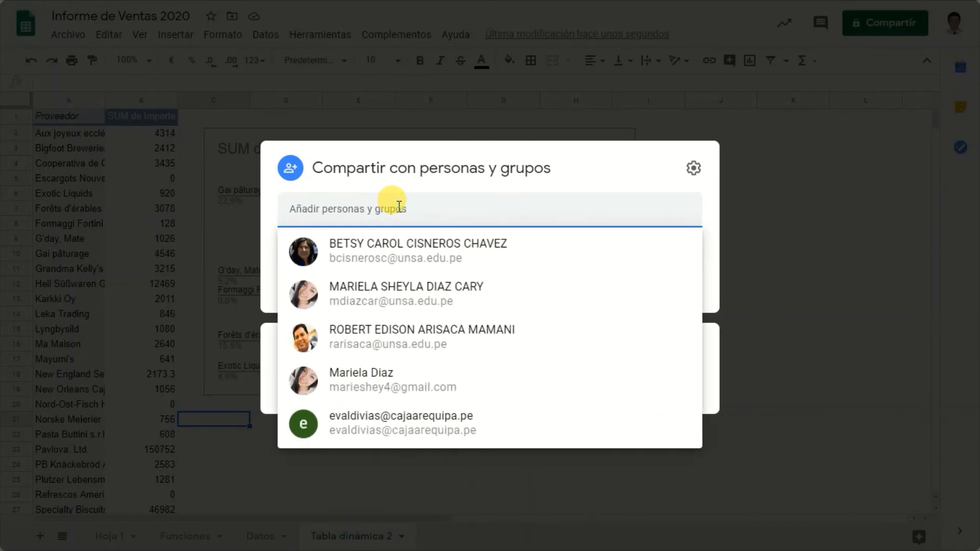
pyautogui.write('KEISI')
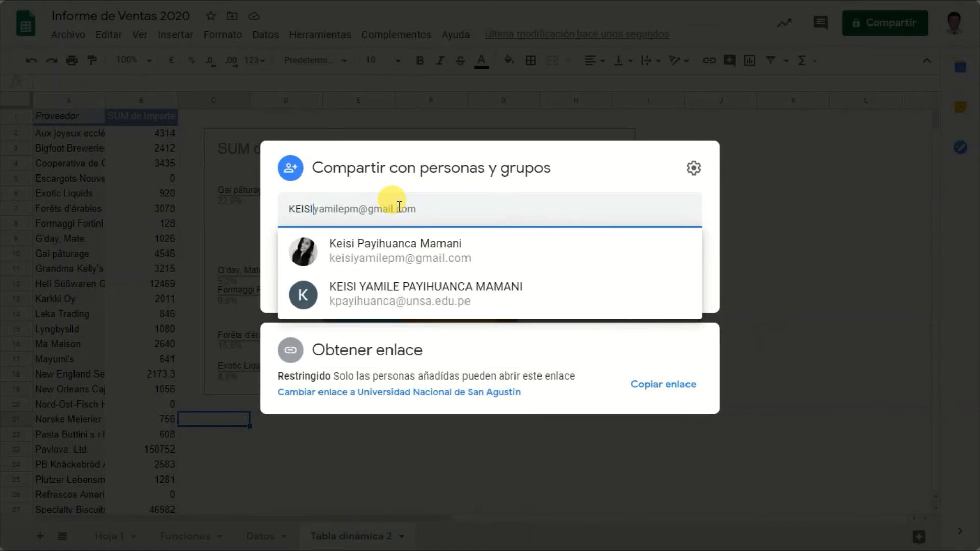
pyautogui.click(376, 299)
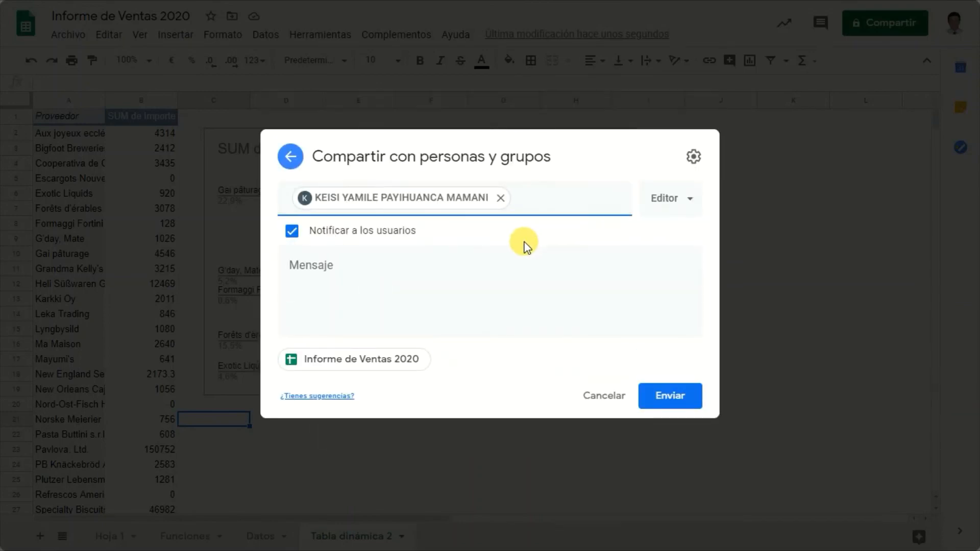
pyautogui.write('RENAT')
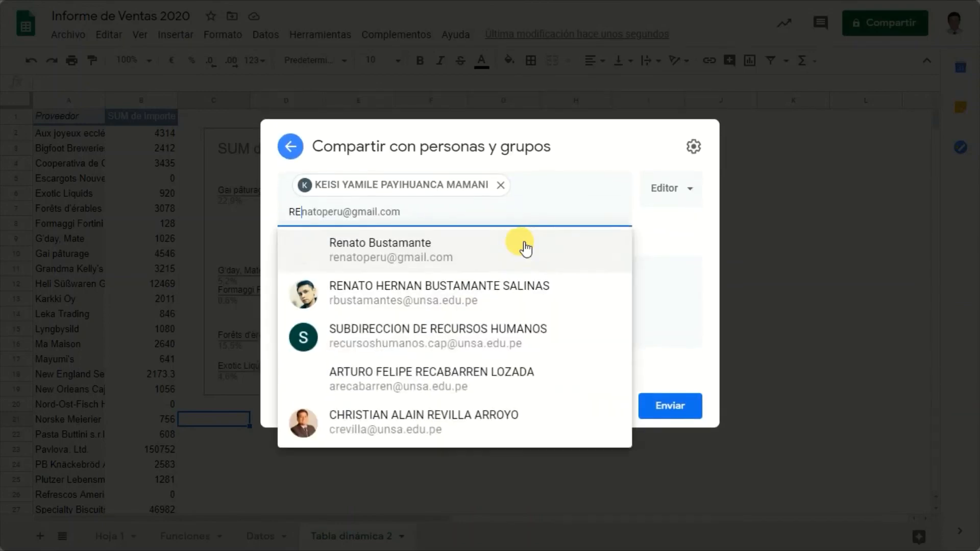
pyautogui.click(470, 303)
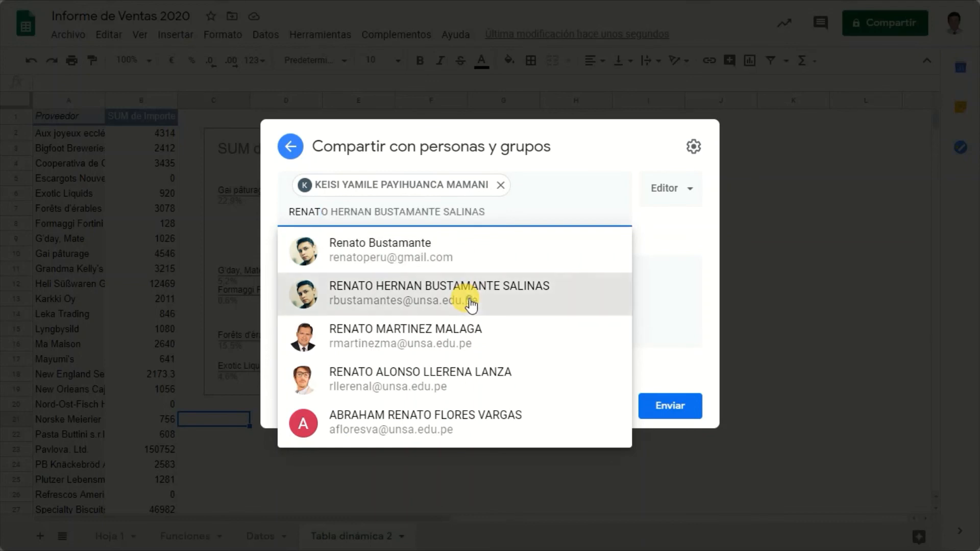
# Step: Write the invitation message "Los invito a colaborar este archivo de pruebas" and cancel the invitation without sending it
pyautogui.click(379, 281)
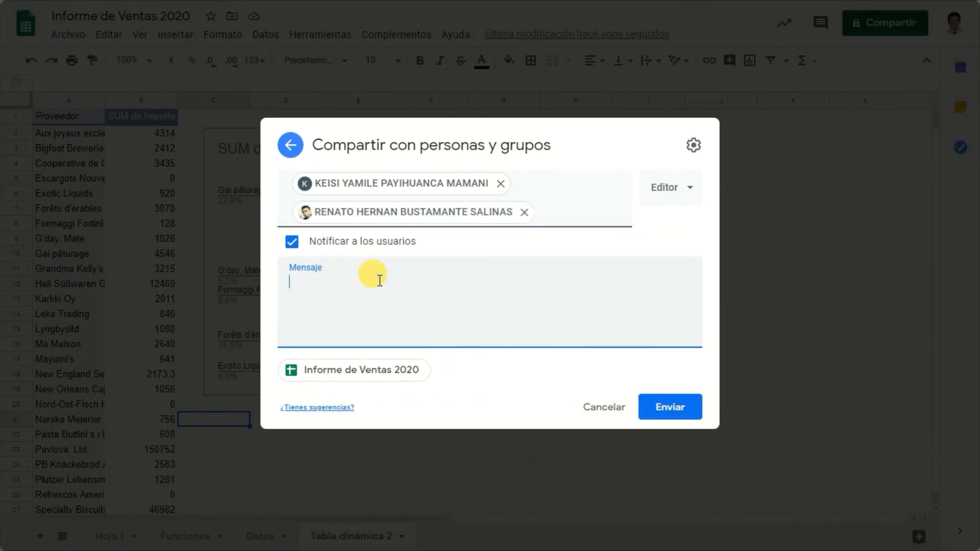
pyautogui.write('Los invito a colaborar')
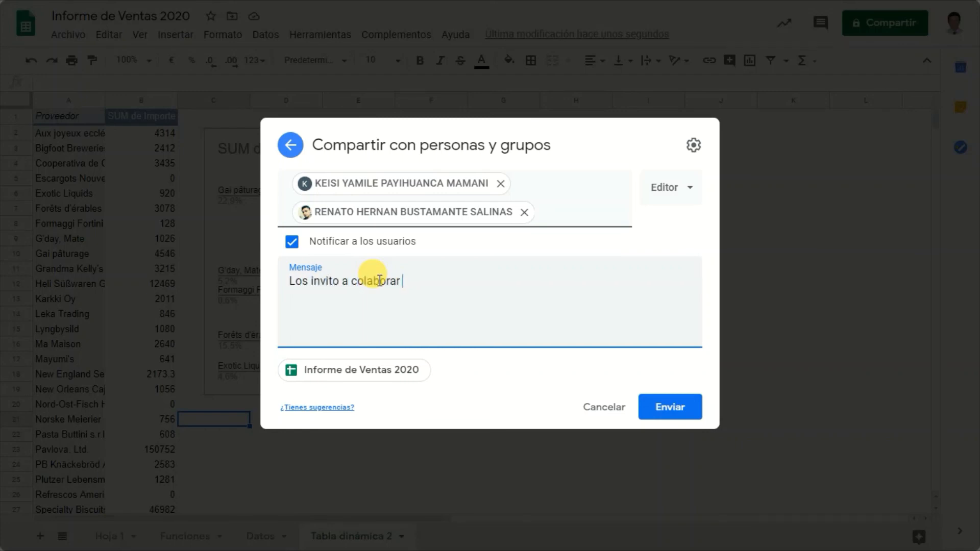
pyautogui.write(' este archivo de pruebas')
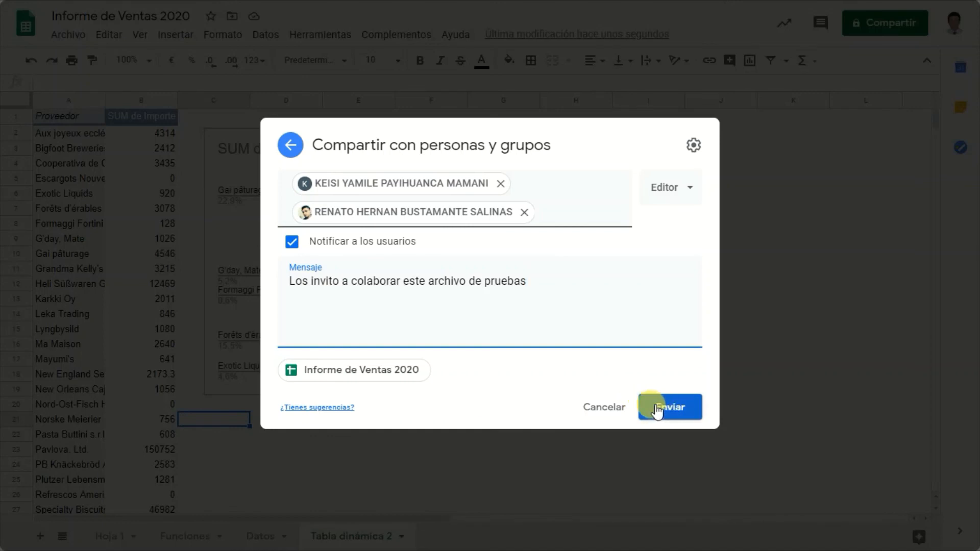
pyautogui.click(600, 411)
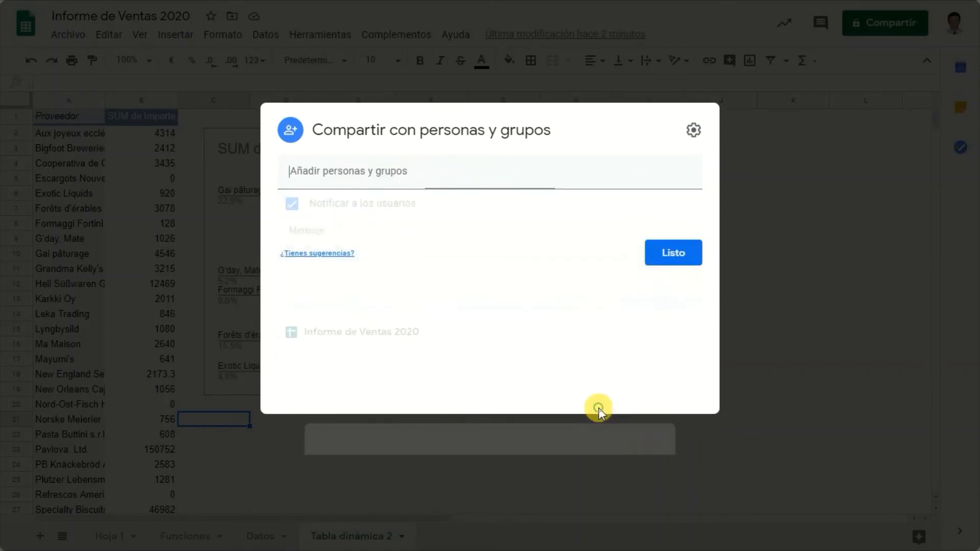